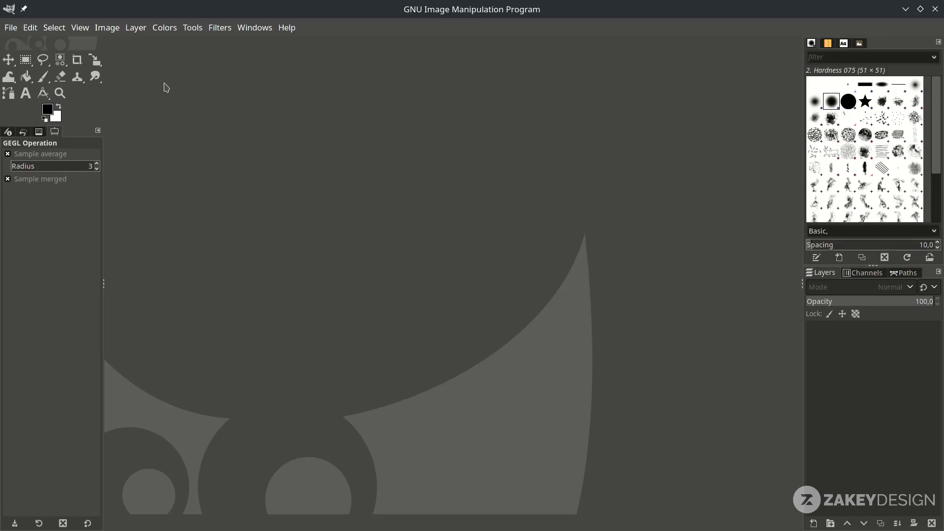
- Create a new 1080 × 1080 px image
click(10, 28)
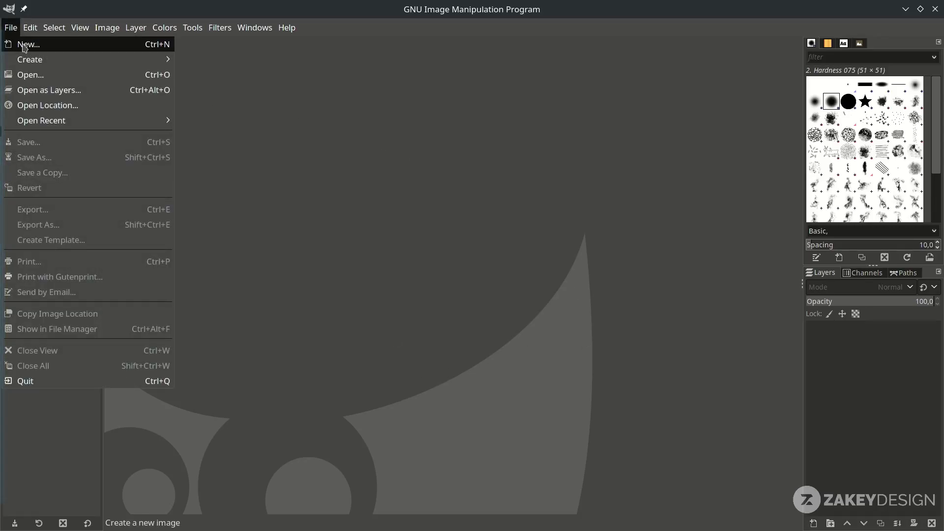
click(22, 43)
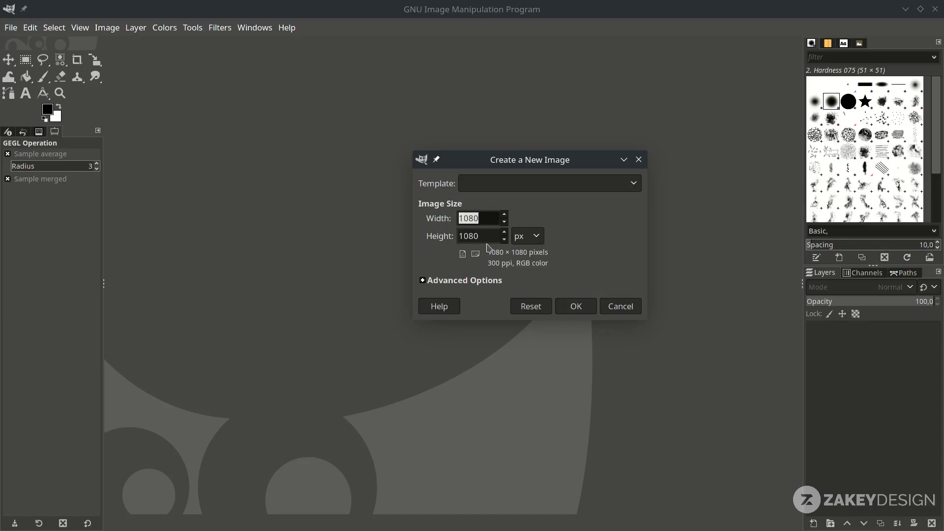
key(Tab)
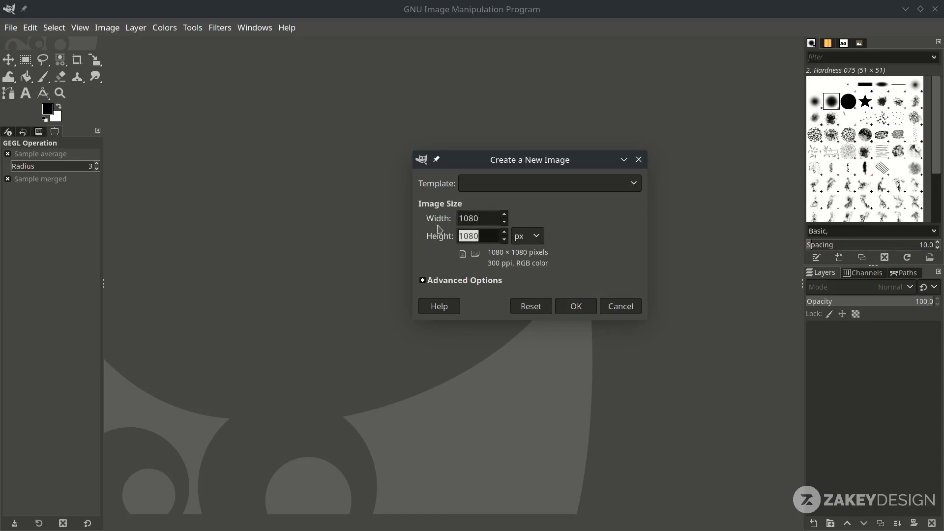
click(587, 309)
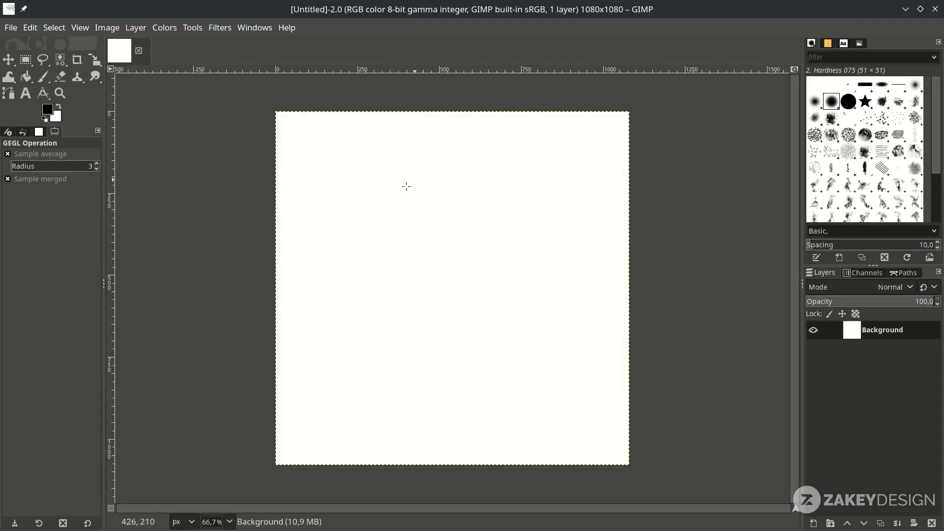
- Import Fractured_Glass_Bg.png as a layer and scale it to 1720 × 1146 px
click(10, 28)
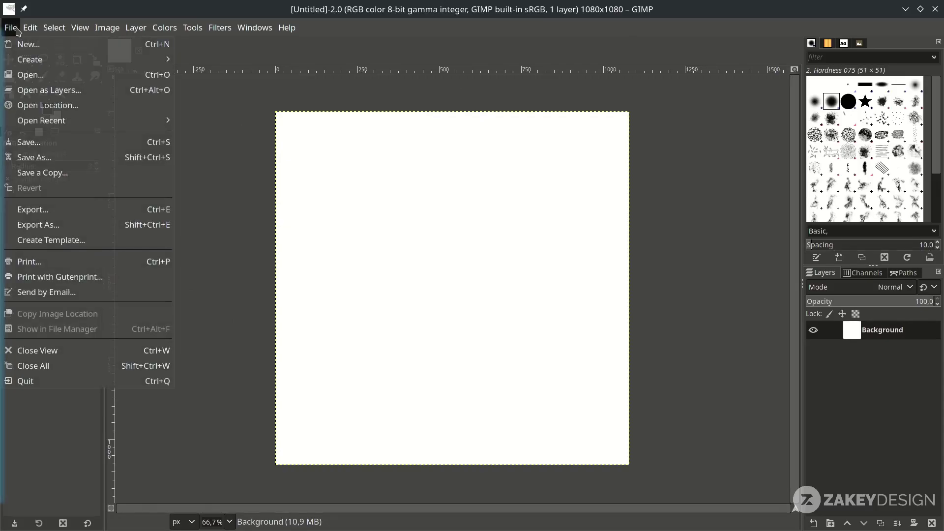
click(55, 91)
double_click(226, 128)
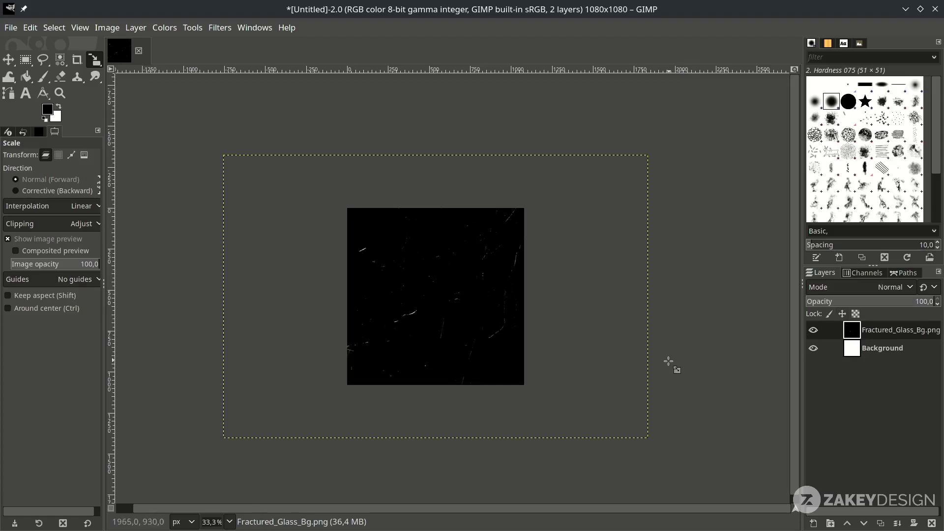
drag(622, 426, 493, 344)
key(plus)
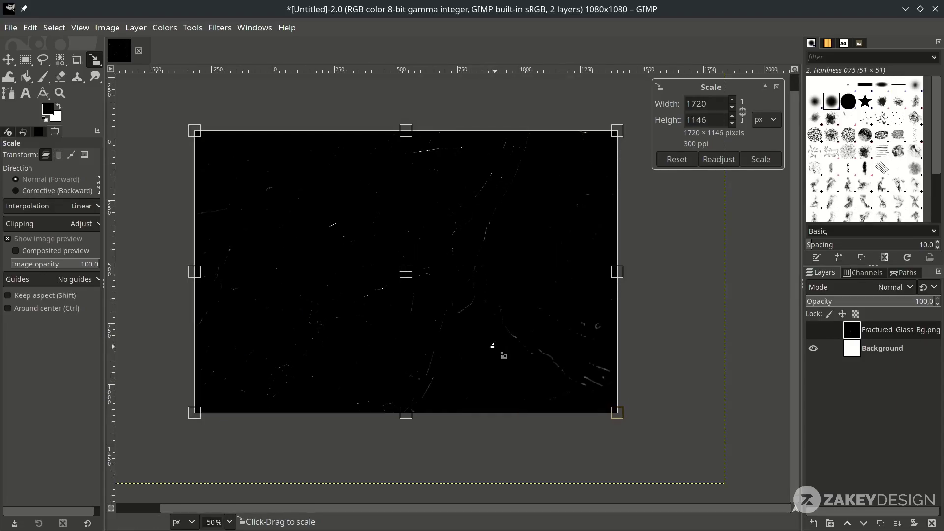
key(Return)
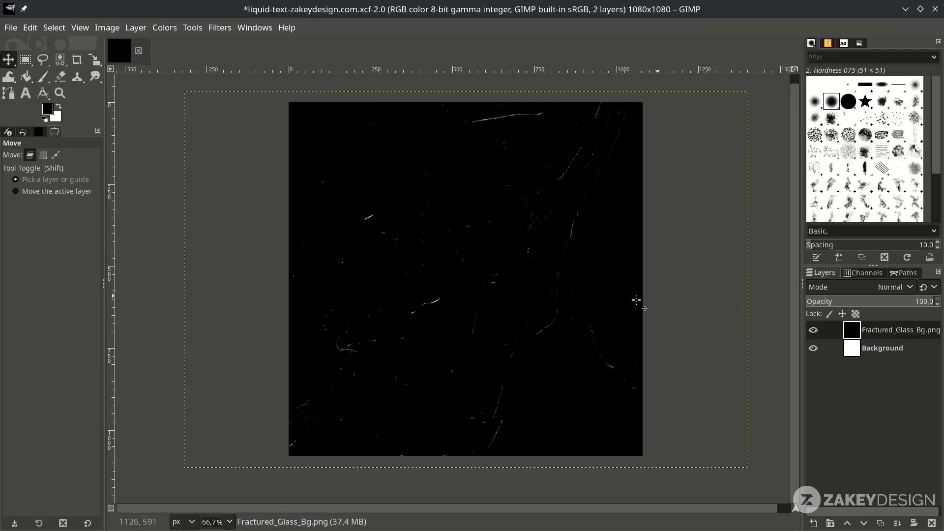
- Add the text "DISTRACTION" near the middle of the canvas and color it white (ffffff)
key(t)
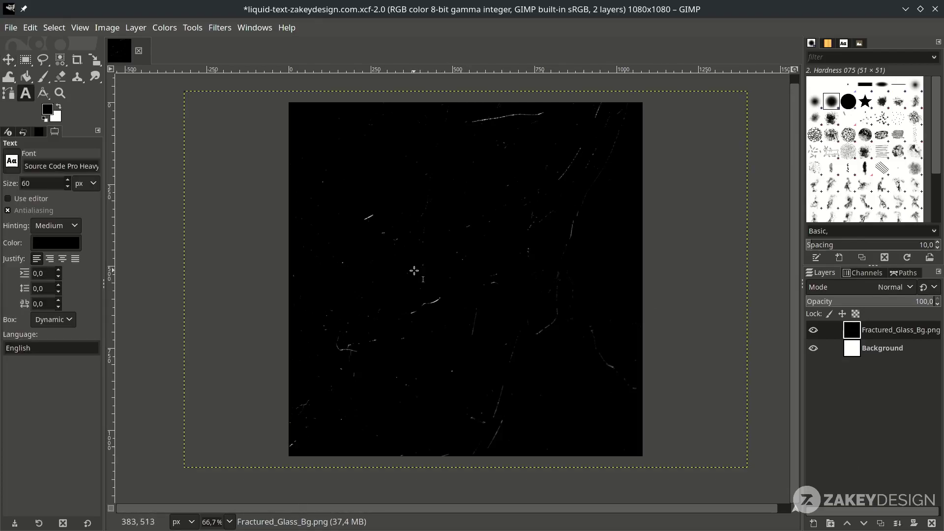
click(414, 270)
text(DISTRACTION)
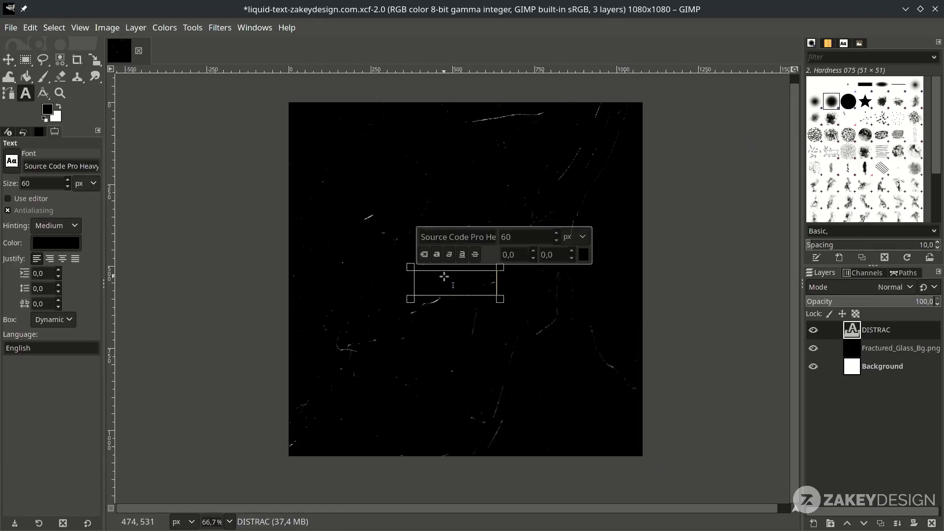
key(ctrl+a)
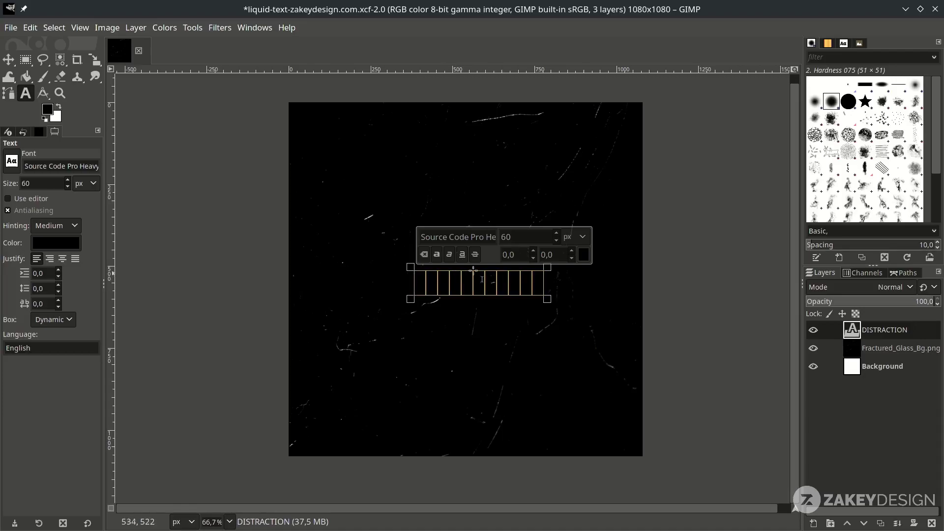
click(589, 253)
text(ffffff)
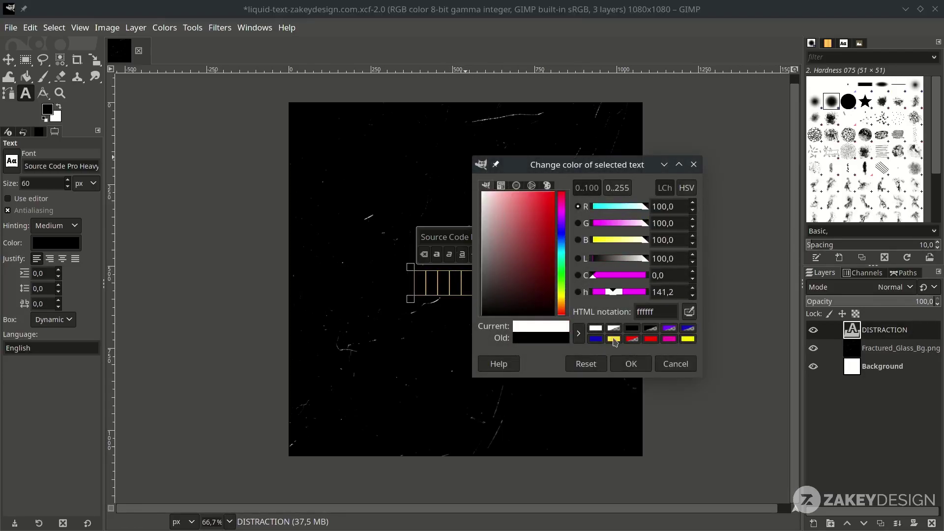
click(631, 363)
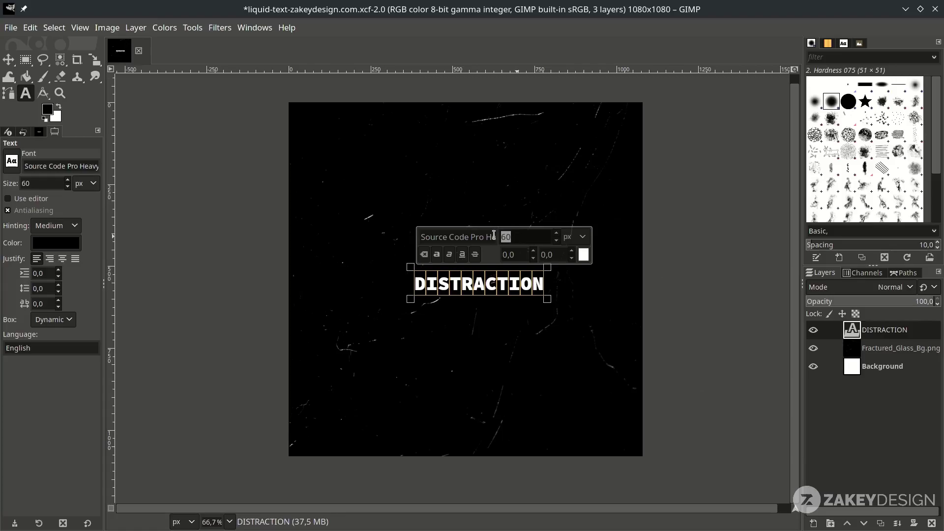
- Set the DISTRACTION text to Archivo Black at 100 px and move it to the center of the canvas
text(100)
key(Return)
triple_click(459, 238)
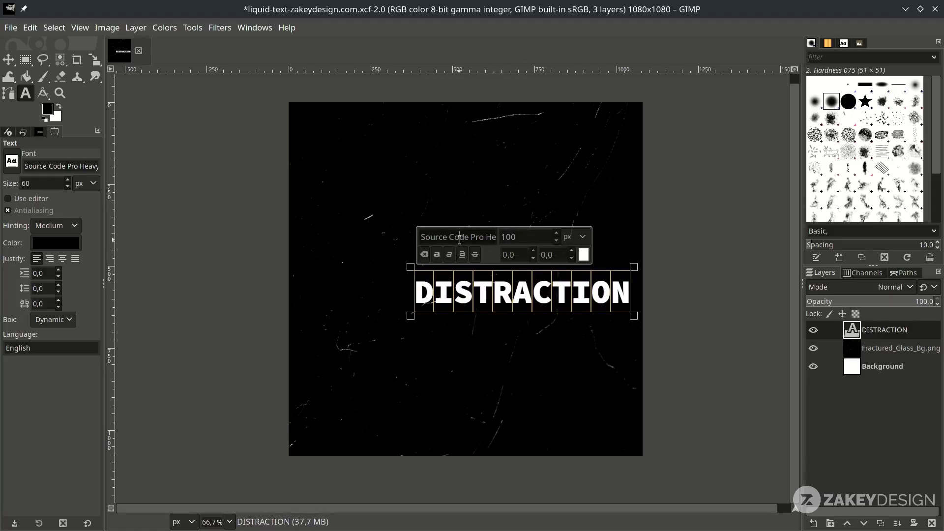
text(ar)
click(464, 253)
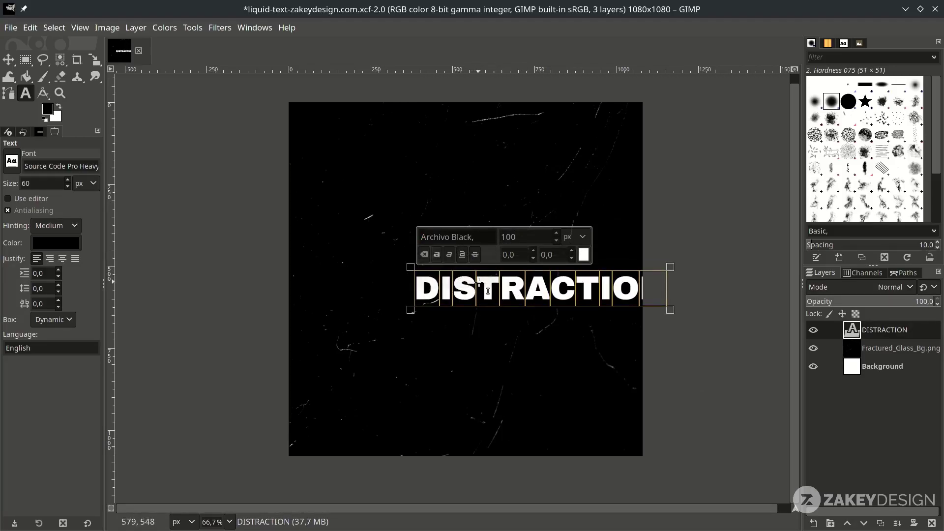
click(8, 60)
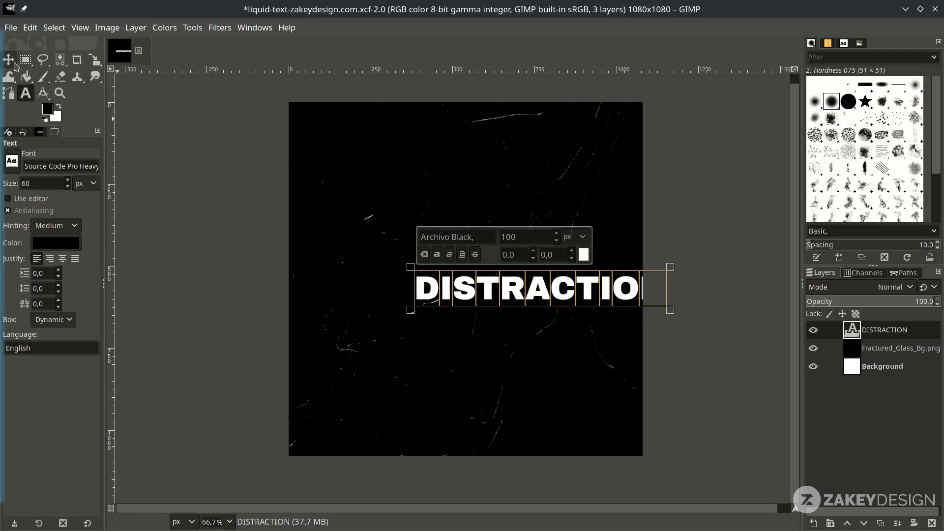
drag(447, 292, 379, 288)
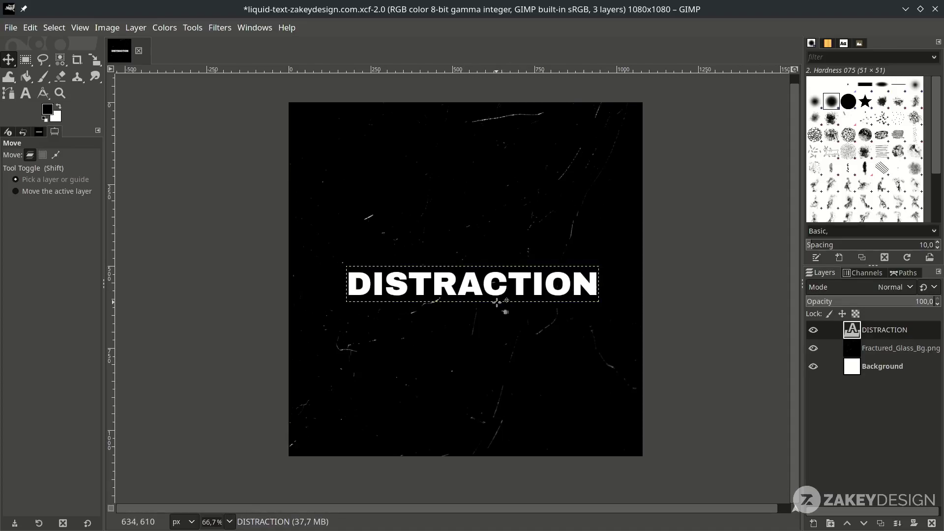
- Apply a Perspective transform to the DISTRACTION text, pulling both upper corners inward so its top edge is narrower than its base
drag(94, 59, 196, 138)
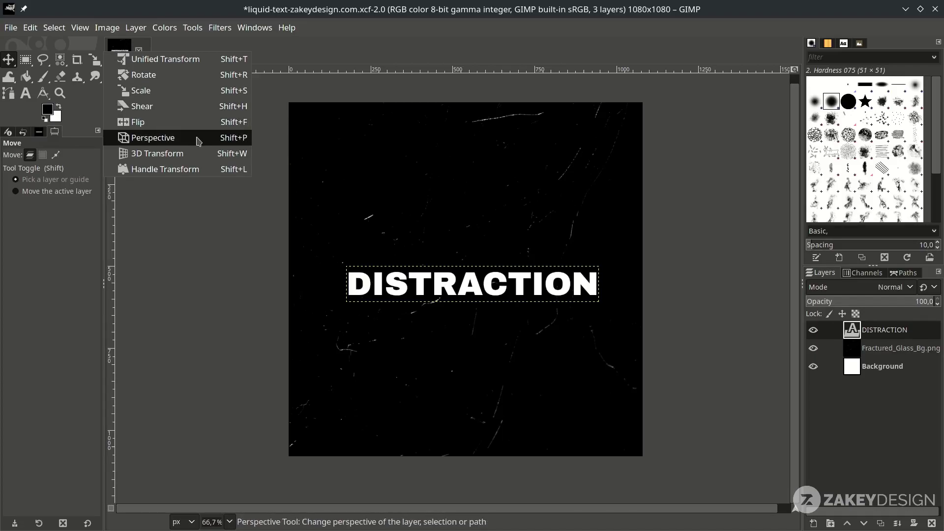
click(199, 141)
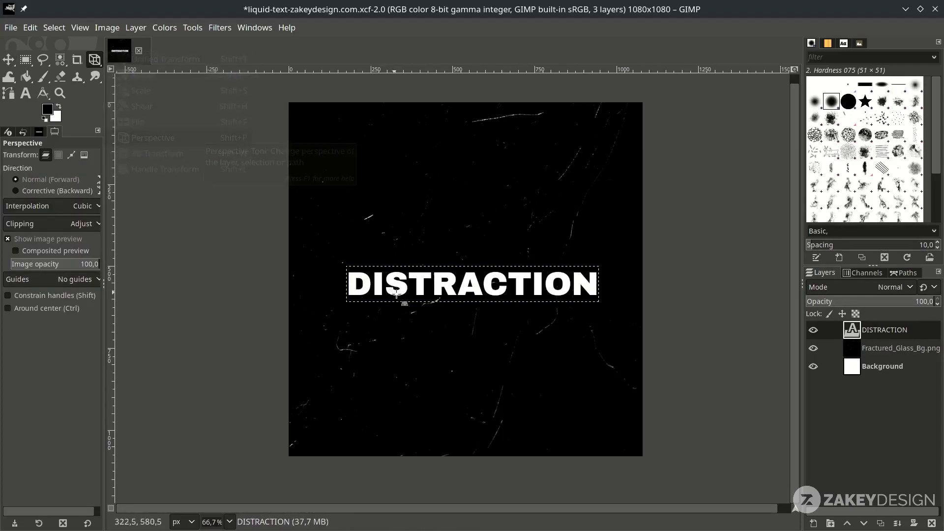
key(1)
click(359, 278)
mouse_move(332, 256)
mouse_down()
mouse_move(344, 78)
mouse_move(348, 257)
mouse_move(332, 257)
mouse_move(346, 256)
mouse_up()
drag(710, 258, 694, 257)
drag(350, 257, 360, 255)
drag(688, 257, 668, 258)
drag(360, 257, 369, 258)
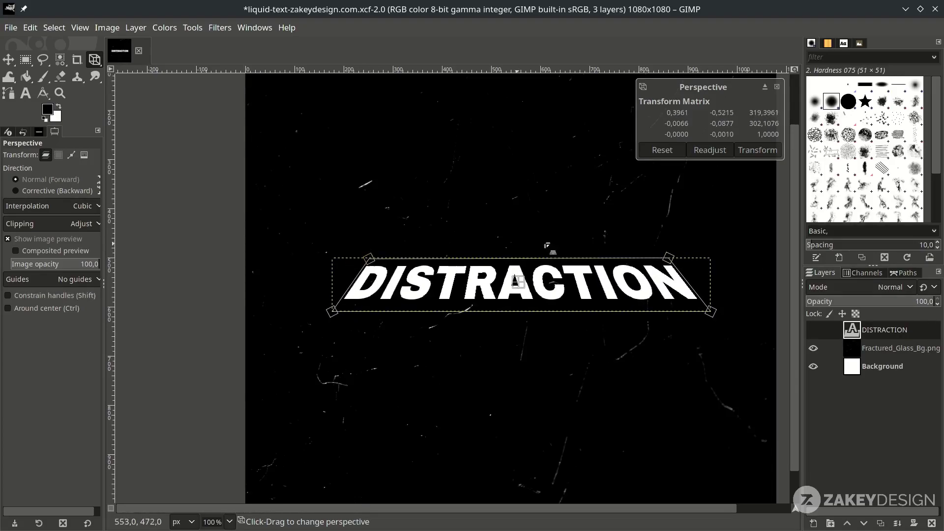
drag(668, 257, 657, 257)
scroll(404, 277, right, 1)
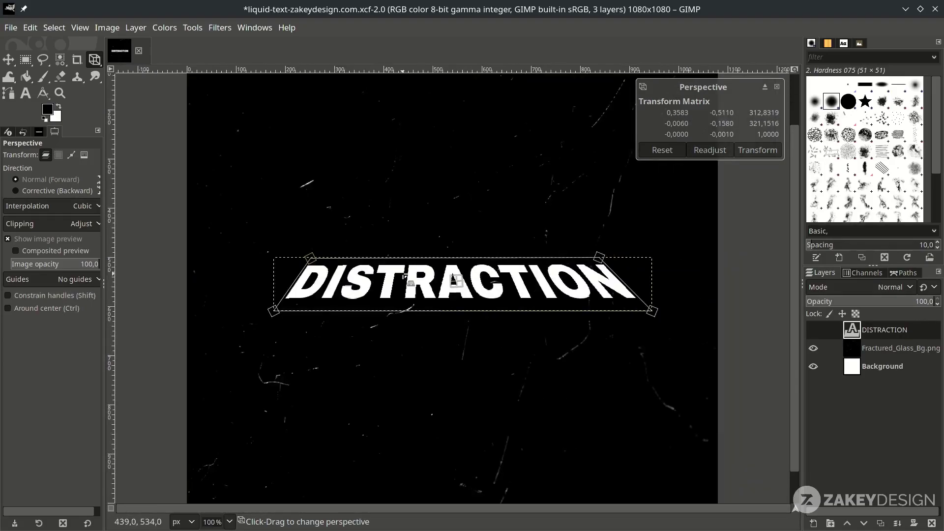
key(Return)
- Select the DISTRACTION layer and save the image
scroll(593, 313, down, 1)
click(914, 366)
click(903, 335)
key(ctrl+s)
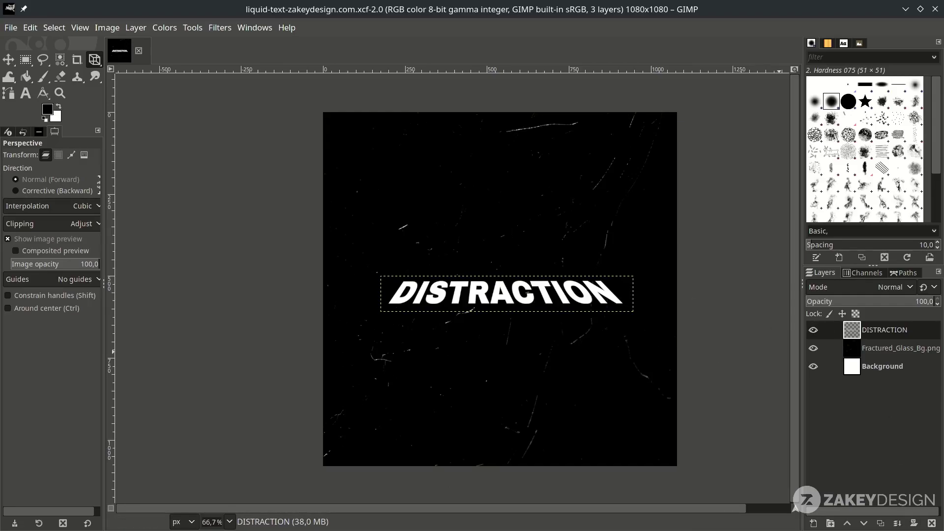
- Duplicate the DISTRACTION layer and flip the copy vertically
click(881, 525)
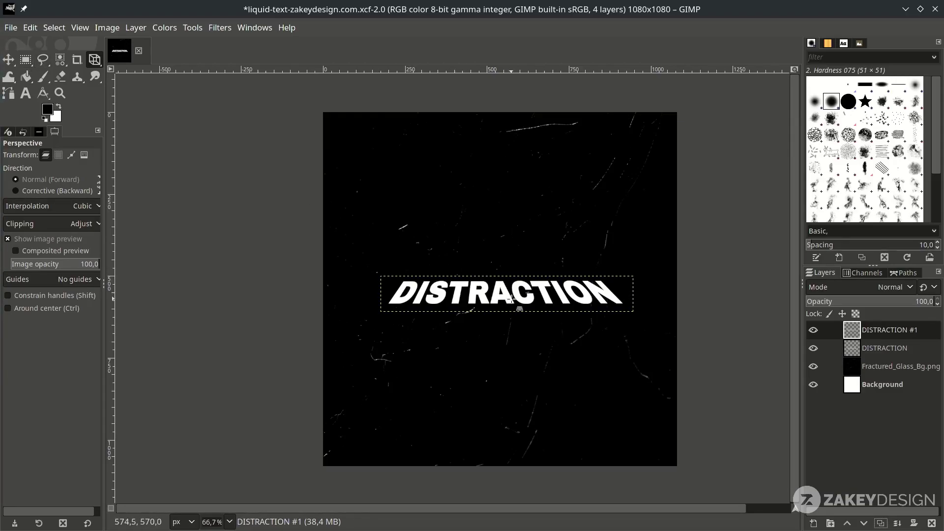
key(shift+f)
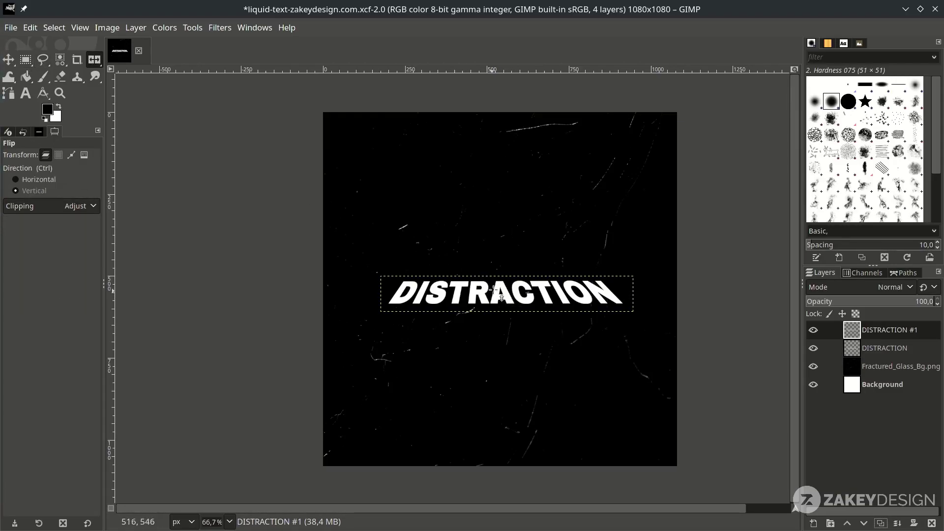
ctrl+click(510, 296)
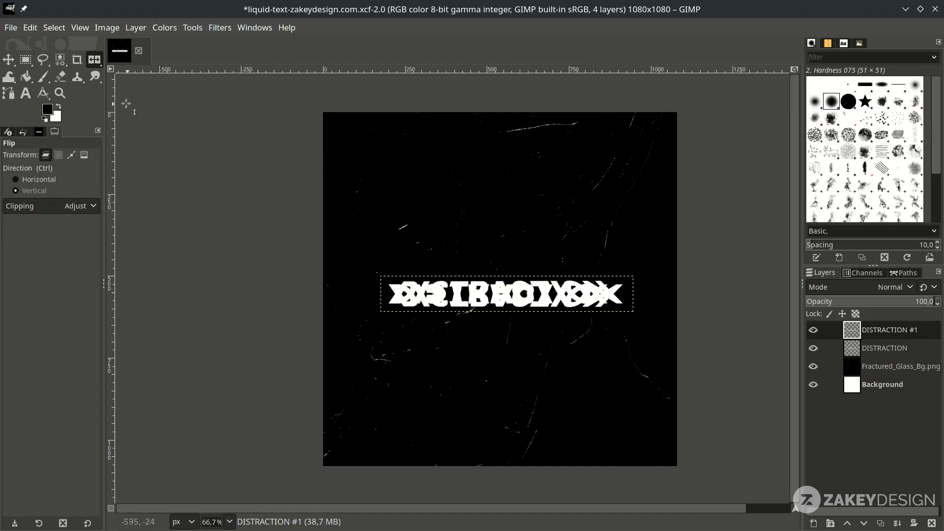
- Move the flipped text copy down so its letters meet the base of the original text like a reflection
key(m)
drag(463, 301, 462, 320)
key(ctrl+j)
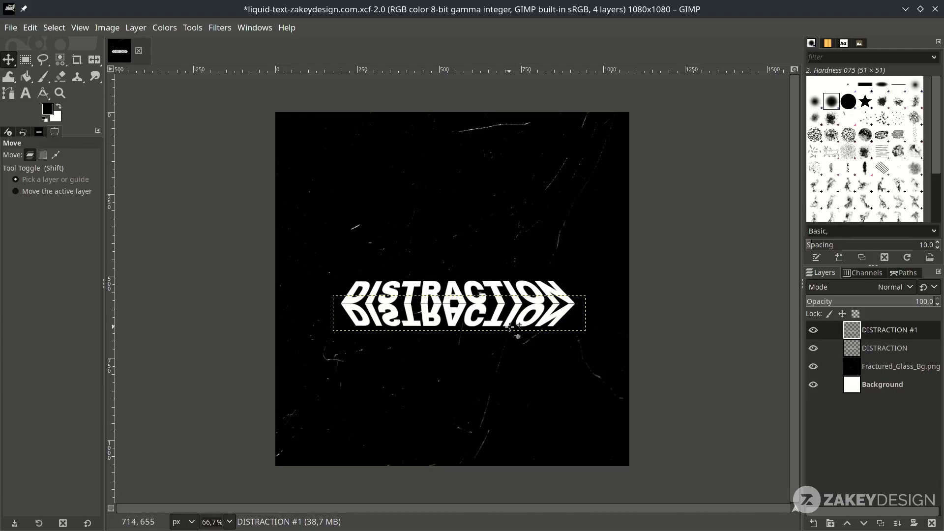
- Stretch the flipped text copy to 772 × 837 px, keeping its letters joined to the original text's base, and save the image
key(shift+s)
click(463, 336)
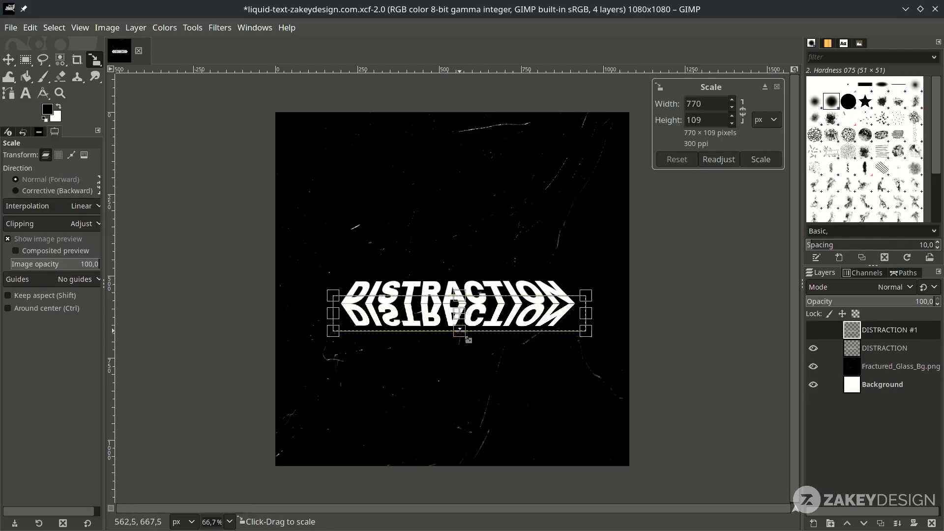
drag(462, 335, 465, 497)
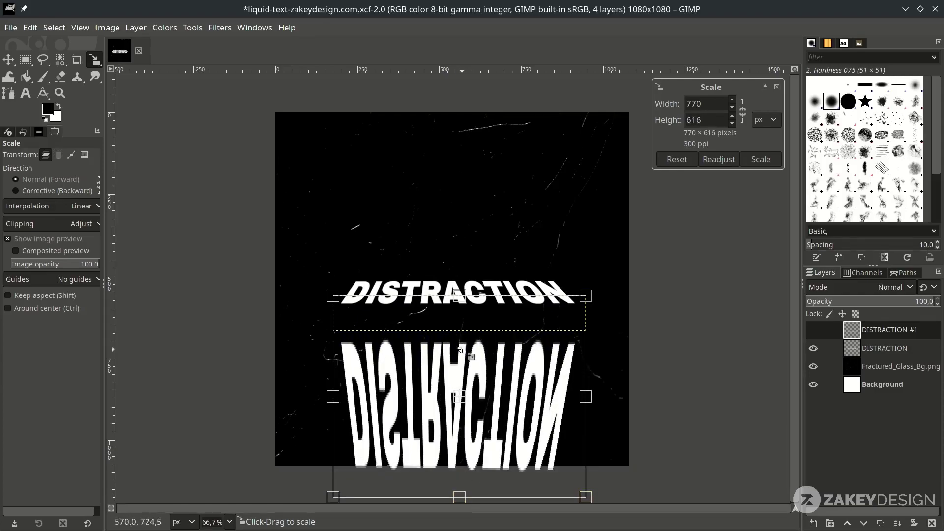
drag(460, 296, 460, 243)
scroll(477, 457, down, 2)
drag(459, 437, 459, 451)
drag(458, 177, 457, 171)
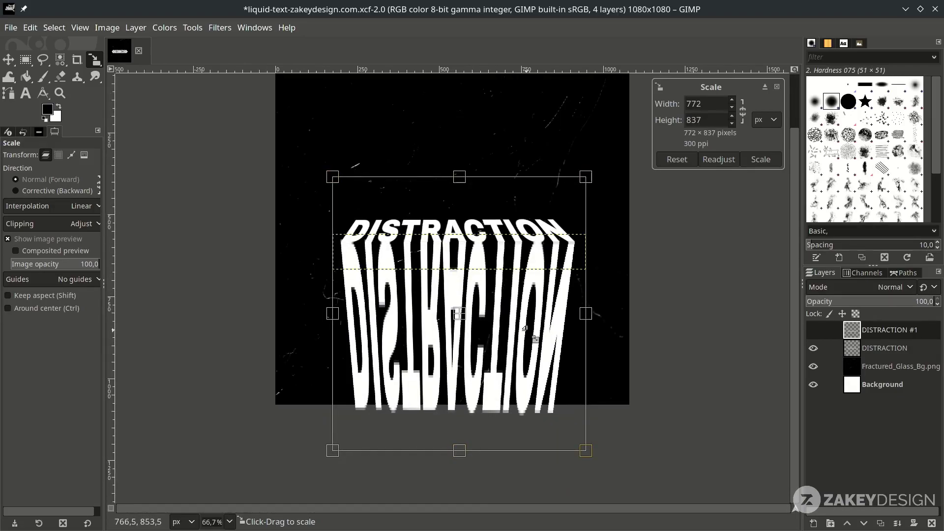
key(Return)
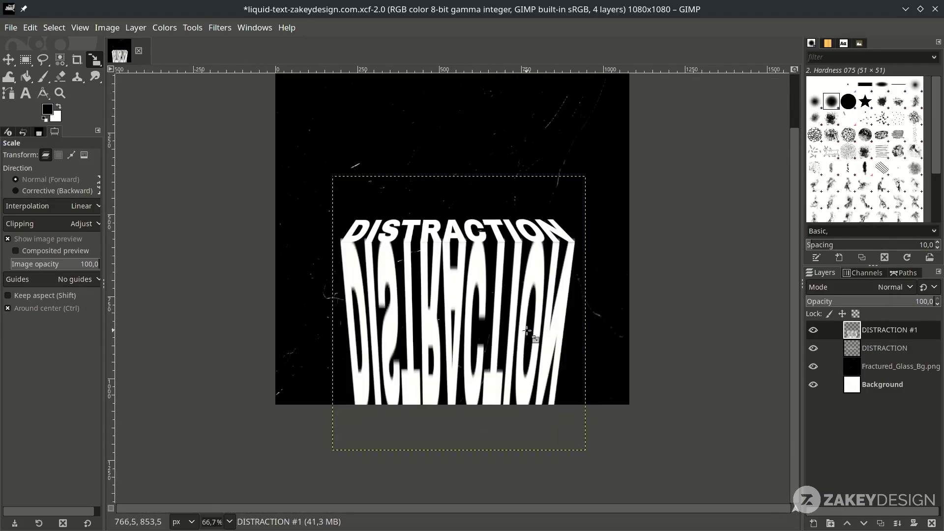
ctrl+scroll(527, 331, down, 1)
key(ctrl+s)
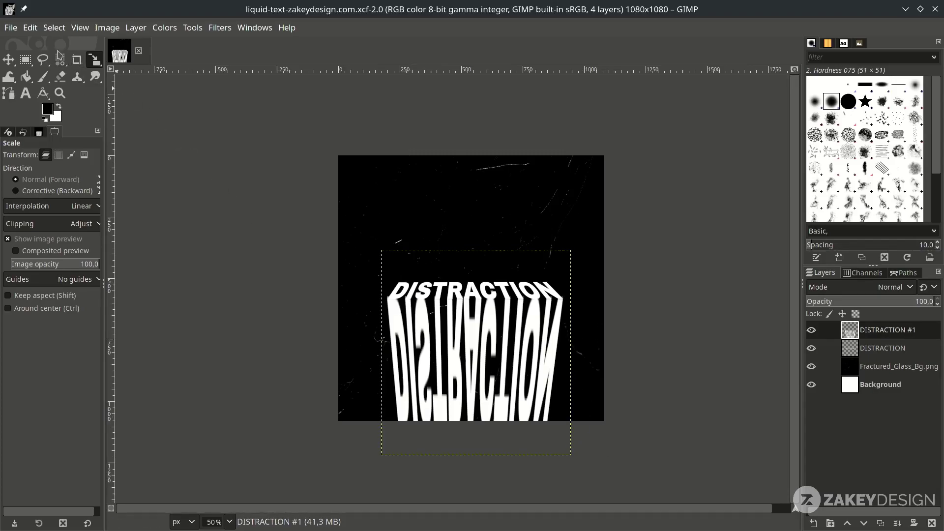
- Import "Crumpled Foil by freeject.net 13.jpg" as a new layer
click(12, 28)
click(62, 88)
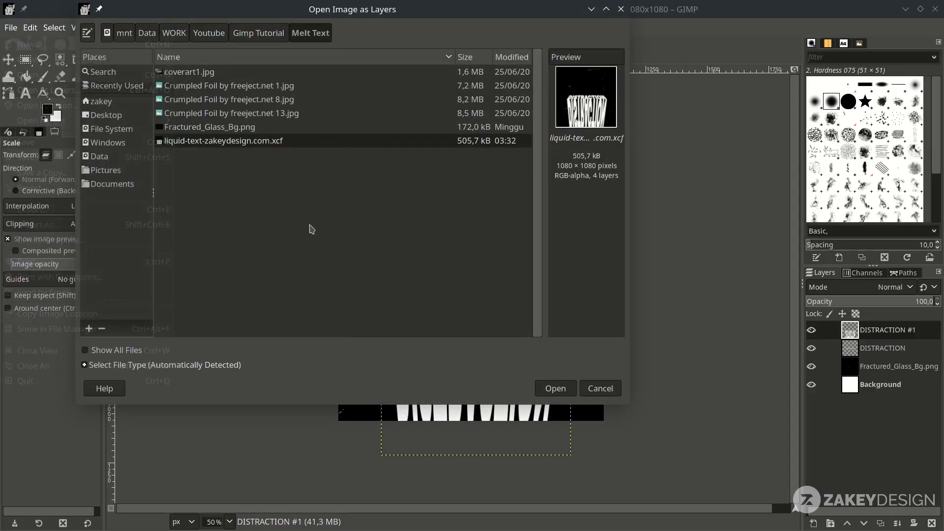
double_click(276, 112)
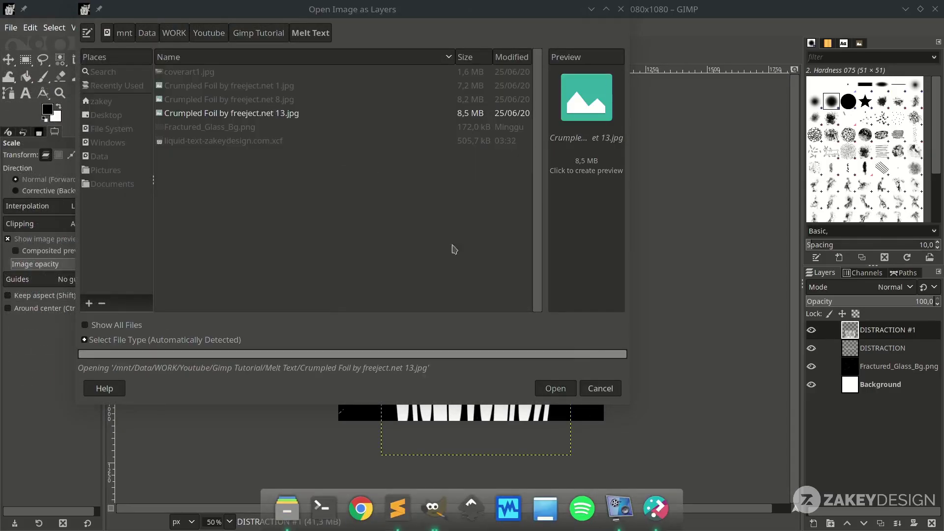
click(567, 349)
- Scale the crumpled foil layer down to 744 × 992 px, positioned to cover the flipped text copy
scroll(516, 362, down, 3)
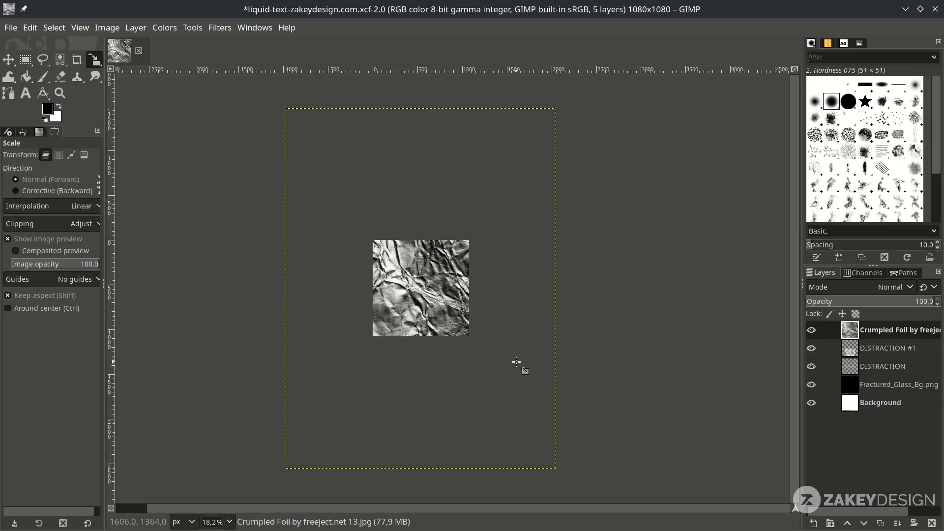
click(518, 372)
drag(562, 474, 350, 202)
scroll(417, 291, up, 4)
drag(434, 278, 438, 296)
key(shift)
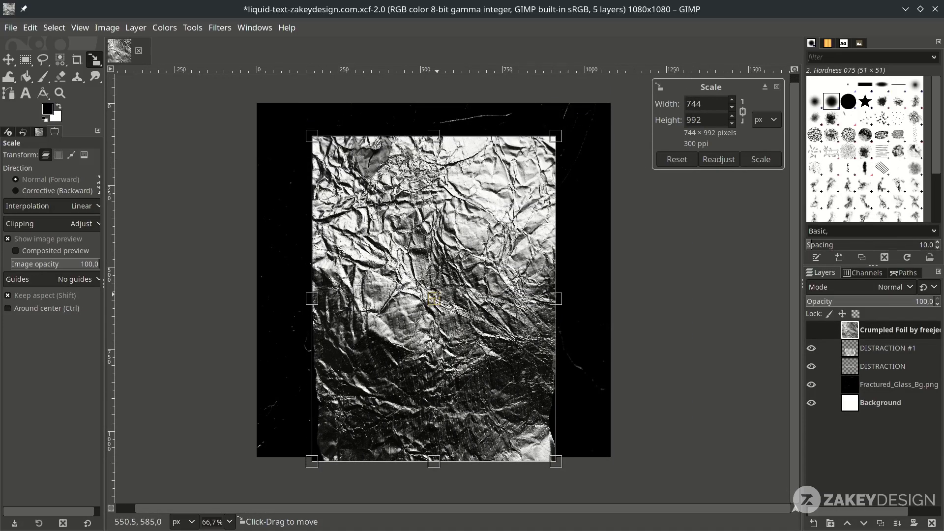
key(Return)
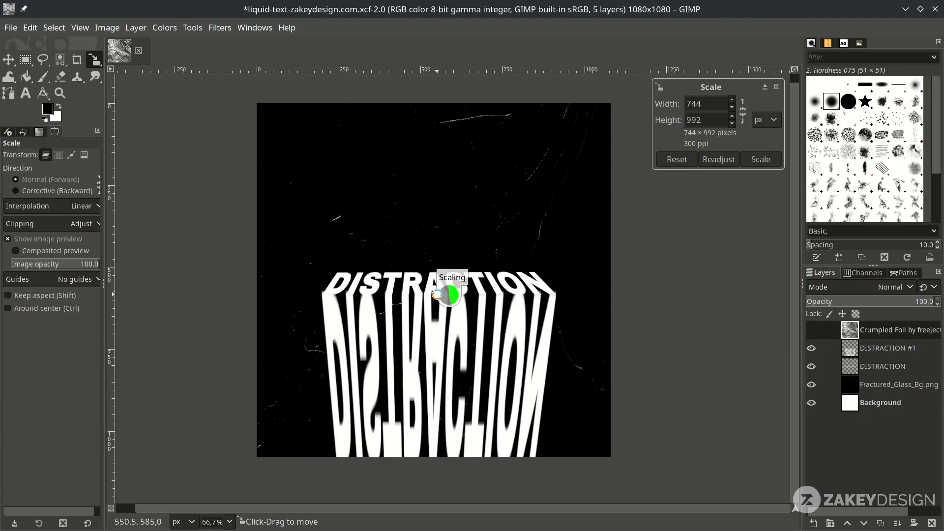
- Select the opaque area of the DISTRACTION #1 layer and add a layer mask from that selection to the foil layer
click(879, 345)
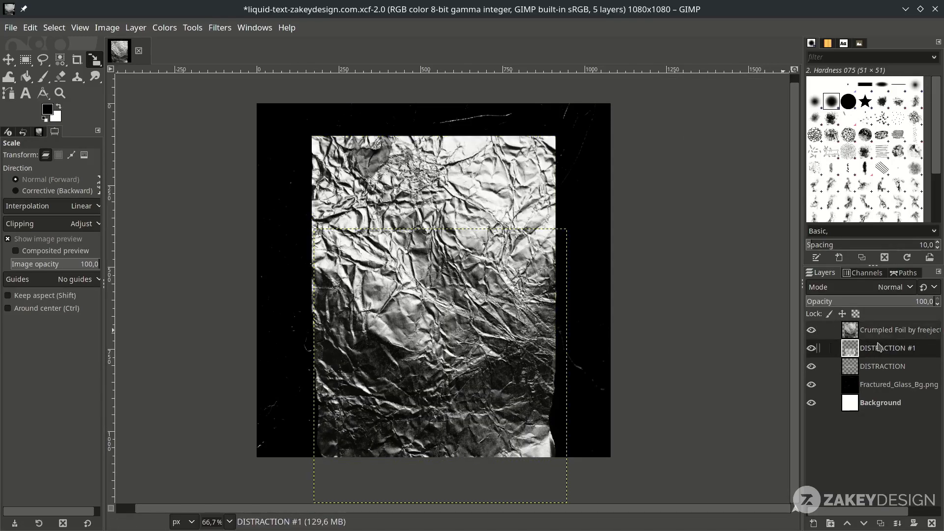
right_click(881, 351)
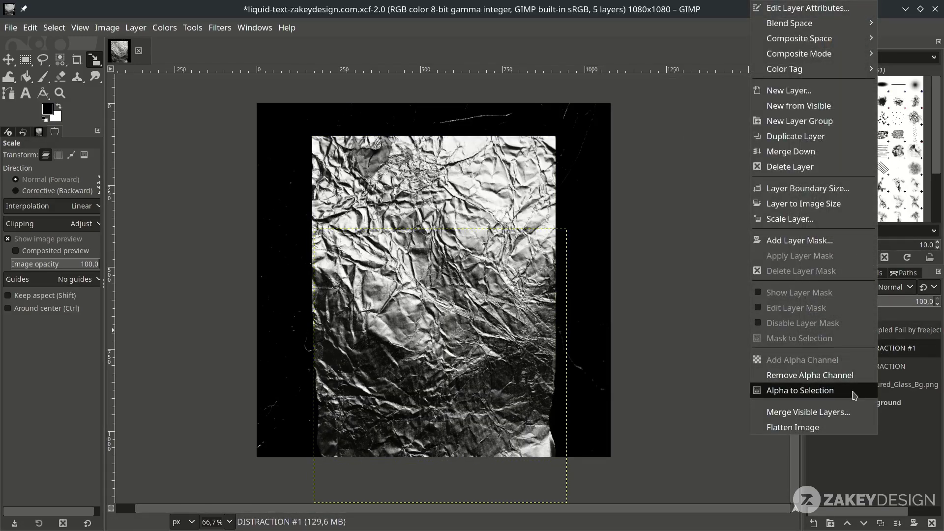
click(854, 391)
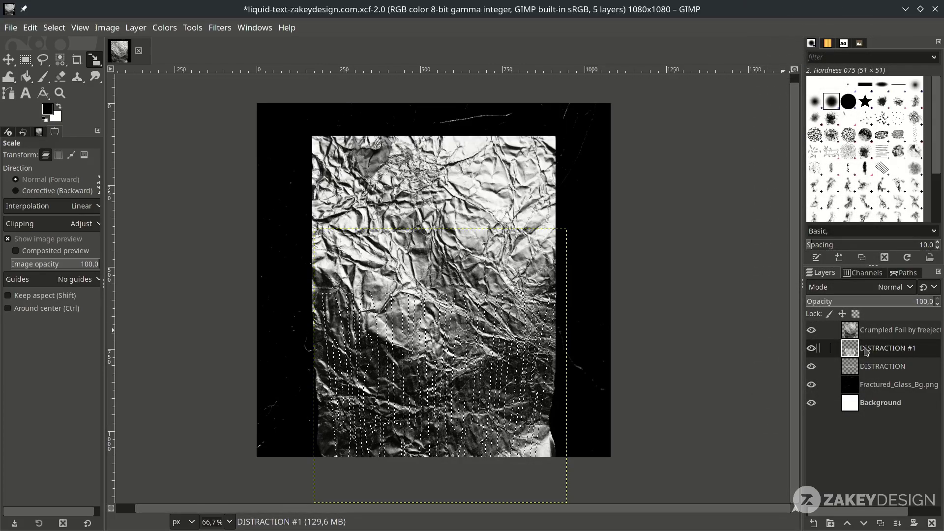
click(876, 335)
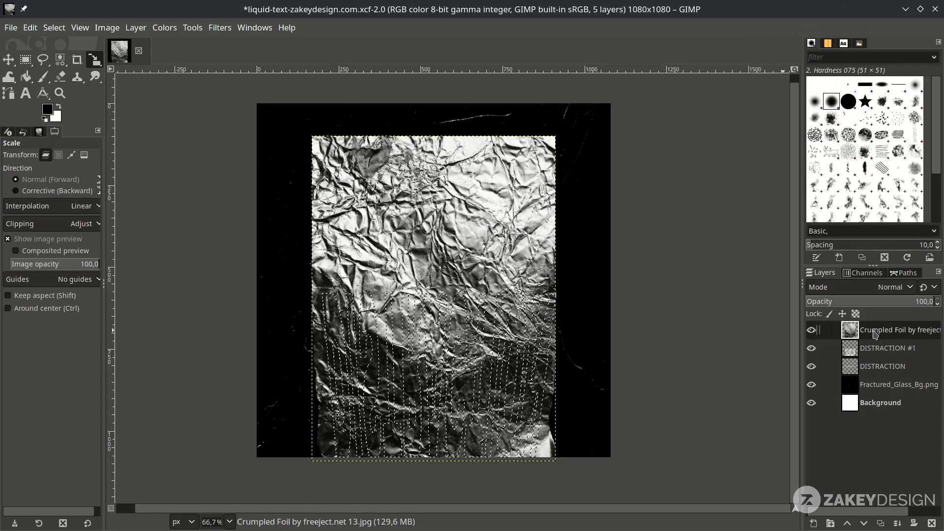
right_click(876, 335)
click(817, 241)
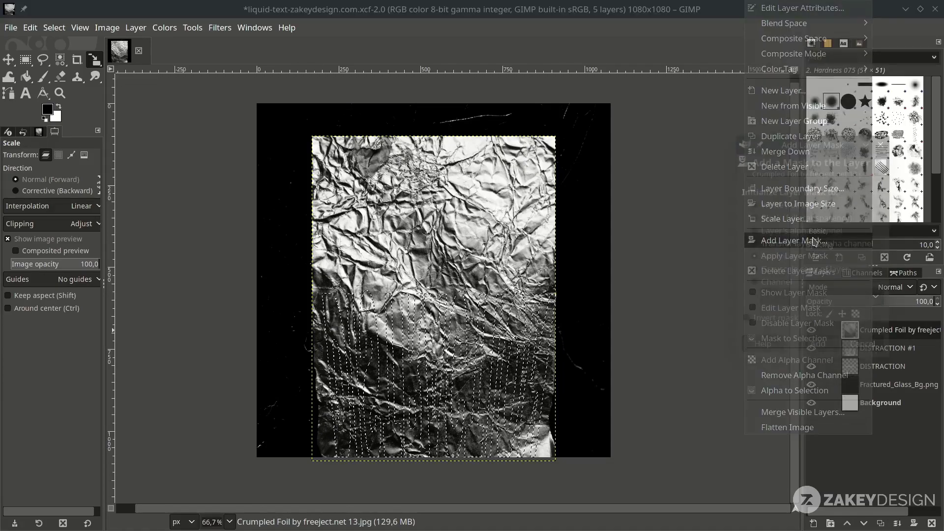
click(816, 346)
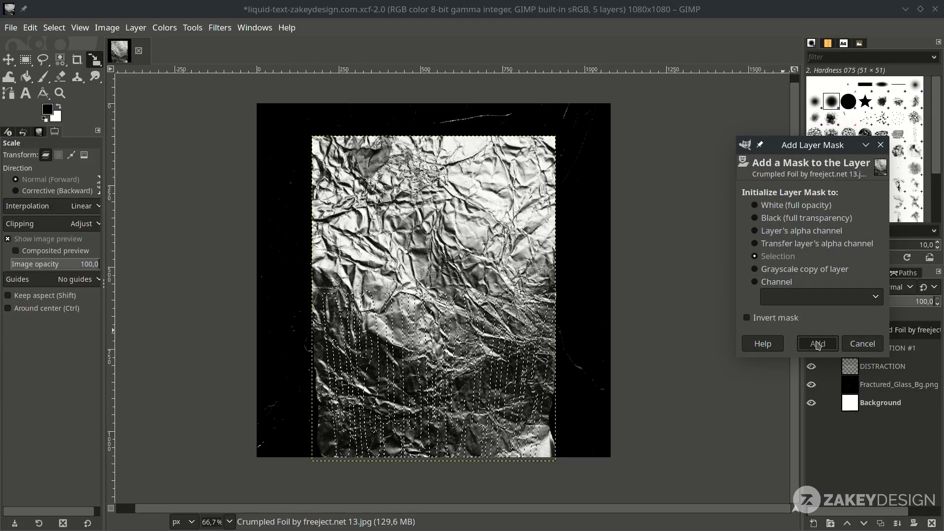
click(819, 344)
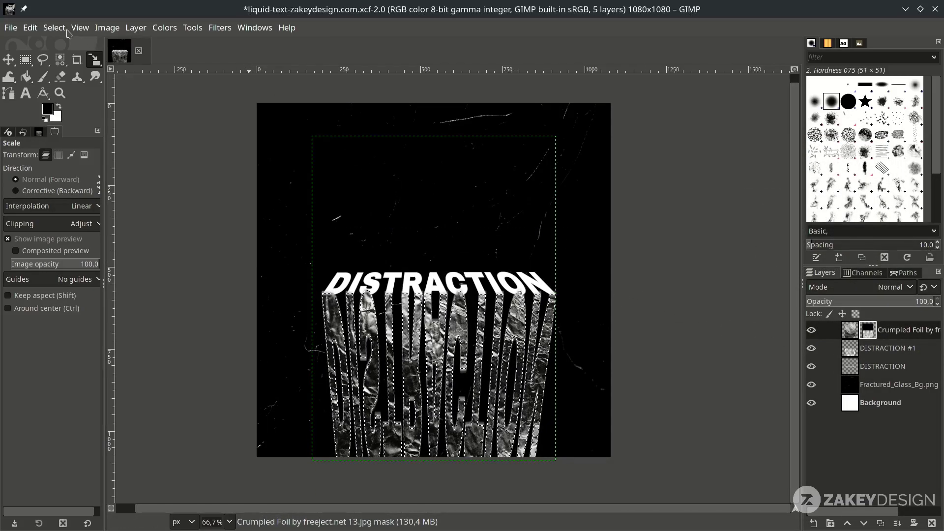
- Clear the selection and delete the DISTRACTION #1 layer
click(54, 28)
click(64, 59)
click(883, 350)
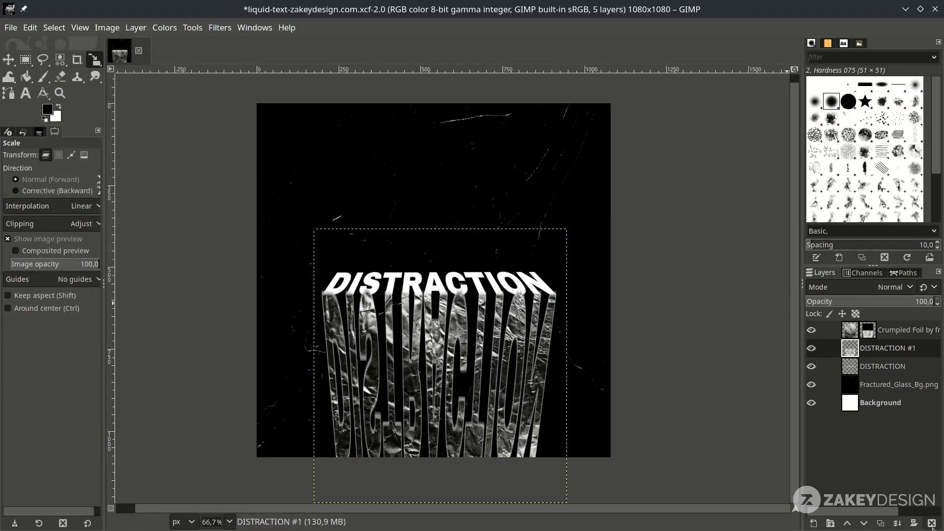
click(931, 524)
- Apply the layer mask of the crumpled foil layer
click(906, 337)
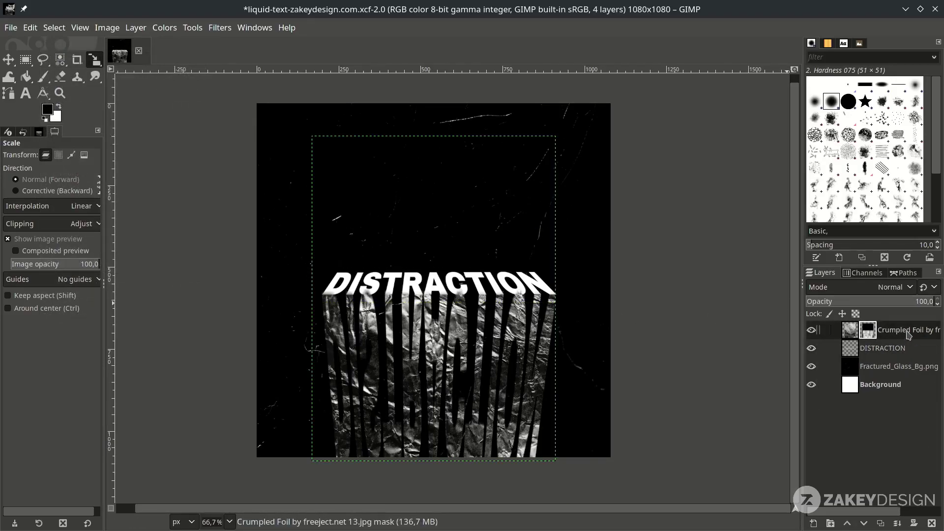
right_click(908, 335)
click(860, 257)
- Rename the foil layer "Liquid Effect" and place it below the DISTRACTION layer
double_click(882, 336)
text(Liquid Effect)
key(Return)
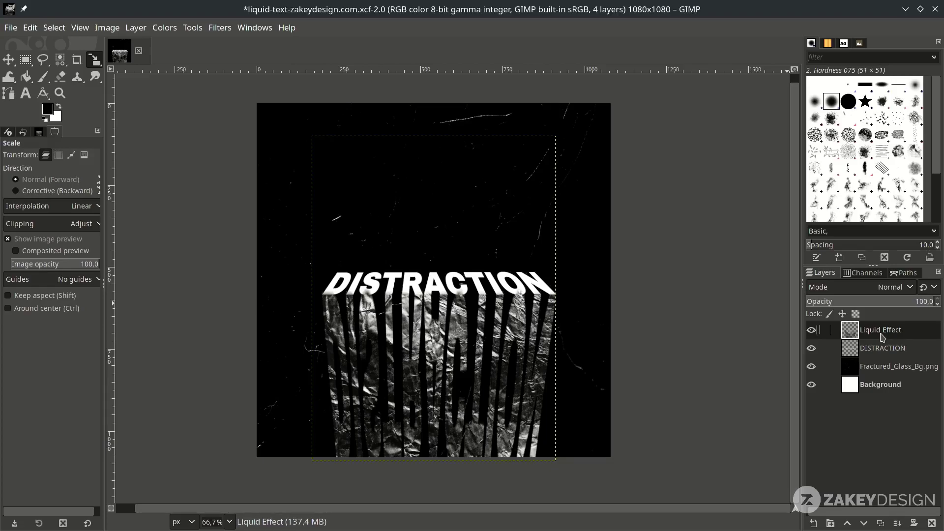
drag(884, 333, 904, 359)
key(m)
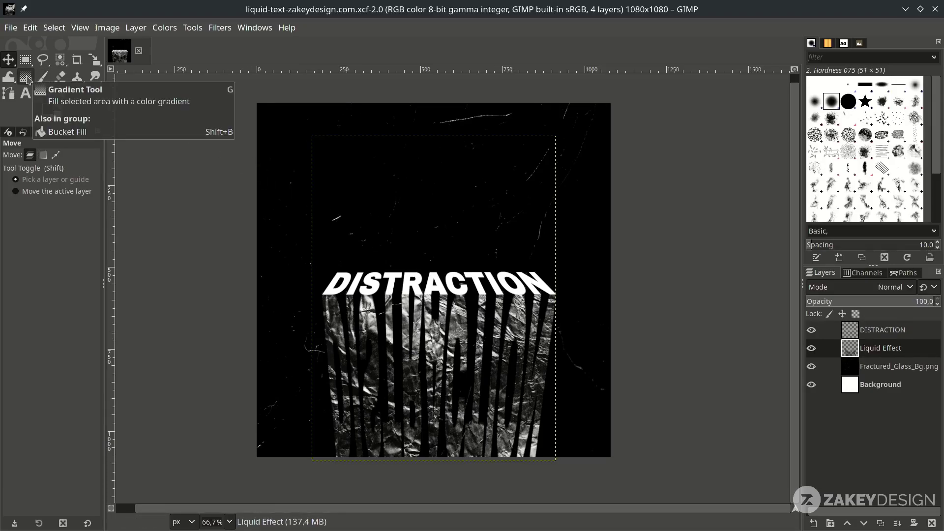
- Choose the Full saturation rainbow gradient for the Gradient tool
click(27, 79)
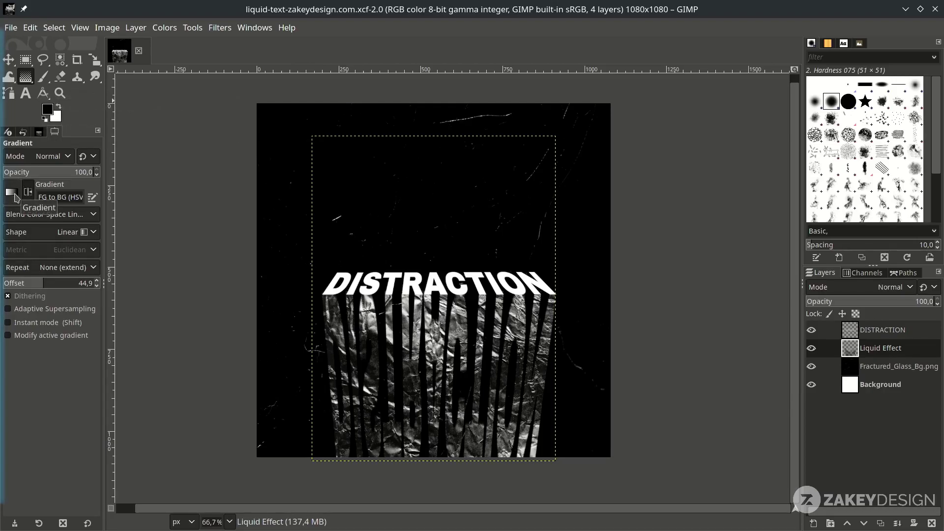
click(15, 196)
scroll(71, 254, down, 10)
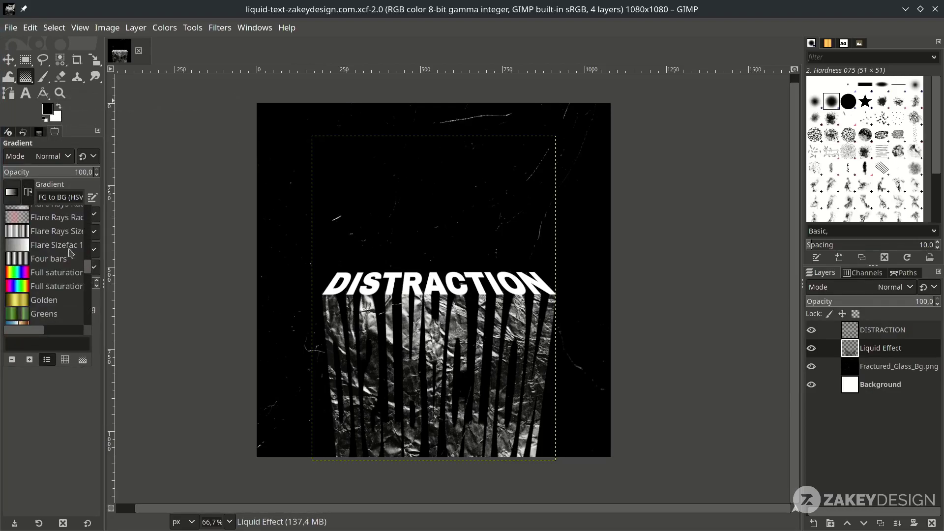
mouse_move(43, 328)
mouse_down()
mouse_move(68, 332)
mouse_move(42, 333)
mouse_up()
click(61, 274)
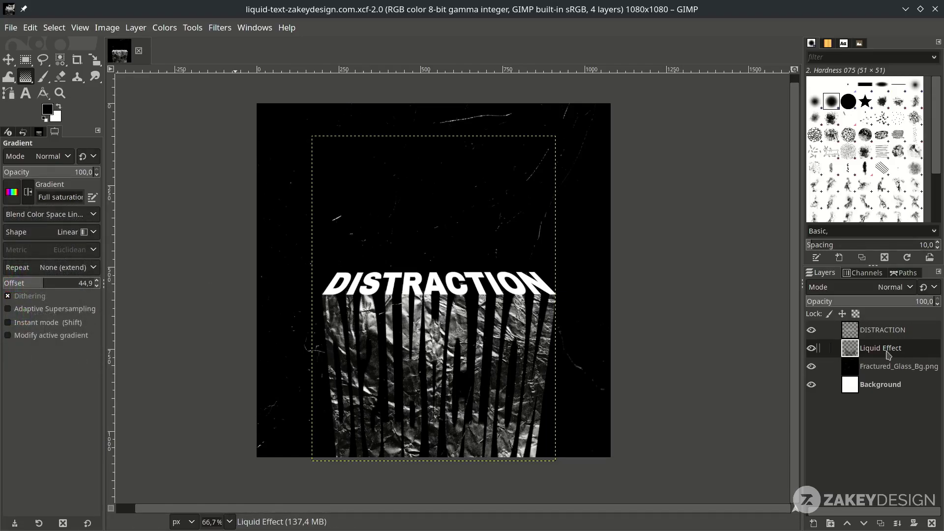
- Recolor the Liquid Effect layer with Gradient Map using the active rainbow gradient
click(164, 27)
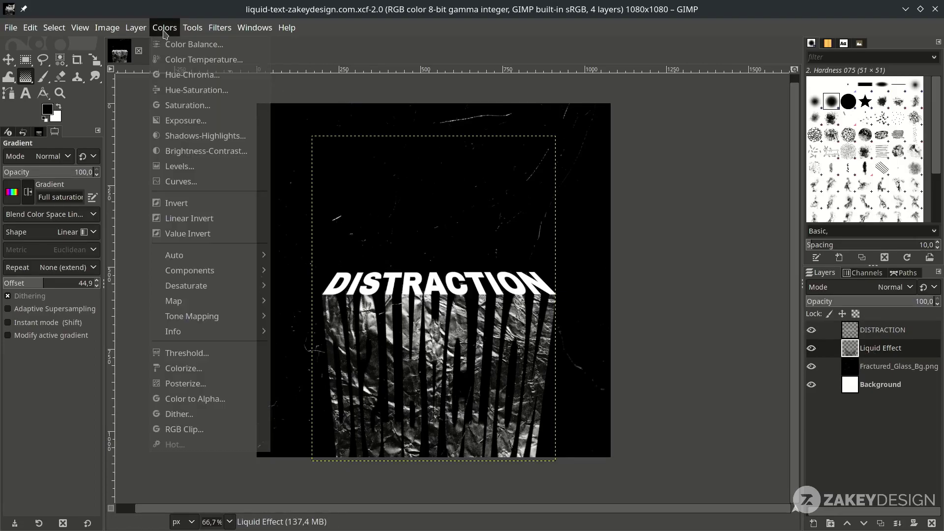
mouse_move(236, 301)
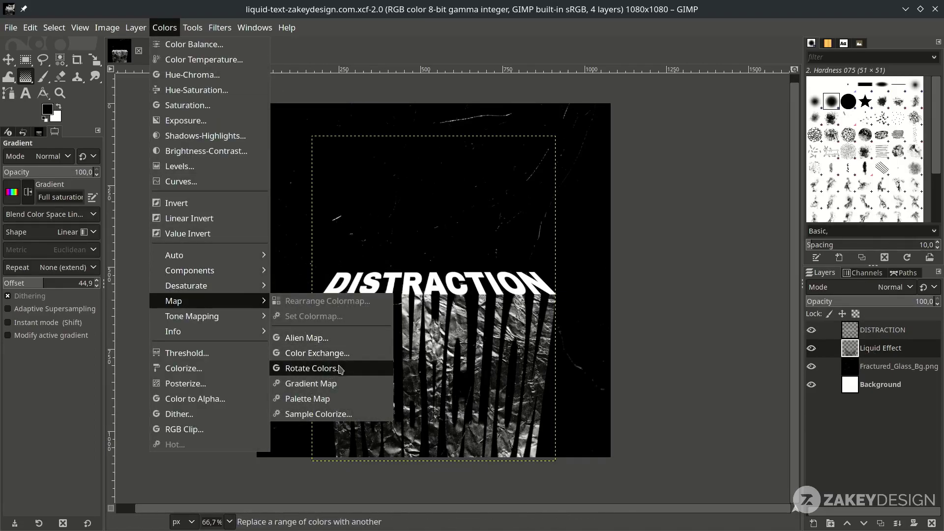
click(336, 385)
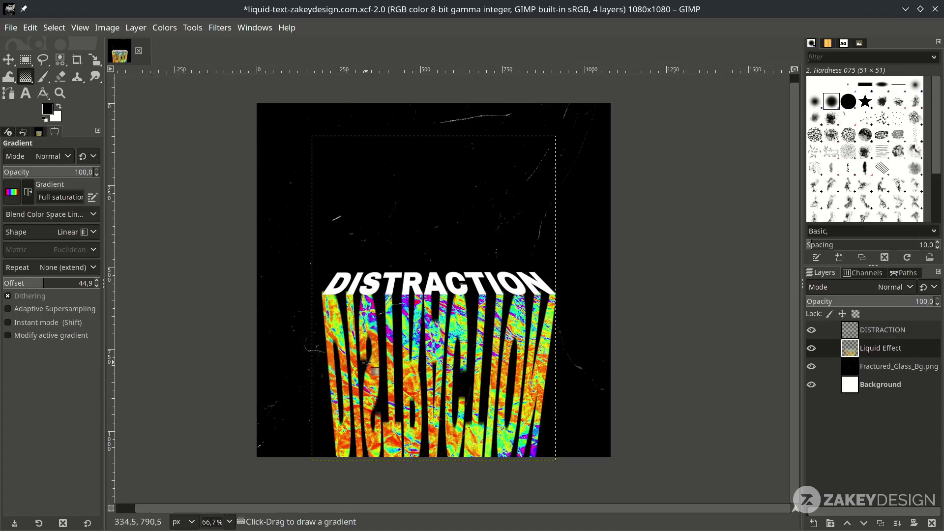
ctrl+scroll(409, 351, down, 1)
ctrl+scroll(415, 347, up, 2)
ctrl+scroll(423, 343, down, 1)
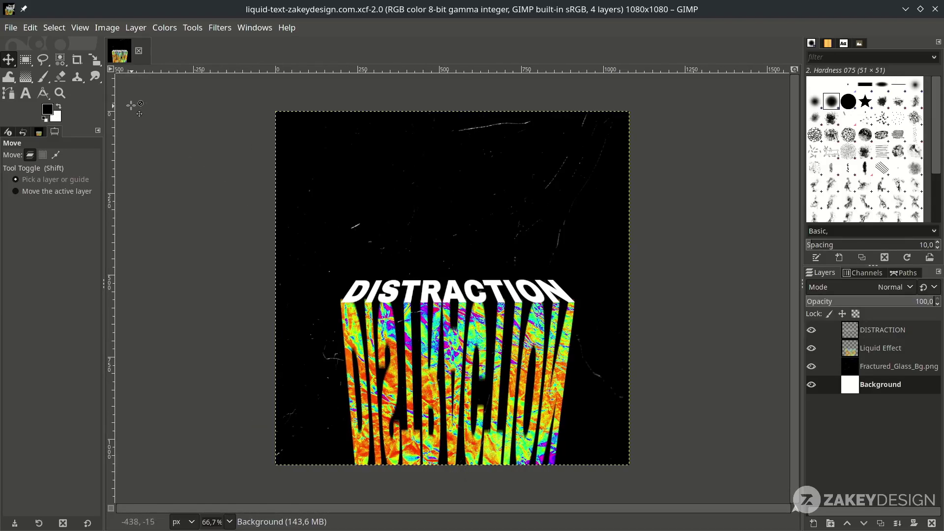
- Set up the Smudge tool with a spacing of 1 and a brush size of 140
click(97, 80)
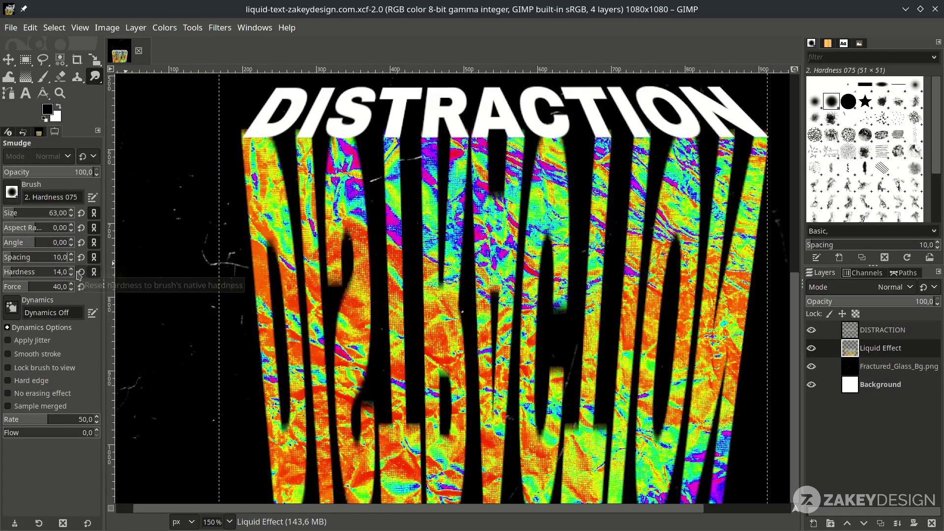
drag(33, 258, 2, 259)
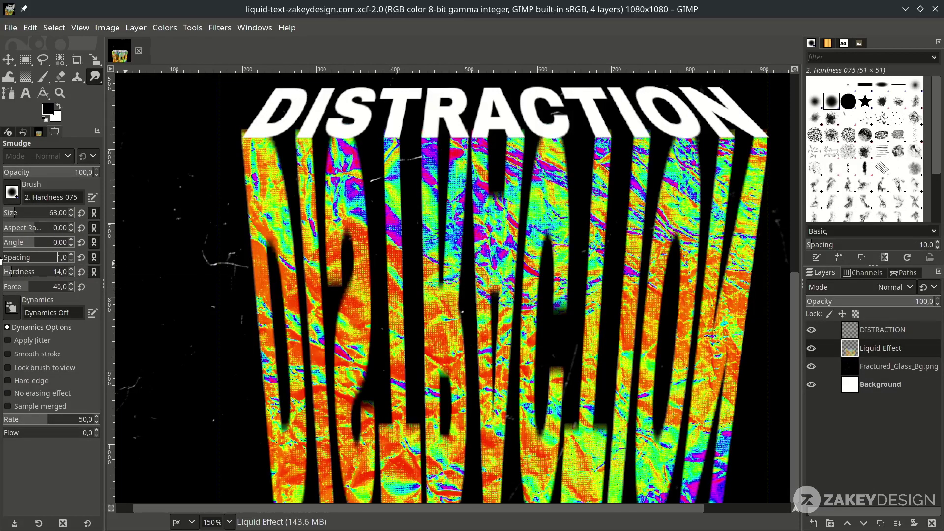
scroll(308, 254, down, 1)
scroll(304, 251, up, 3)
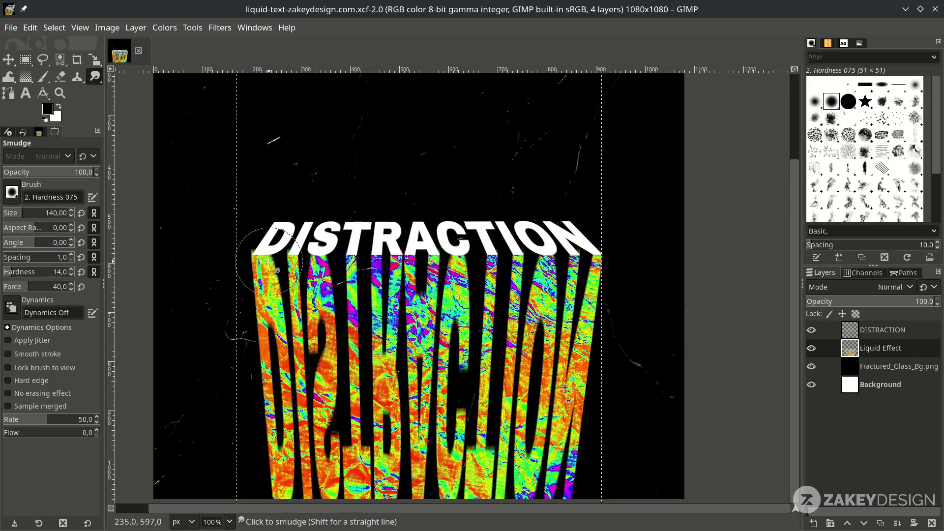
- Smudge the rainbow texture downward along the first few stretched letters for a smooth liquid look
drag(269, 262, 278, 388)
drag(263, 268, 286, 446)
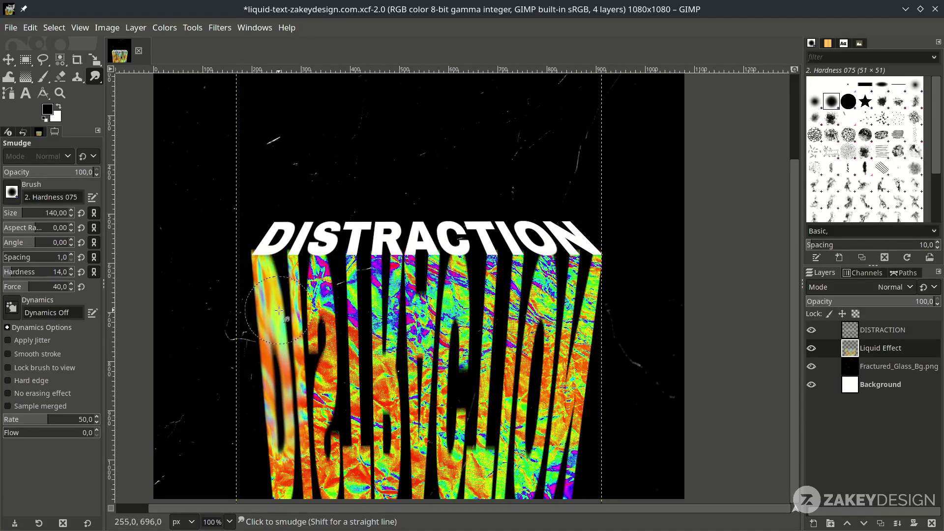
scroll(281, 354, down, 1)
scroll(278, 414, up, 1)
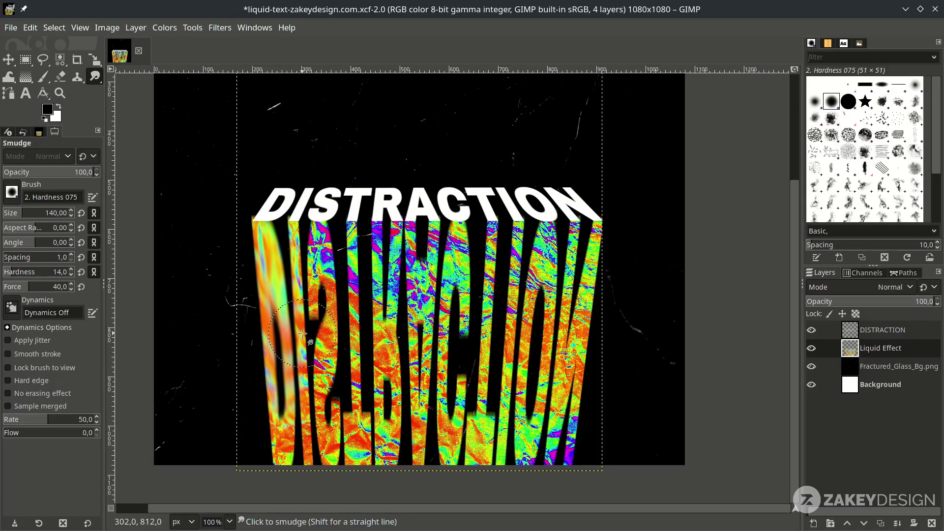
drag(301, 222, 312, 393)
drag(300, 309, 307, 463)
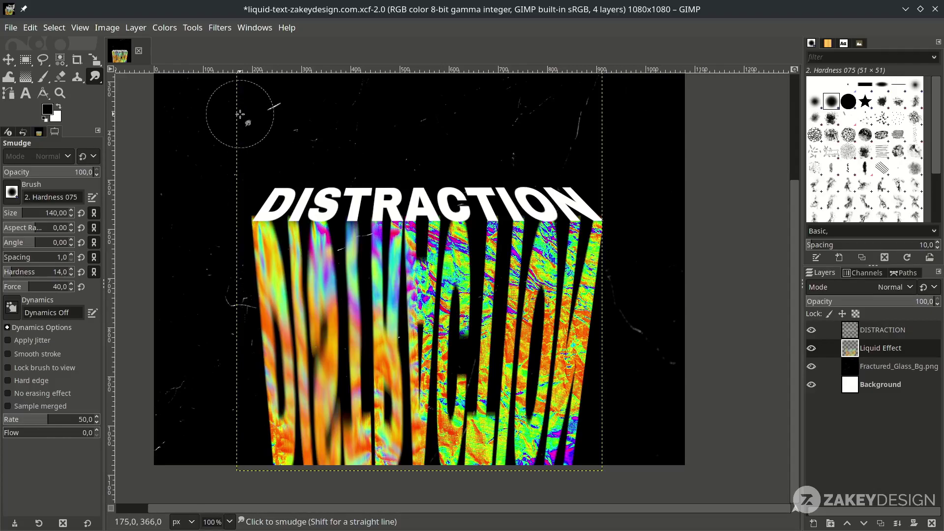
mouse_move(264, 258)
mouse_down()
mouse_move(253, 288)
mouse_move(217, 317)
mouse_move(276, 252)
mouse_move(186, 335)
mouse_up()
mouse_move(242, 277)
mouse_down()
mouse_move(197, 322)
mouse_move(264, 260)
mouse_move(171, 319)
mouse_move(275, 249)
mouse_move(211, 309)
mouse_move(268, 261)
mouse_move(224, 309)
mouse_move(278, 277)
mouse_move(211, 334)
mouse_up()
drag(257, 270, 232, 315)
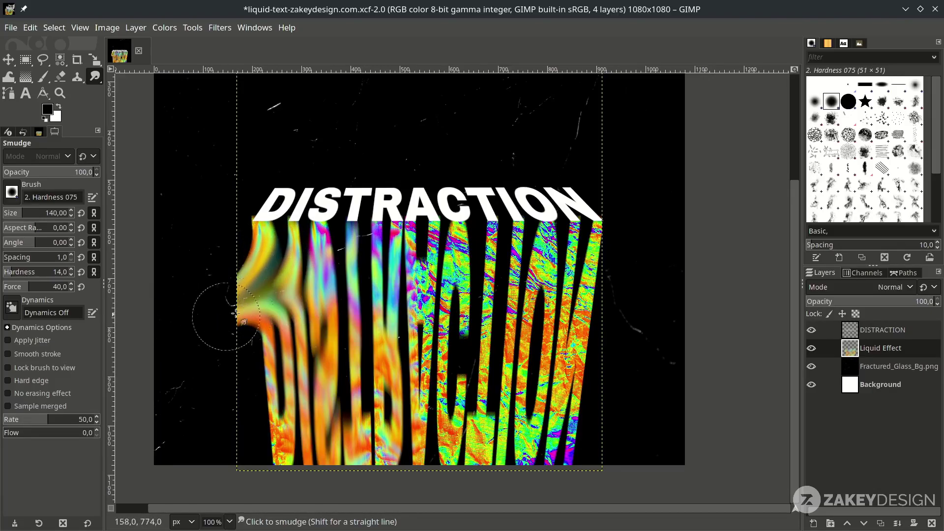
key(ctrl+z)
key(ctrl+z)
key(ctrl+z)
key(ctrl+z)
key(ctrl+z)
key(ctrl+z)
key(ctrl+z)
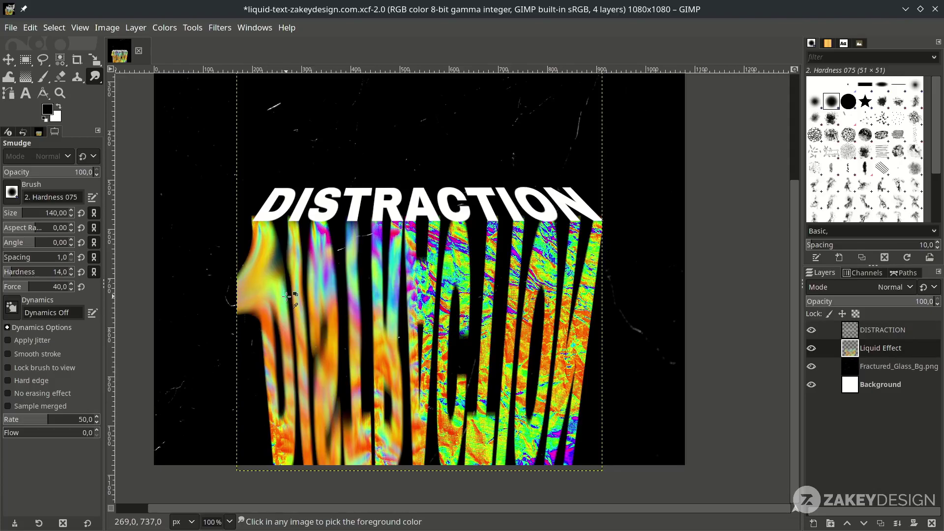
key(ctrl+z)
key(ctrl+z)
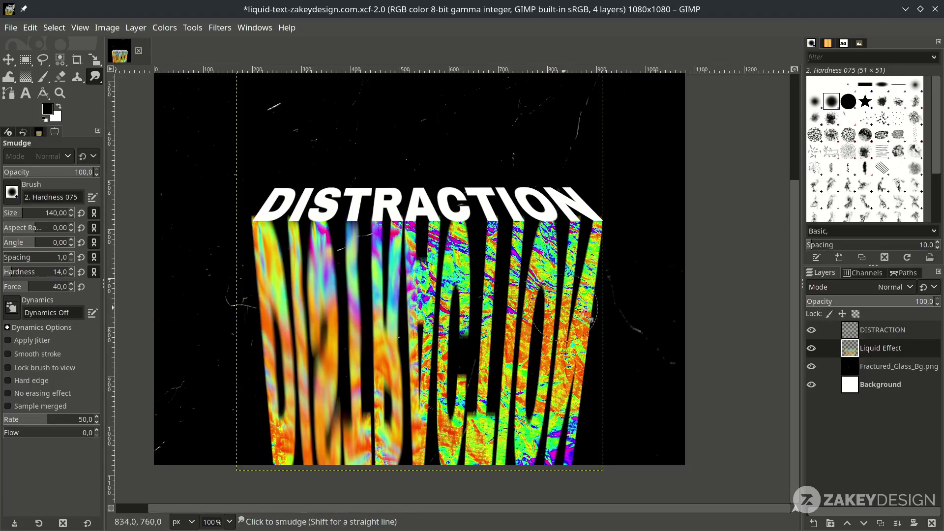
- Expand the Liquid Effect layer to the image size and smudge the stretched letters down to the canvas base, undoing the last strokes
right_click(919, 349)
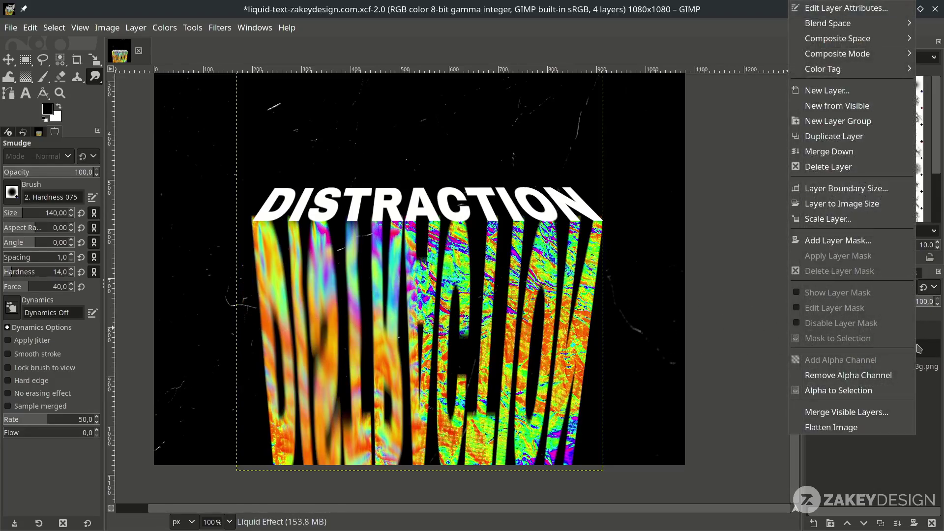
click(865, 209)
drag(248, 270, 234, 307)
mouse_move(277, 278)
mouse_down()
mouse_move(256, 394)
mouse_move(269, 461)
mouse_move(265, 443)
mouse_move(300, 416)
mouse_move(302, 459)
mouse_up()
mouse_move(249, 282)
mouse_down()
mouse_move(259, 346)
mouse_move(234, 497)
mouse_up()
drag(316, 403, 306, 441)
mouse_move(351, 270)
mouse_down()
mouse_move(358, 472)
mouse_move(398, 301)
mouse_move(472, 442)
mouse_move(595, 452)
mouse_move(548, 461)
mouse_up()
key(ctrl+z)
key(ctrl+z)
key(ctrl+z)
- Smudge the bottoms of the rainbow drips outward along the canvas base with a size 357 brush, undoing the unwanted stroke
click(37, 211)
mouse_move(275, 339)
mouse_down()
mouse_move(262, 477)
mouse_move(317, 324)
mouse_up()
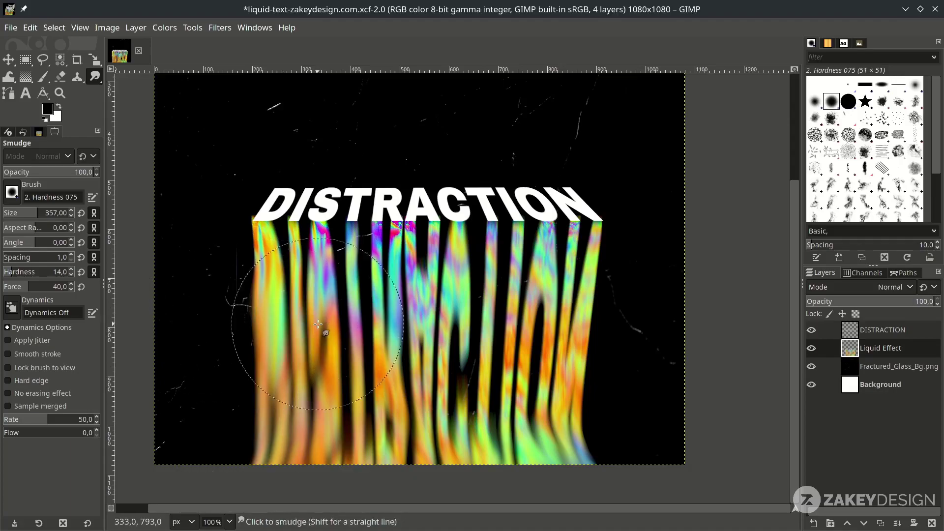
key(ctrl+z)
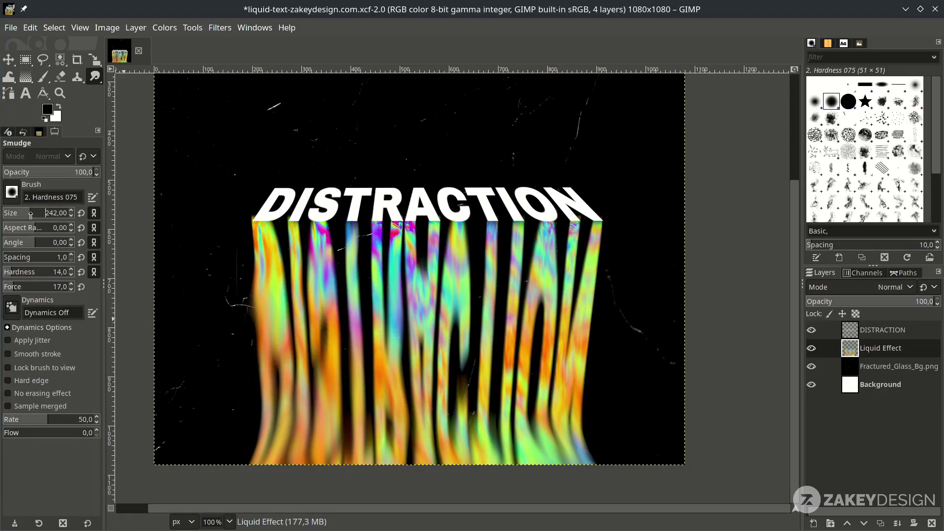
- Refine the rainbow drips with the Smudge tool at size 195 and force 17, and save the image
scroll(285, 344, up, 2)
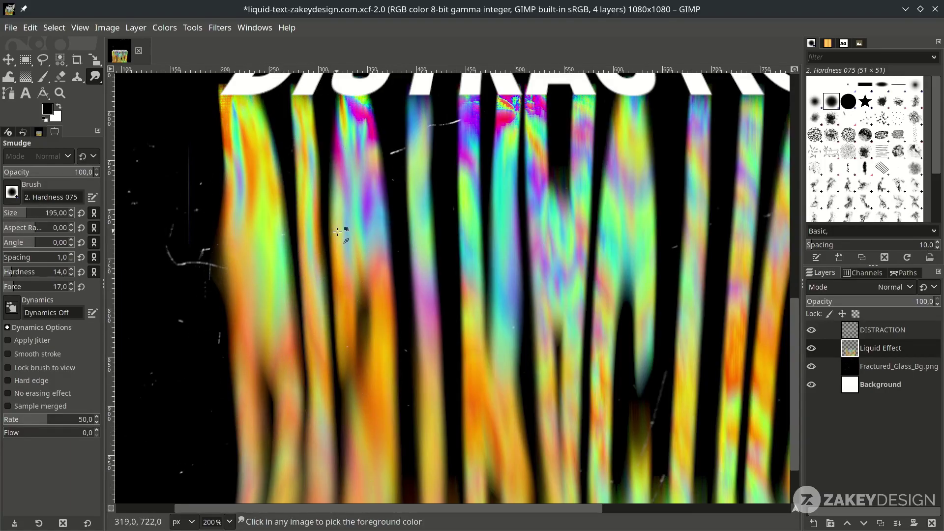
scroll(344, 230, down, 1)
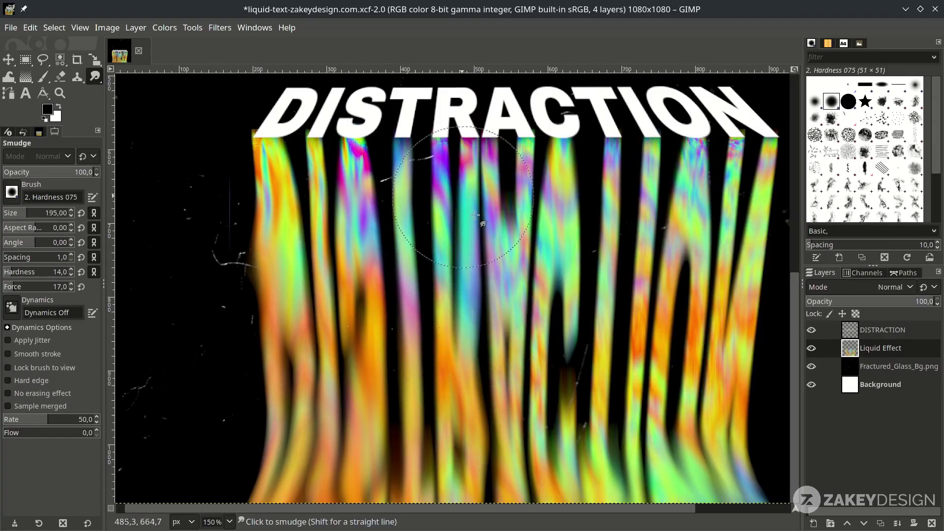
scroll(556, 174, right, 2)
scroll(608, 401, down, 1)
drag(609, 400, 662, 337)
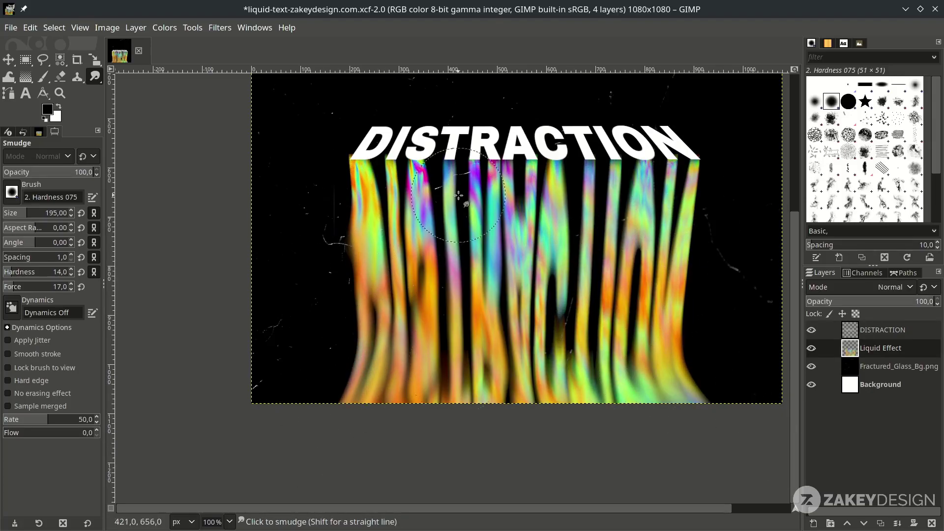
key(ctrl+s)
scroll(380, 315, down, 1)
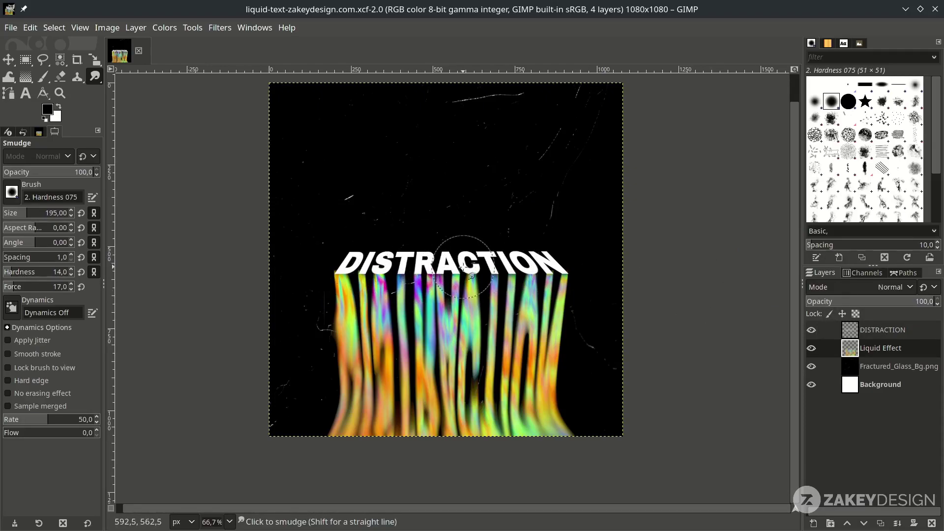
- Duplicate the DISTRACTION layer and move the copy straight up above the original text
click(910, 333)
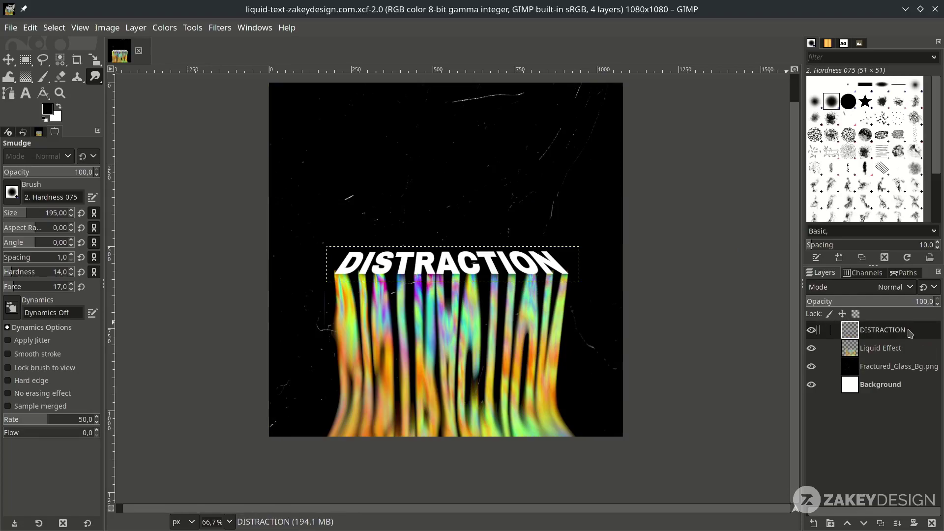
click(880, 523)
key(1)
click(9, 60)
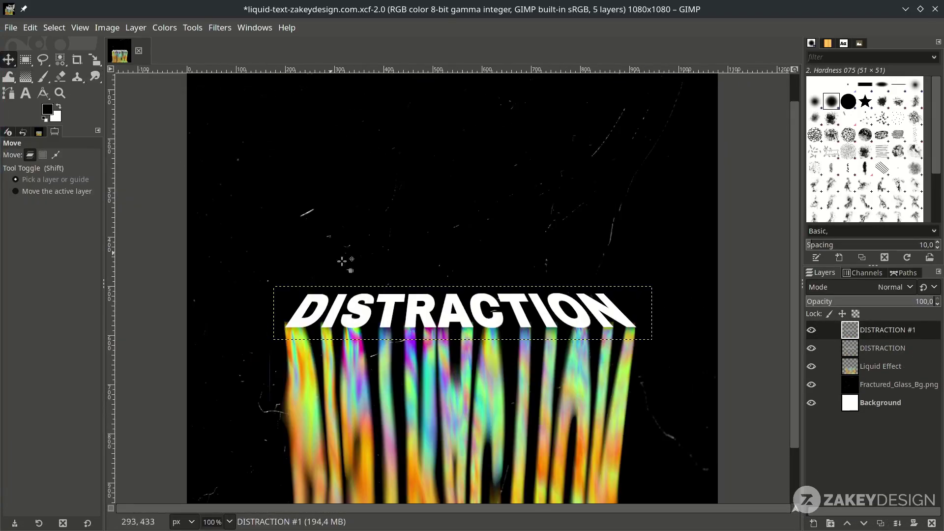
drag(427, 317, 428, 283)
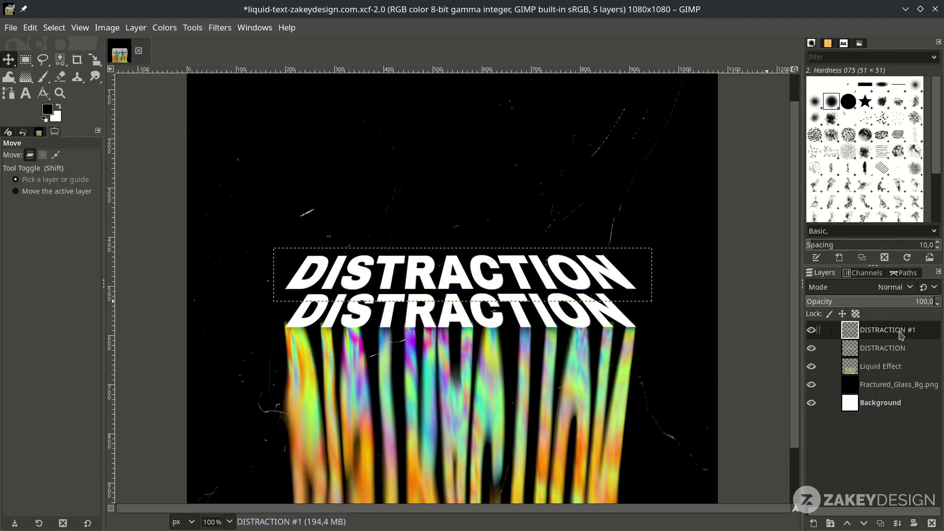
- Hollow the upper text copy into an outline by deleting its alpha selection shrunk by 5 px, and deselect everything
right_click(902, 336)
click(826, 388)
scroll(382, 235, up, 1)
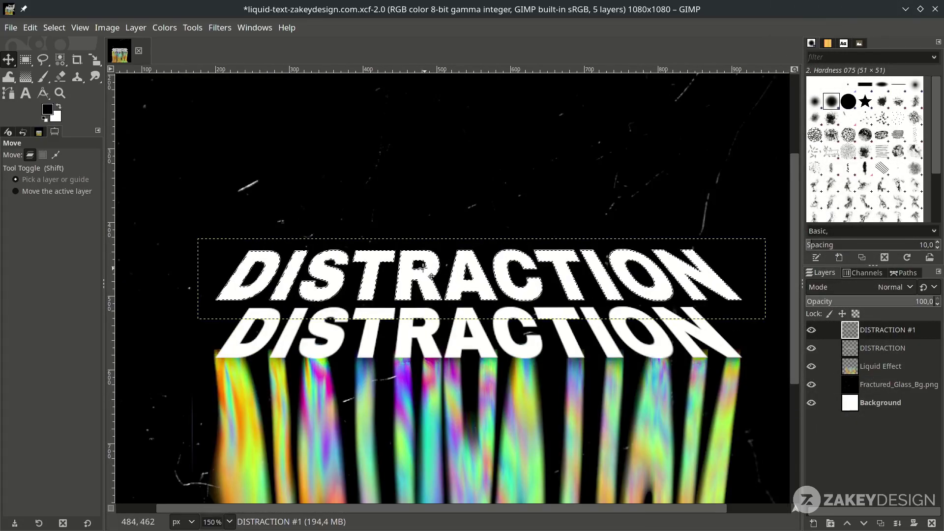
scroll(429, 270, up, 1)
click(54, 28)
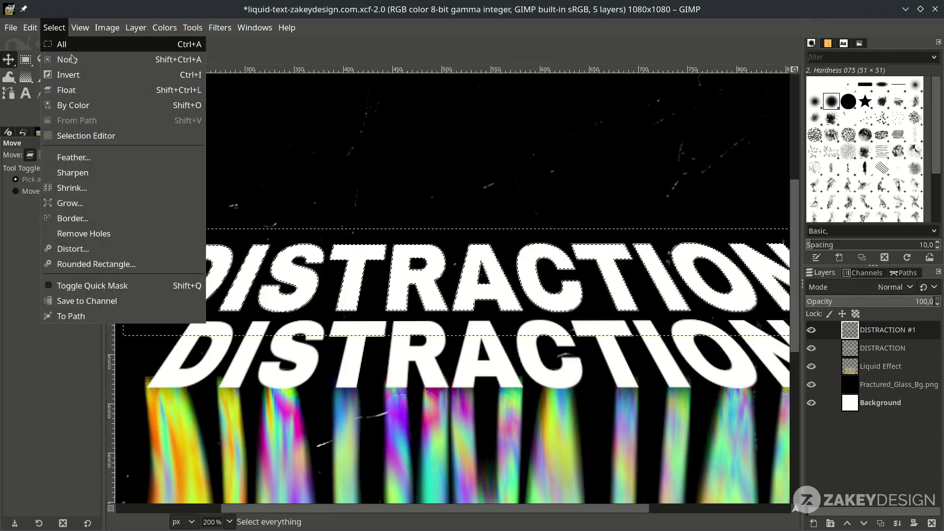
click(104, 187)
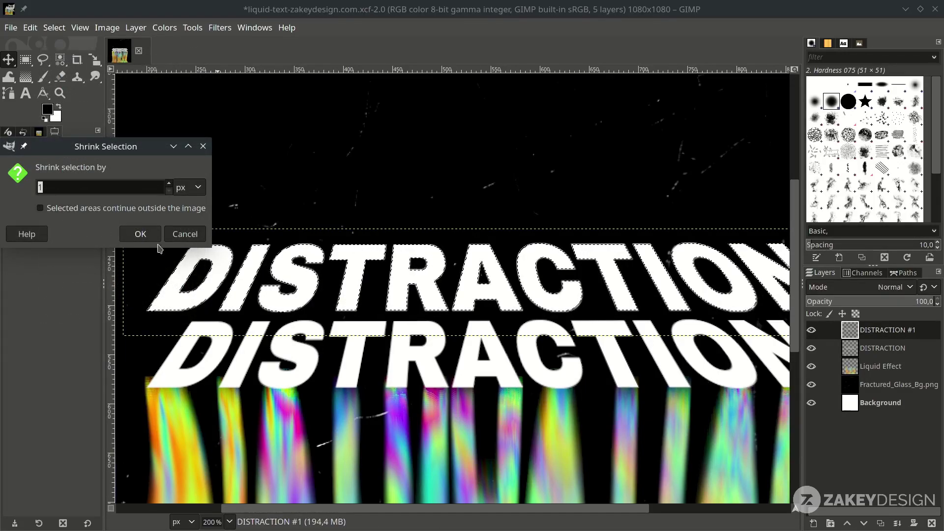
text(5)
click(142, 234)
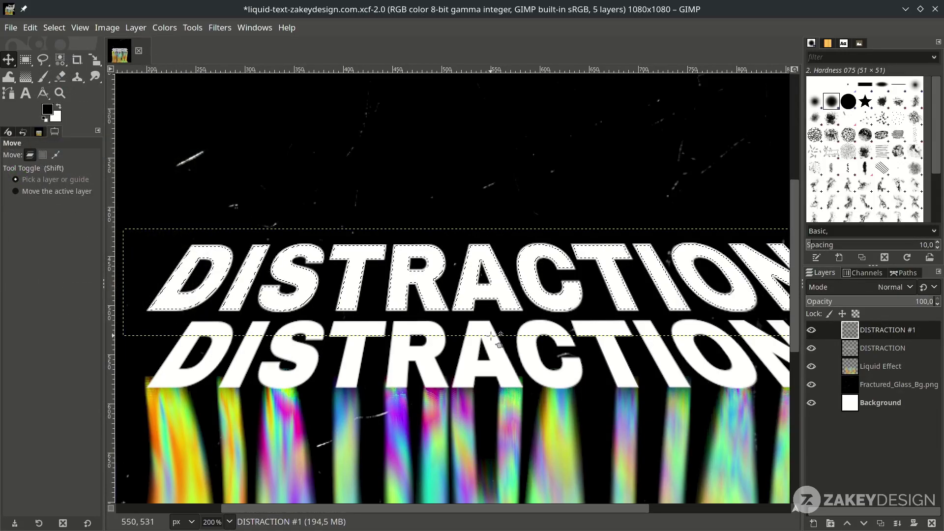
scroll(494, 336, down, 2)
key(shift+s)
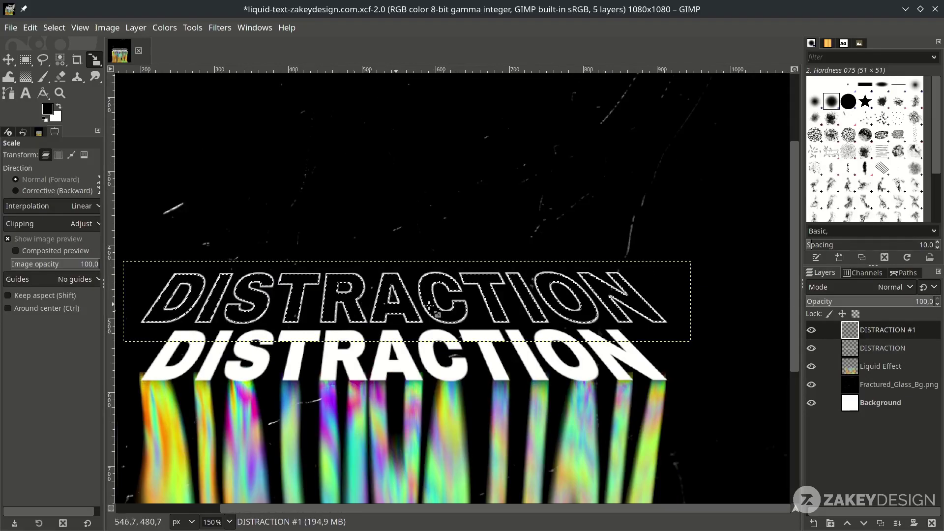
click(54, 28)
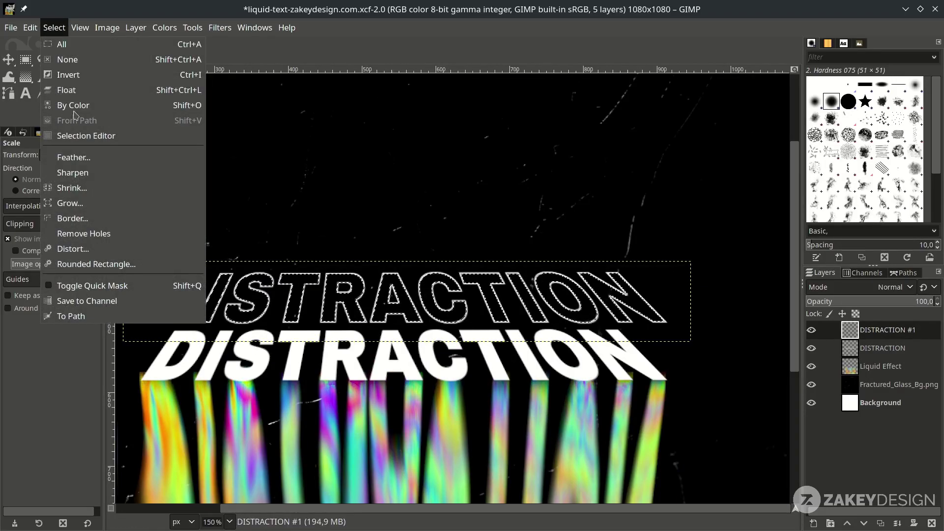
click(67, 59)
- Scale the outlined text copy to 647 × 92 px and position it directly above the solid text
scroll(479, 319, left, 3)
scroll(479, 320, right, 3)
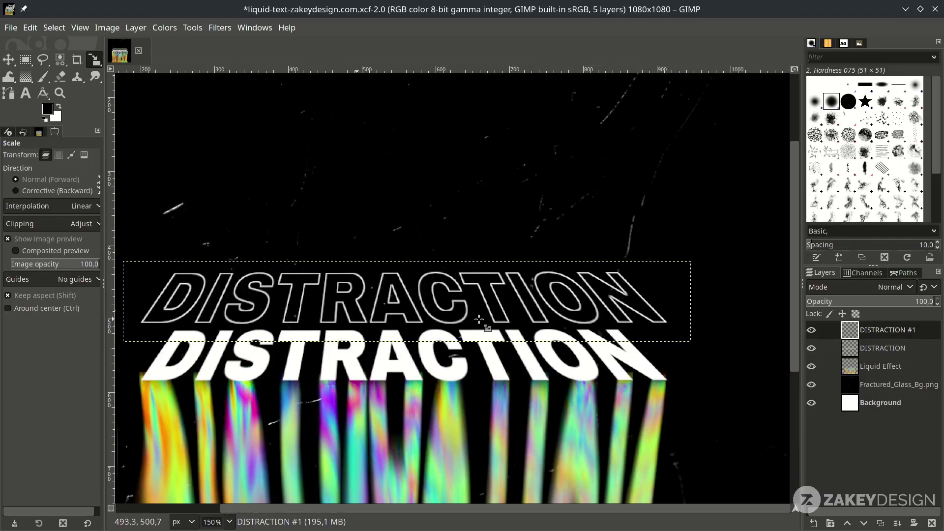
click(479, 319)
drag(690, 339, 601, 302)
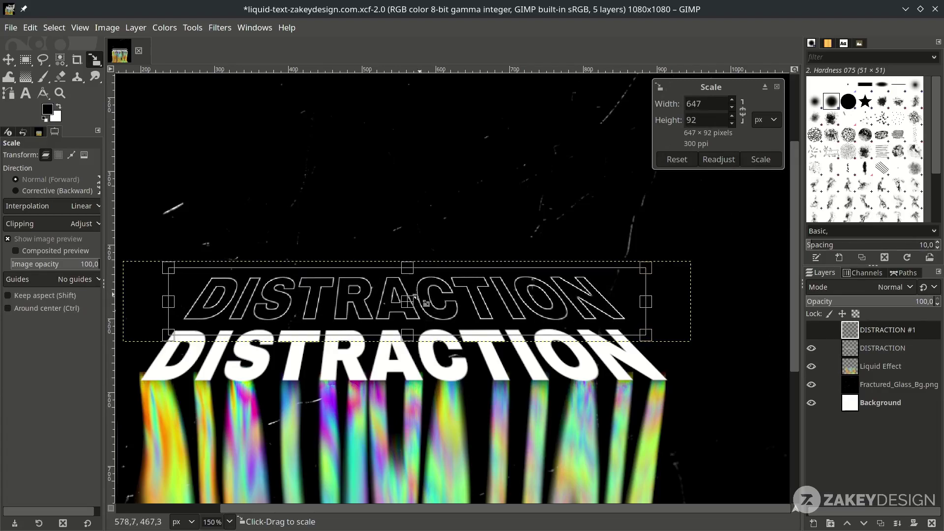
drag(408, 298, 402, 306)
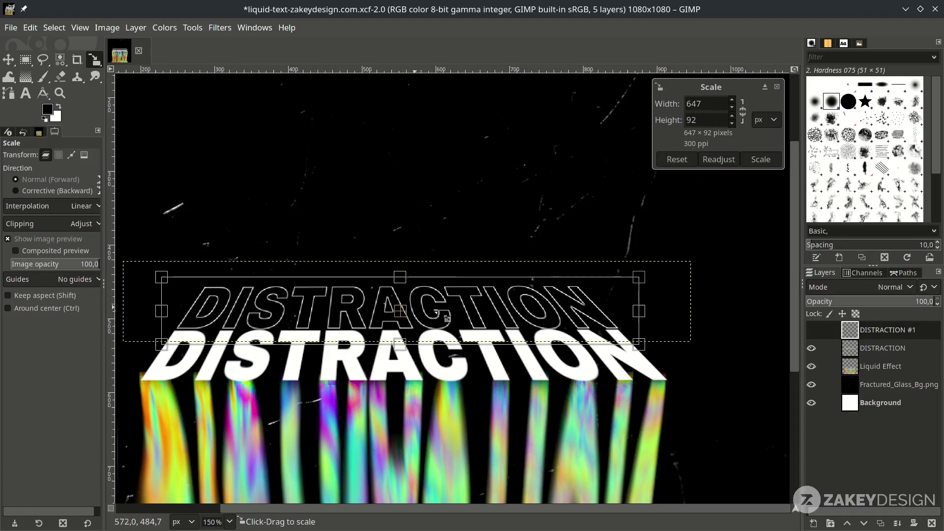
key(Return)
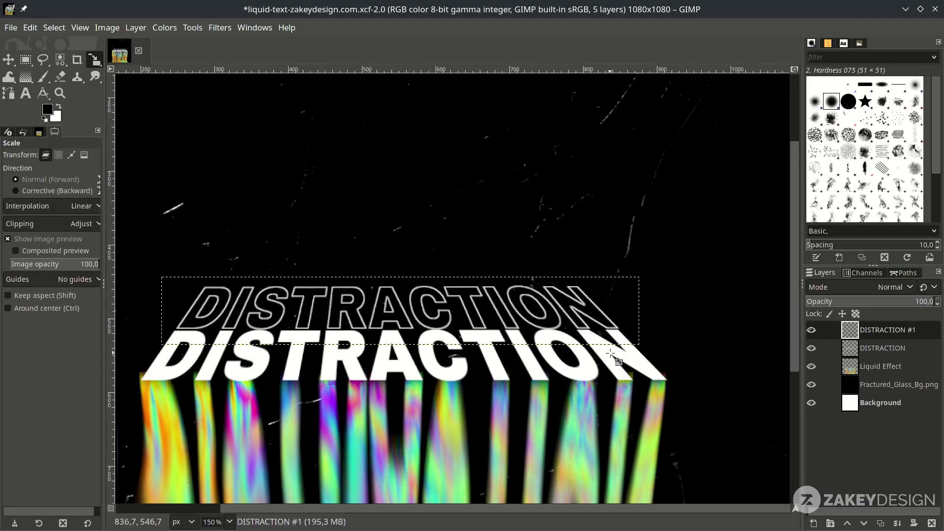
- Duplicate the outlined text layer and move the new copy straight up above the first outline
click(880, 523)
key(1)
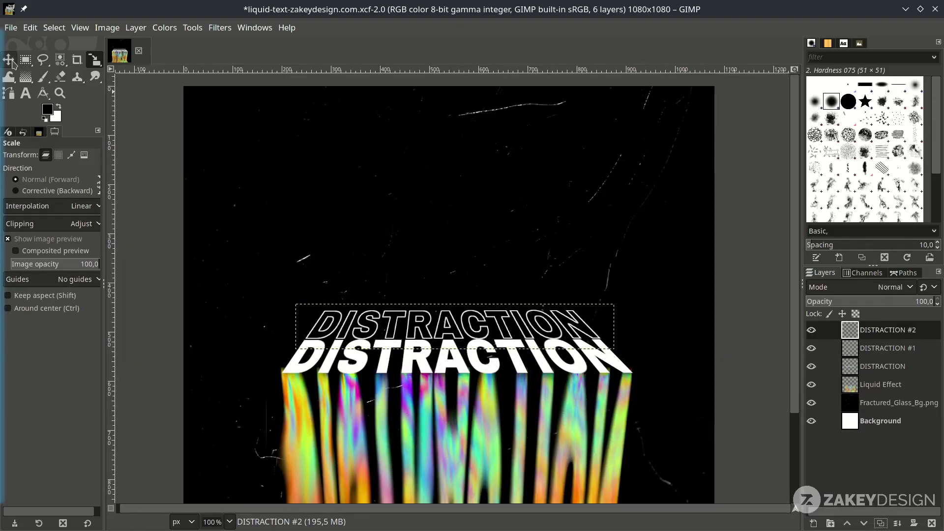
key(m)
drag(426, 324, 426, 301)
scroll(426, 301, up, 1)
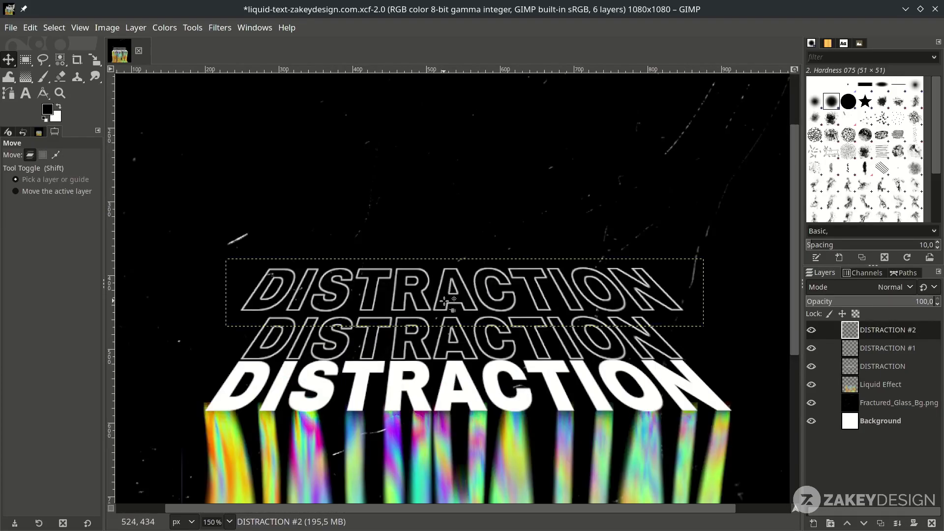
- Scale the topmost outlined text to 548 × 78 px, align it above the first outline, and save the image
key(shift+s)
drag(700, 328, 621, 300)
scroll(484, 311, up, 1)
drag(461, 278, 445, 291)
drag(704, 259, 714, 237)
drag(446, 291, 450, 290)
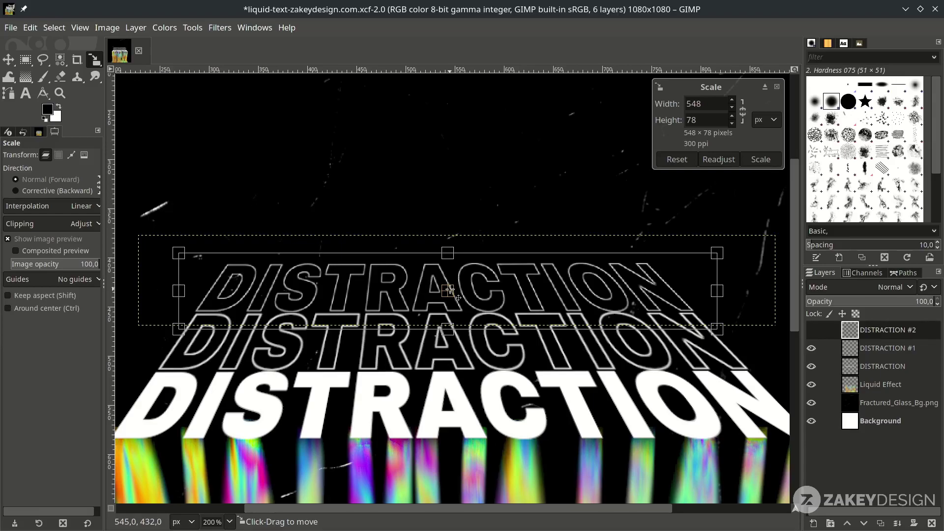
key(Return)
key(1)
scroll(459, 290, down, 1)
click(869, 371)
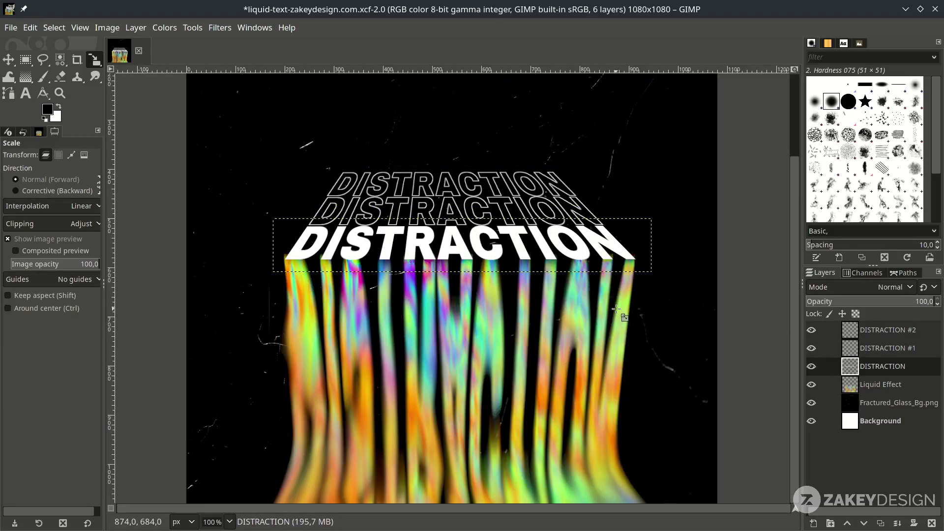
key(ctrl+s)
- Activate the Smudge tool and select the solid DISTRACTION text layer
key(m)
key(minus)
click(898, 422)
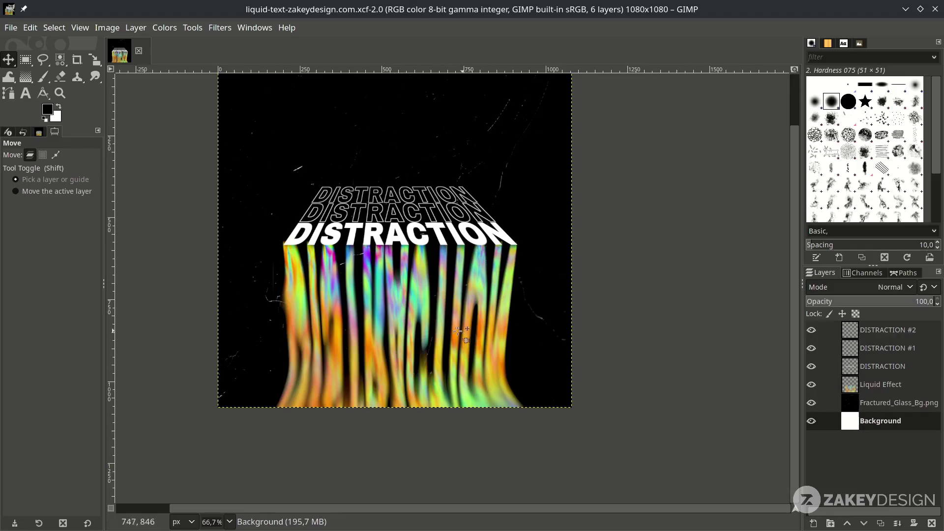
click(96, 80)
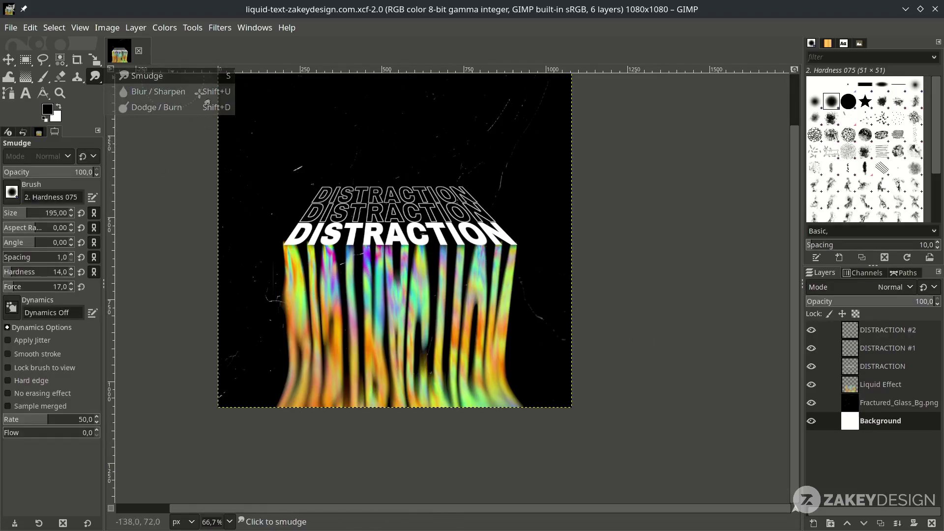
scroll(357, 249, up, 2)
scroll(344, 290, up, 1)
scroll(402, 360, left, 1)
scroll(401, 360, down, 1)
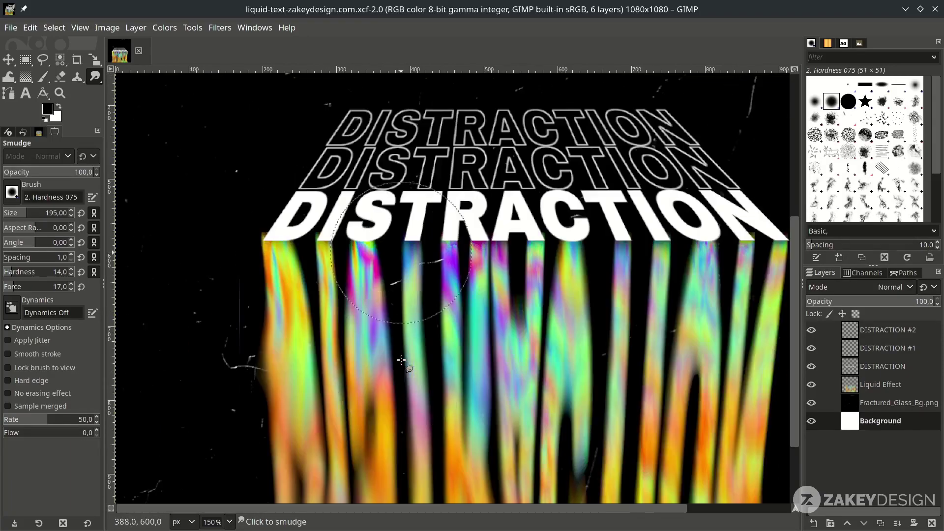
click(866, 370)
scroll(413, 267, up, 3)
- Try smudging the base of the white letter D downward at brush size 195, and undo the strokes
drag(245, 295, 225, 410)
mouse_move(227, 319)
mouse_down()
mouse_move(220, 435)
mouse_move(257, 311)
mouse_move(229, 419)
mouse_up()
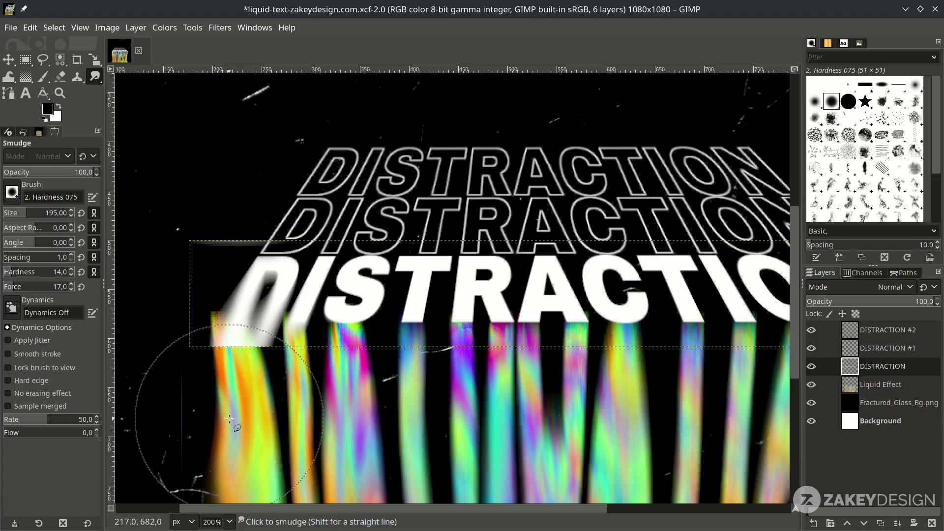
key(ctrl+z)
key(ctrl+z)
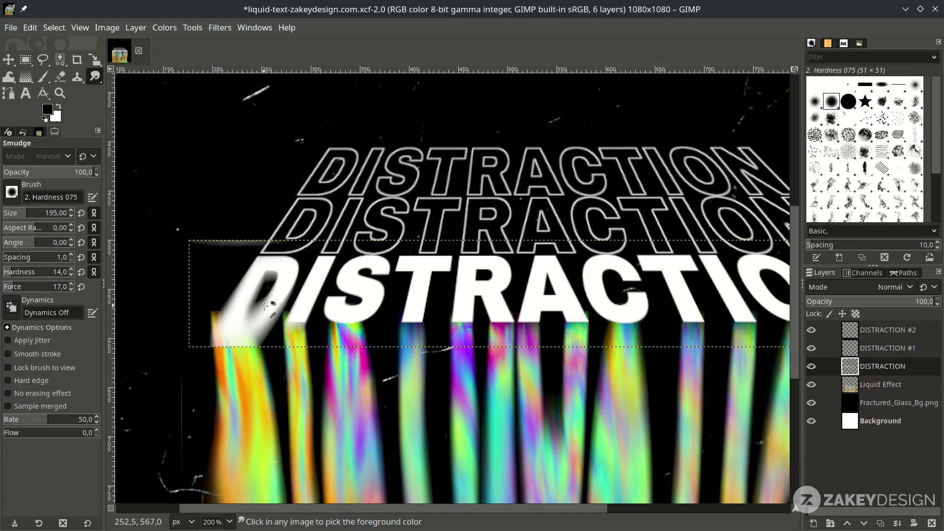
key(ctrl+z)
- Expand the DISTRACTION layer to the image size and reduce the Smudge brush size to 63
right_click(887, 373)
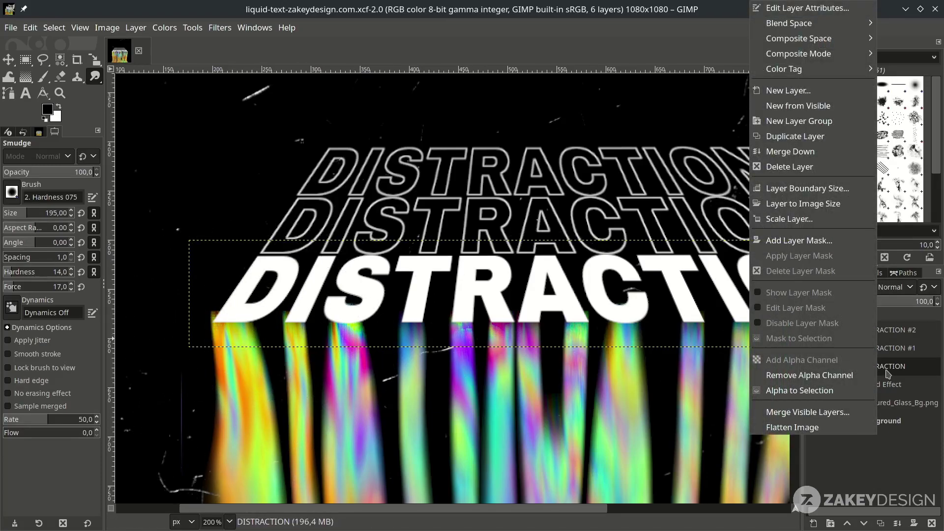
click(827, 207)
scroll(447, 321, down, 2)
scroll(374, 350, up, 2)
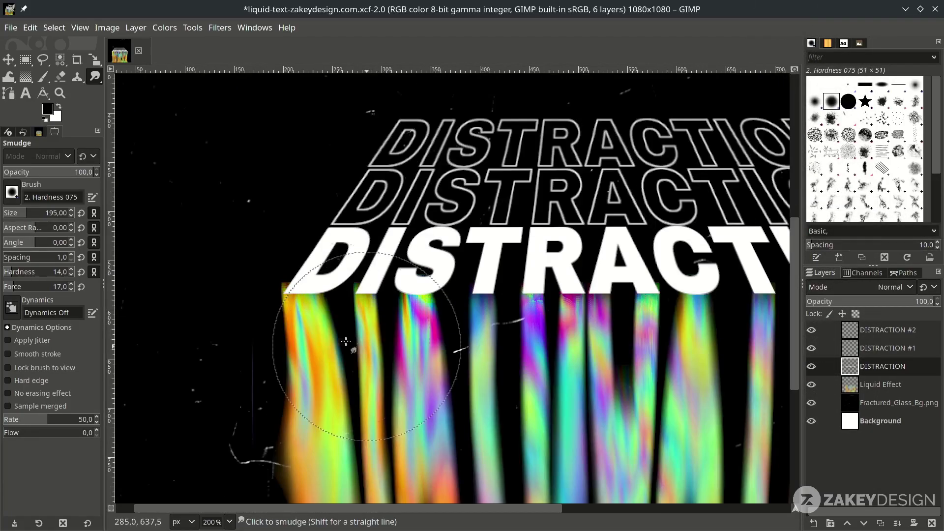
drag(29, 215, 14, 213)
scroll(308, 268, up, 1)
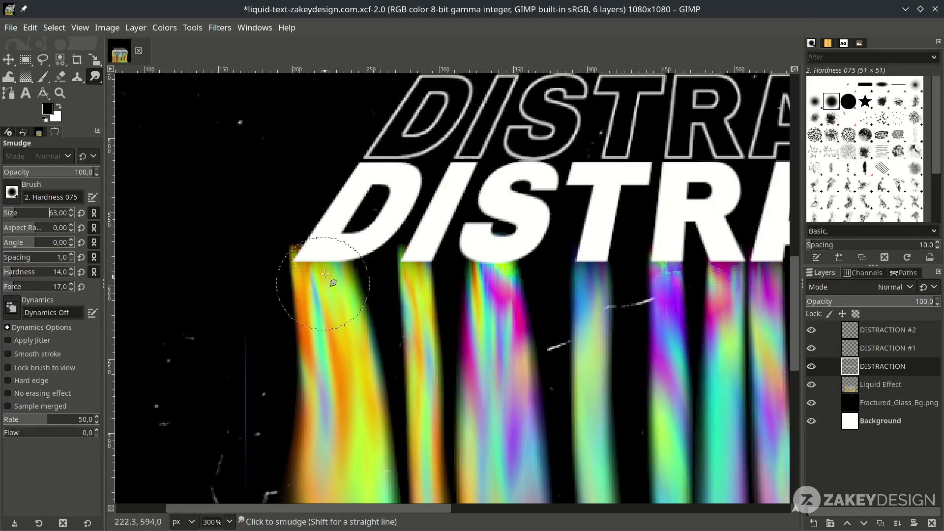
- Smudge the bases of the white letters D and I down into the rainbow drips, raising the force to 31
mouse_move(312, 242)
mouse_down()
mouse_move(326, 388)
mouse_move(328, 267)
mouse_move(342, 392)
mouse_move(324, 258)
mouse_move(340, 414)
mouse_move(329, 267)
mouse_move(295, 274)
mouse_up()
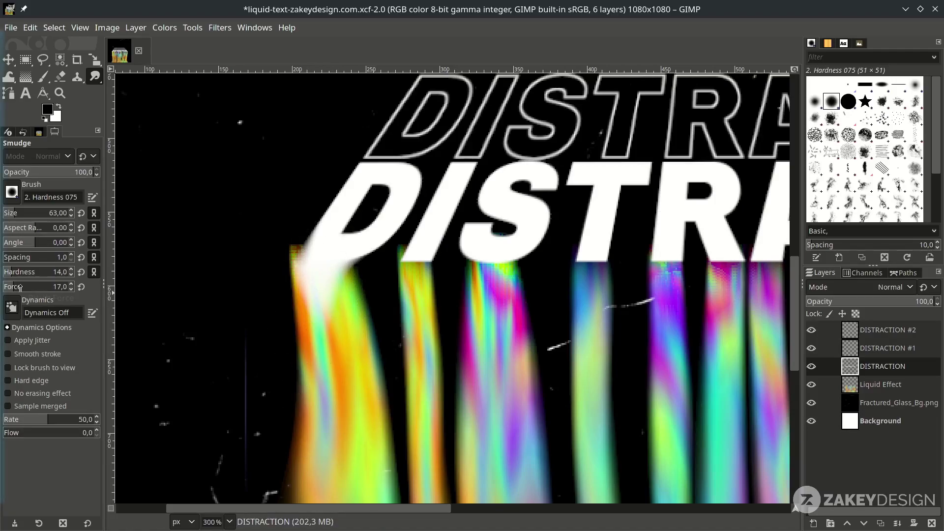
mouse_move(314, 268)
mouse_down()
mouse_move(322, 421)
mouse_move(328, 376)
mouse_move(347, 393)
mouse_up()
mouse_move(320, 293)
mouse_down()
mouse_move(311, 274)
mouse_move(343, 448)
mouse_up()
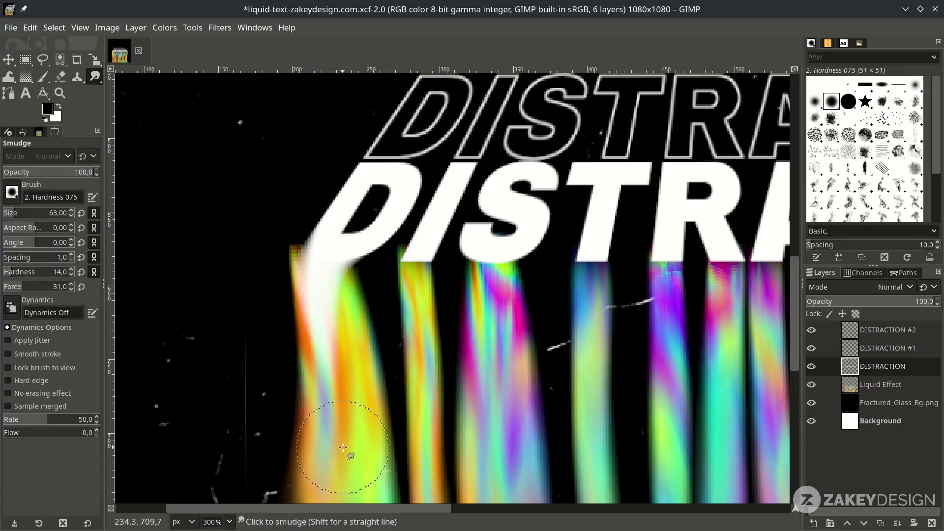
mouse_move(333, 298)
mouse_down()
mouse_move(342, 403)
mouse_move(315, 329)
mouse_move(333, 337)
mouse_move(339, 305)
mouse_move(413, 256)
mouse_move(423, 355)
mouse_move(380, 342)
mouse_up()
mouse_move(450, 246)
mouse_down()
mouse_move(474, 375)
mouse_move(462, 369)
mouse_up()
- Set the smudge force to 48 and smudge the bases of the white S, T, R and A down into the drips
click(34, 286)
scroll(467, 358, down, 1)
drag(454, 186, 468, 354)
scroll(494, 317, down, 1)
drag(344, 201, 368, 374)
drag(344, 211, 371, 379)
drag(401, 202, 406, 395)
scroll(453, 281, up, 1)
drag(428, 200, 447, 366)
drag(480, 197, 492, 417)
key(ctrl+z)
drag(541, 180, 547, 329)
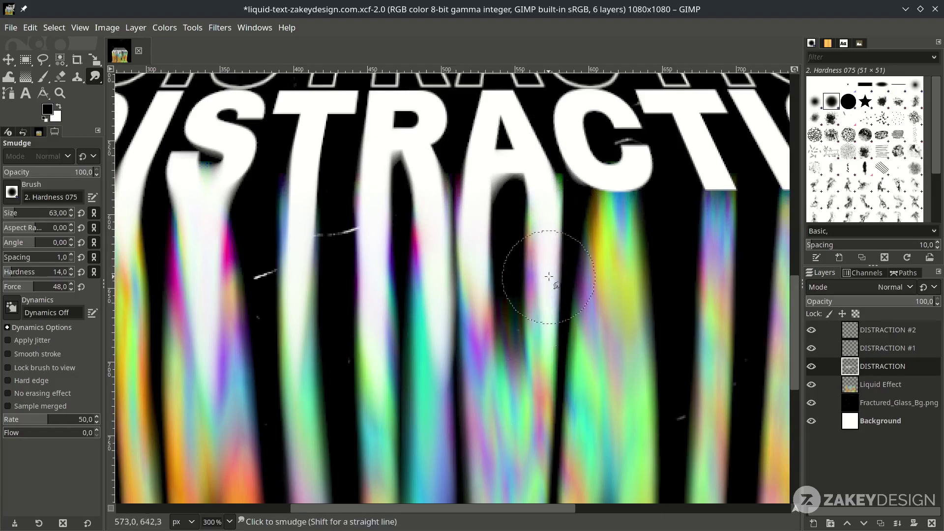
- Smudge the bases of the white letters C, T and I down into the rainbow drips
drag(650, 230, 443, 227)
scroll(396, 174, up, 1)
drag(401, 172, 434, 368)
drag(531, 143, 550, 397)
mouse_move(641, 152)
mouse_down()
mouse_move(661, 181)
mouse_move(662, 359)
mouse_up()
scroll(664, 360, down, 3)
scroll(706, 306, up, 2)
- Smudge the bases of the white letters O and N down into the rainbow drips and save the image
drag(706, 306, 577, 183)
drag(576, 142, 587, 325)
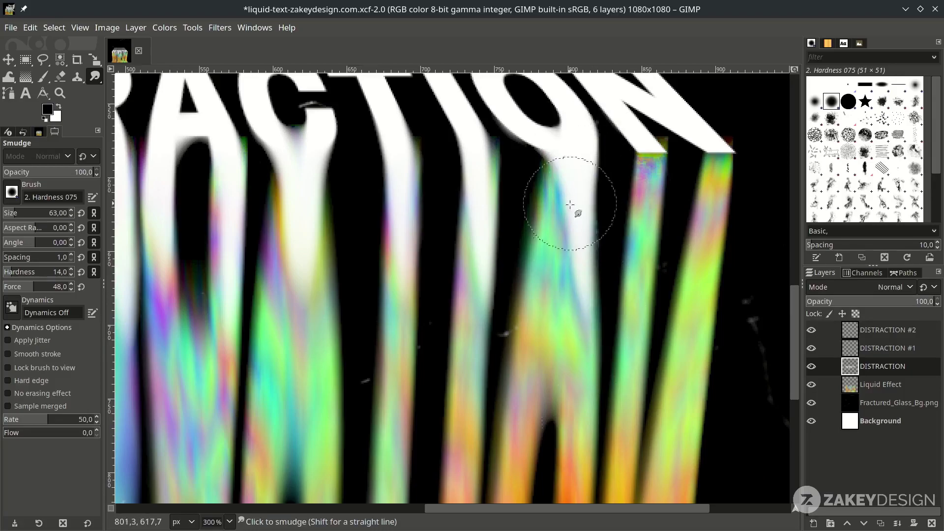
drag(571, 203, 587, 359)
drag(652, 167, 652, 290)
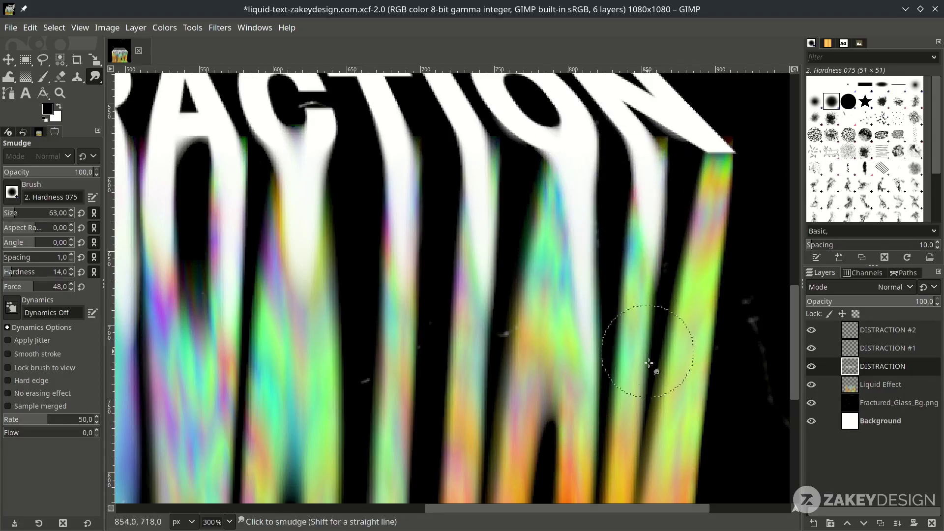
drag(714, 157, 719, 308)
scroll(733, 375, down, 4)
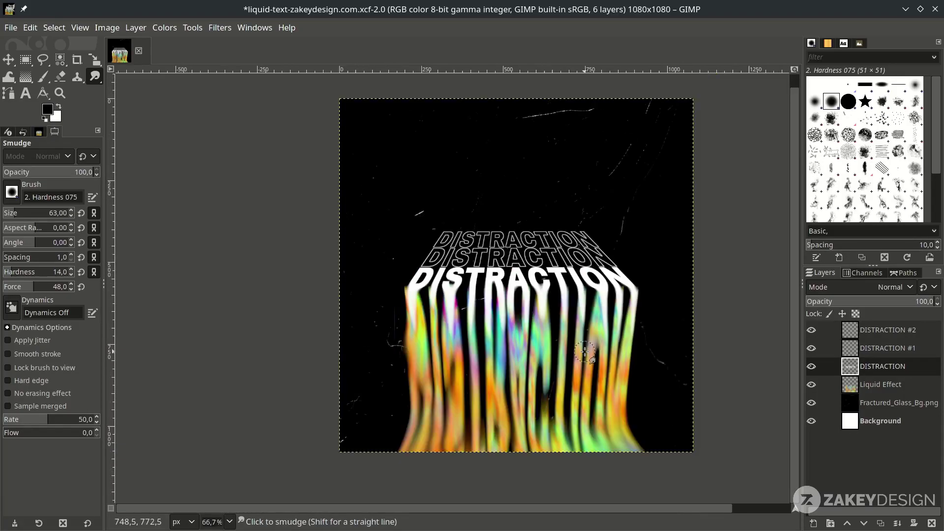
key(ctrl+s)
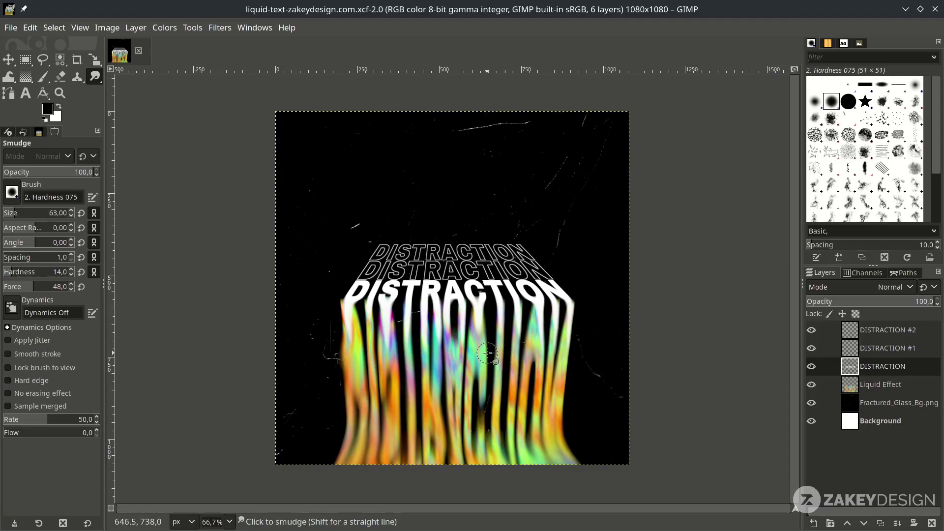
- Bend the right-hand drips of the Liquid Effect layer with Warp Transform in Move pixels mode at size 250.75 and strength 11.8
click(9, 78)
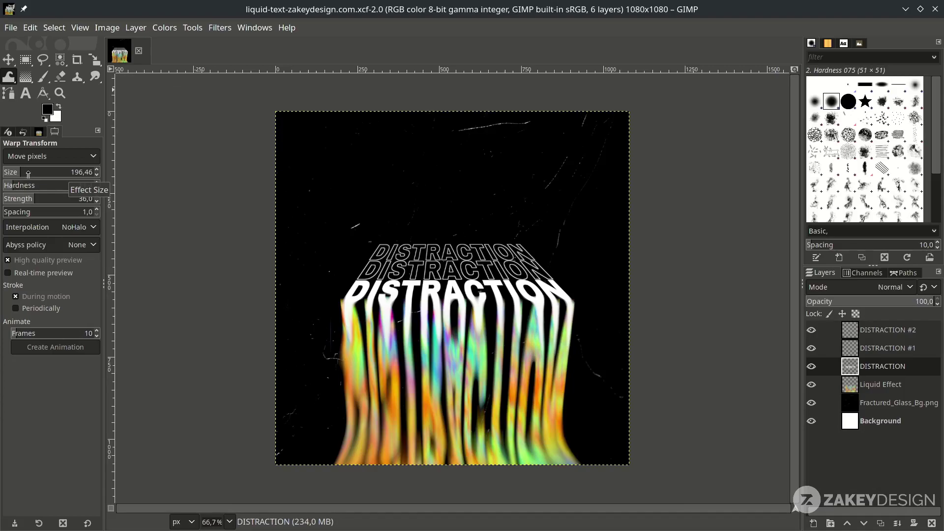
scroll(400, 359, up, 1)
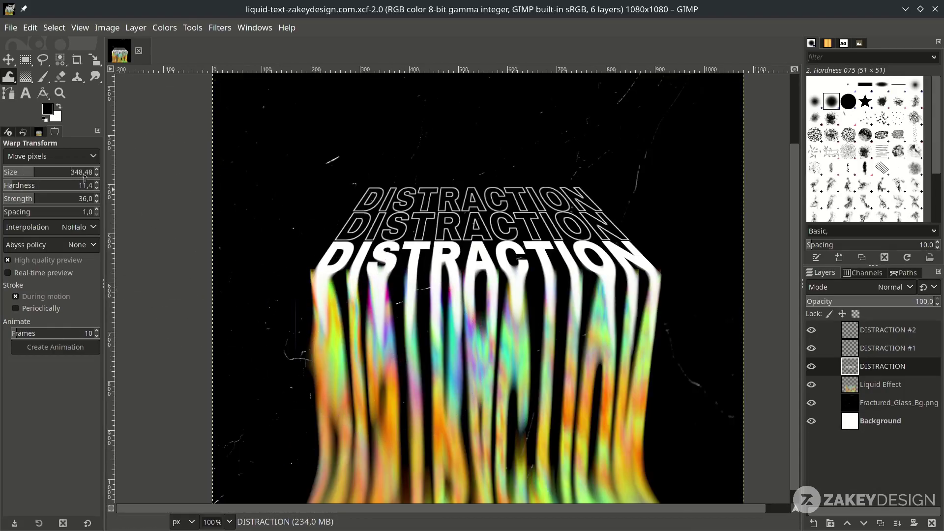
drag(29, 173, 25, 173)
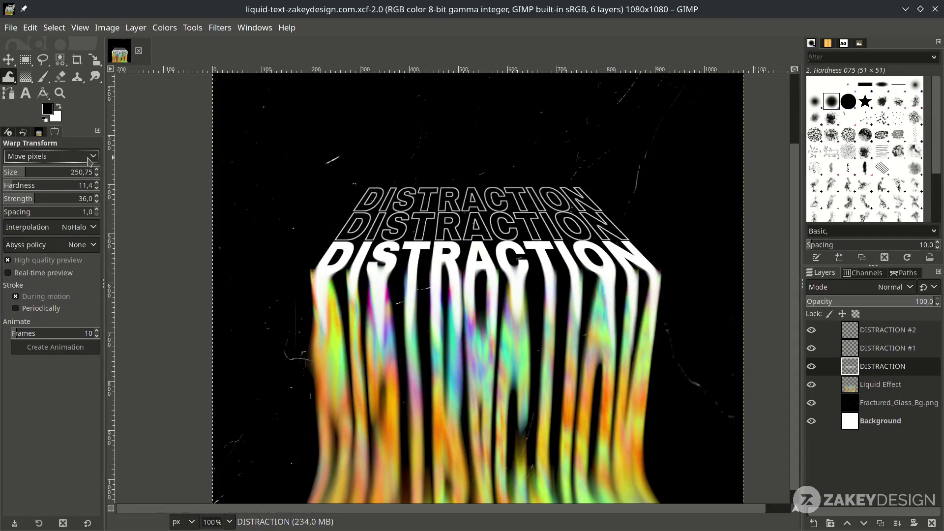
click(70, 158)
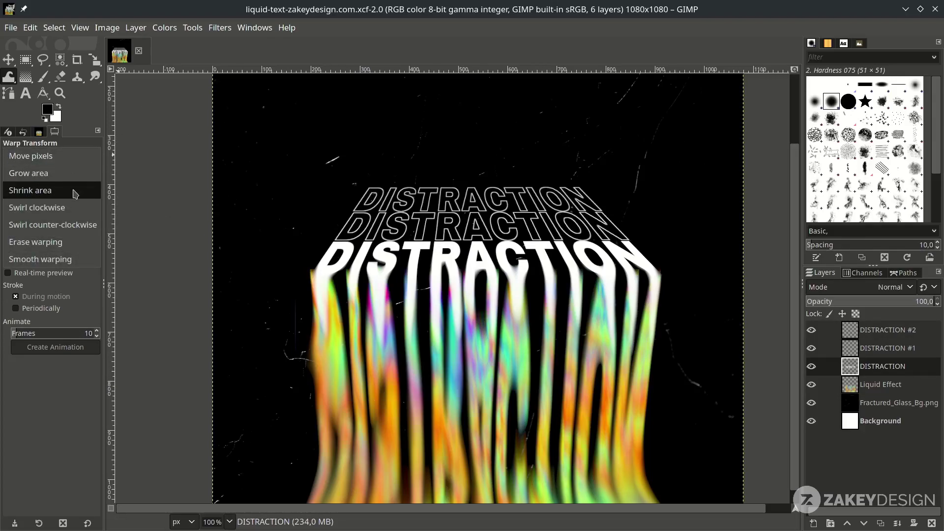
click(66, 158)
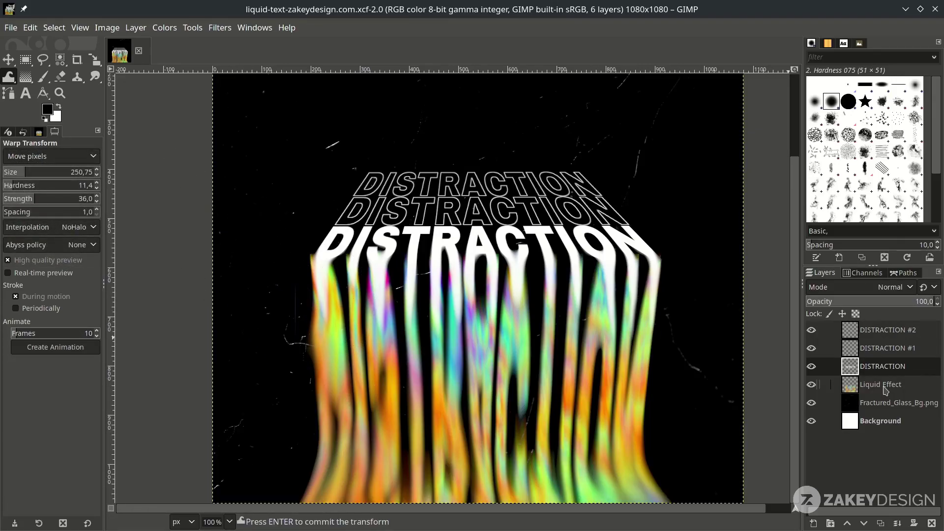
click(884, 387)
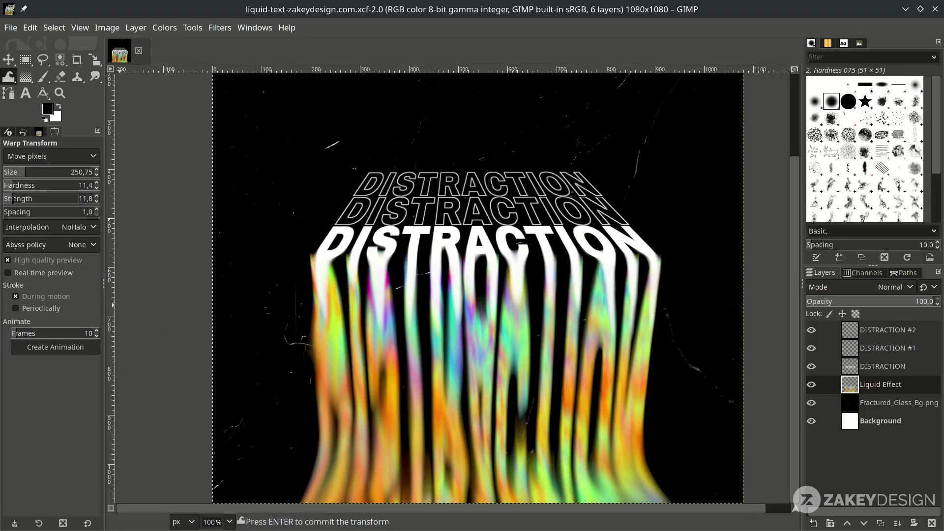
mouse_move(702, 341)
mouse_down()
mouse_move(651, 343)
mouse_move(610, 384)
mouse_move(680, 337)
mouse_move(593, 412)
mouse_up()
mouse_move(638, 331)
mouse_down()
mouse_move(586, 340)
mouse_move(635, 345)
mouse_move(633, 329)
mouse_move(666, 326)
mouse_move(650, 343)
mouse_move(638, 330)
mouse_move(658, 341)
mouse_up()
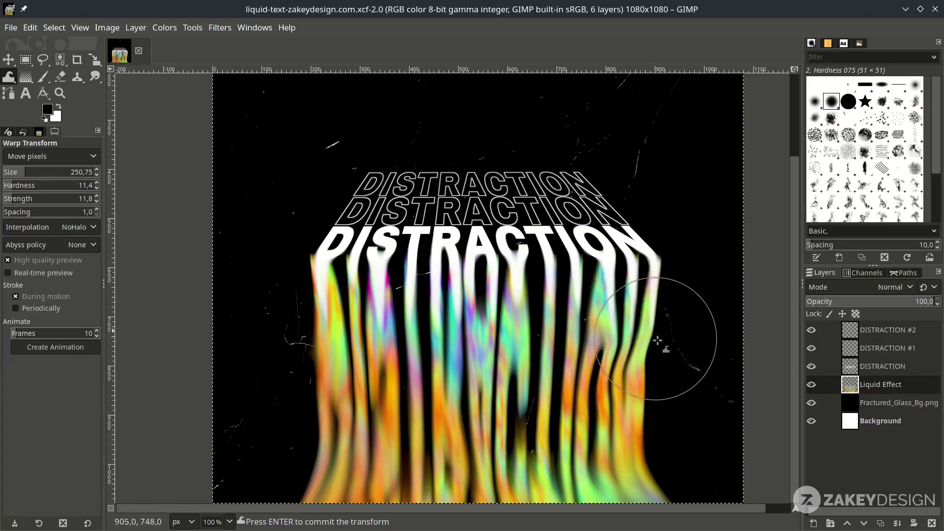
- Make the drips wavy across their full width with Warp Transform in Swirl clockwise mode
click(67, 157)
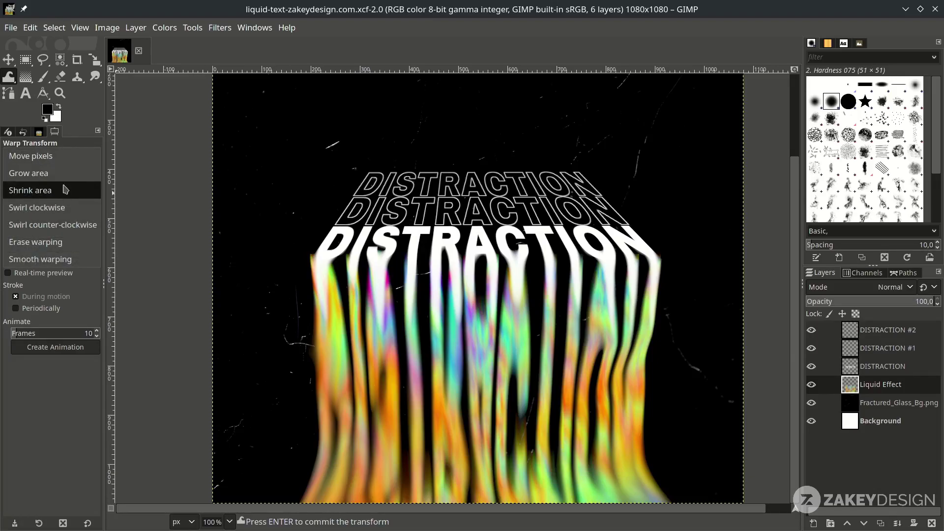
click(63, 207)
drag(322, 369, 647, 385)
scroll(626, 390, down, 1)
- Pinch the drips below the letters with Warp Transform in Shrink area mode
click(63, 156)
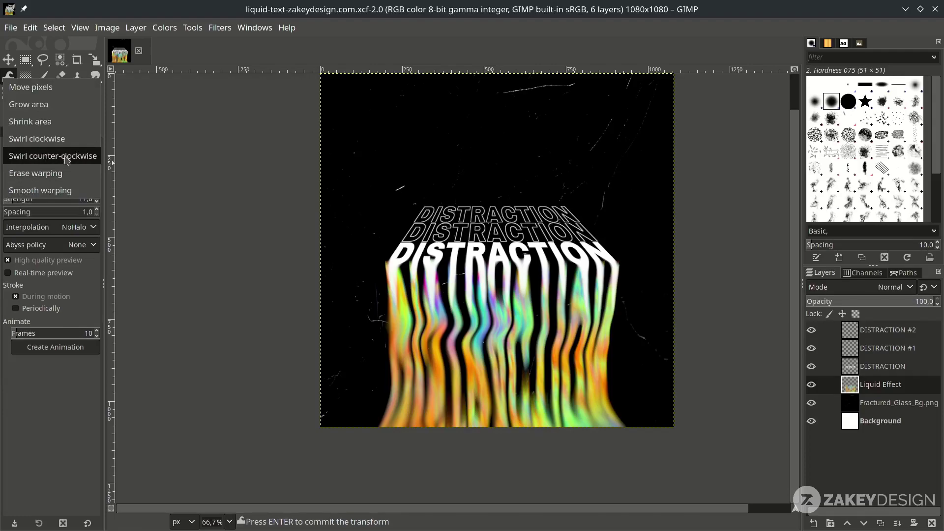
click(44, 104)
click(54, 157)
click(49, 174)
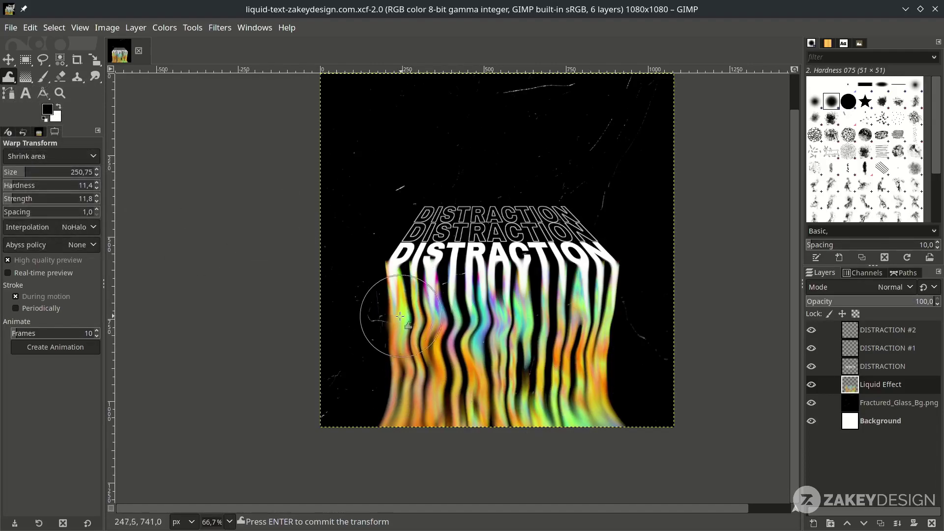
drag(398, 316, 565, 347)
- Soften the distortion of the drips with Smooth warping, and push their middle section around in Move pixels mode
click(54, 156)
click(50, 225)
drag(394, 344, 617, 379)
click(64, 157)
click(50, 50)
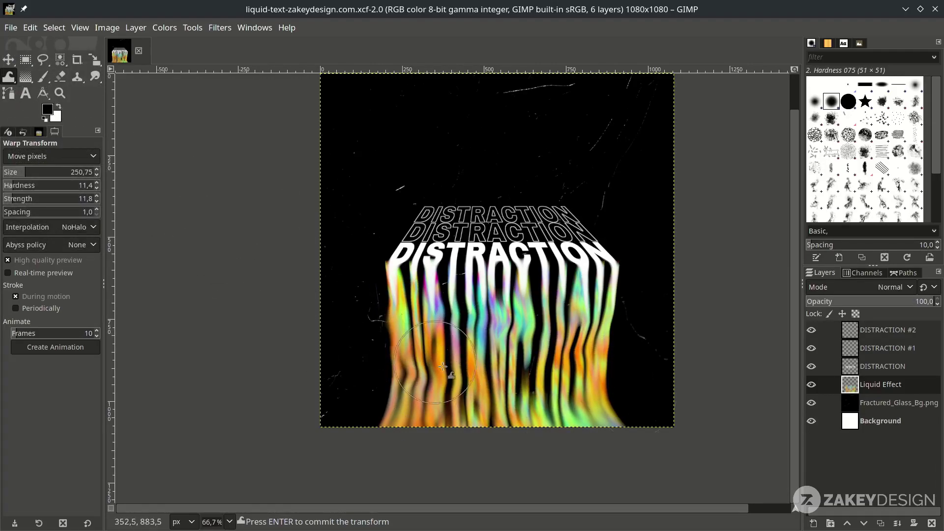
drag(436, 362, 565, 367)
- Raise the warp strength to 24.1 and swirl the middle section of the drips clockwise
click(63, 156)
click(40, 210)
click(27, 199)
drag(418, 359, 536, 359)
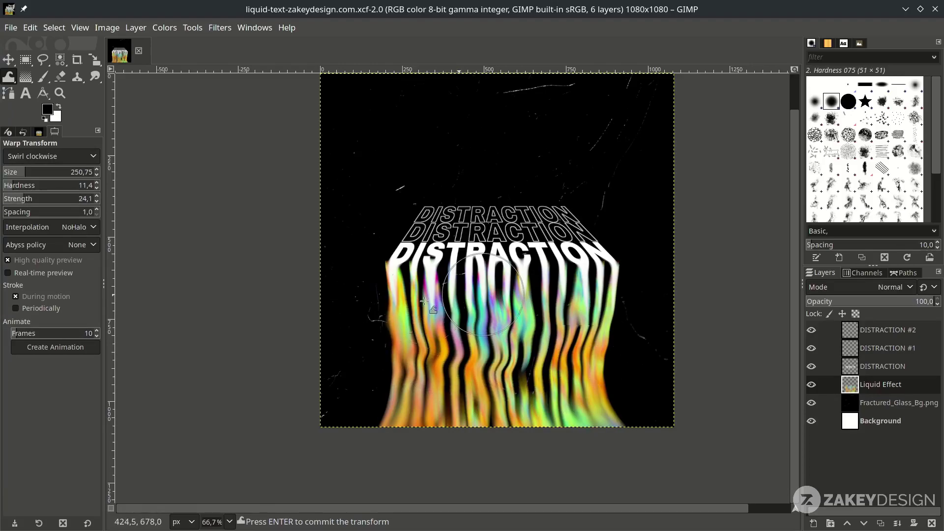
- Push the central drips into more irregular curves with Warp Transform in Move pixels mode
click(19, 172)
click(64, 157)
click(39, 88)
drag(436, 329, 526, 374)
- Refine the drips with the Shrink area and Grow area modes at warp size 272.47, and commit the warp
click(27, 172)
key(shift+j)
click(49, 156)
click(49, 190)
click(49, 156)
click(49, 137)
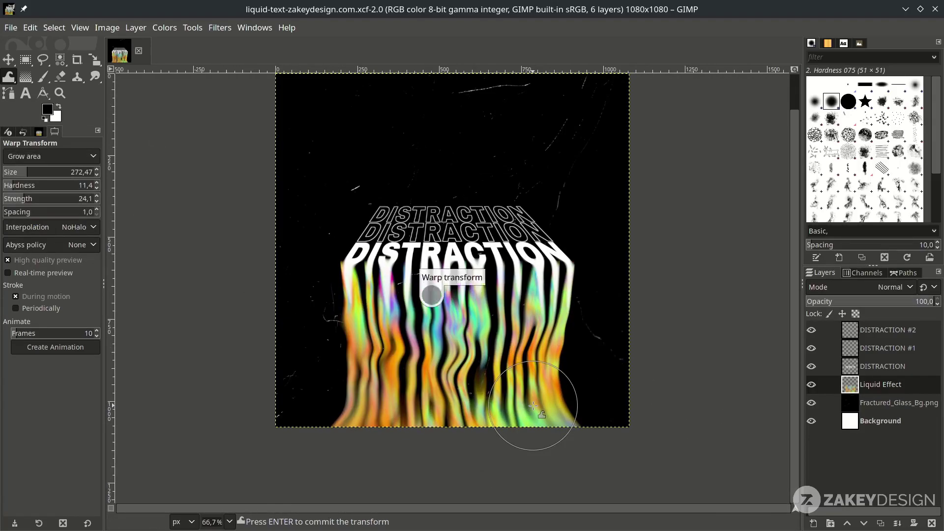
key(Return)
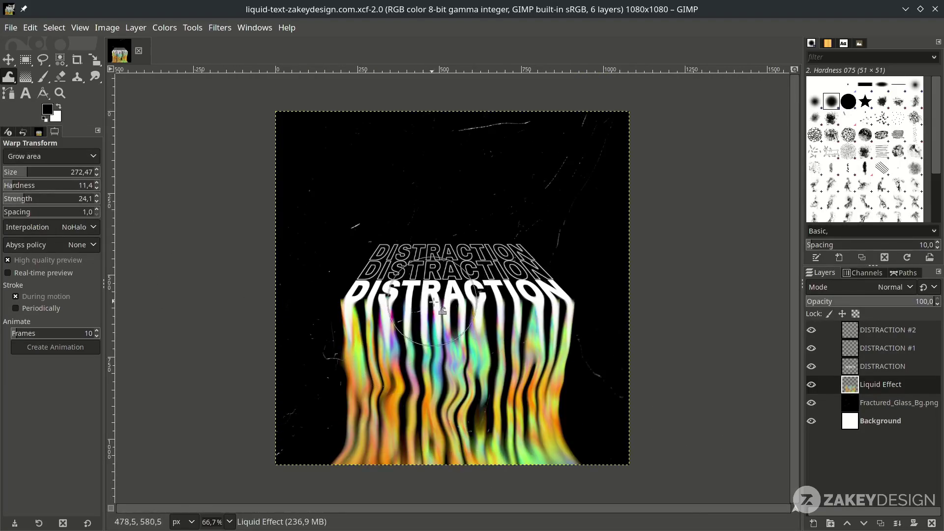
- Erase the stray coloured edges around the letter bases on the Liquid Effect layer with the Eraser at size 63
scroll(359, 321, up, 2)
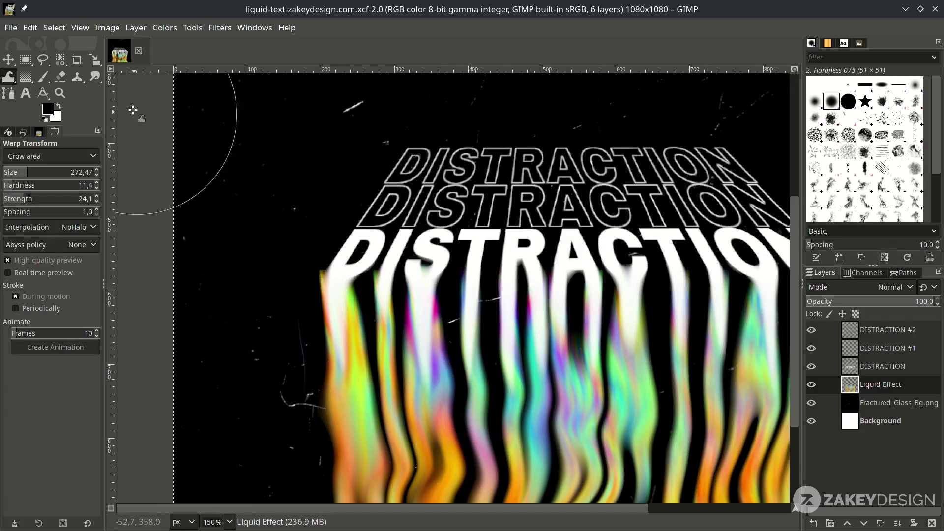
click(60, 78)
scroll(307, 298, up, 1)
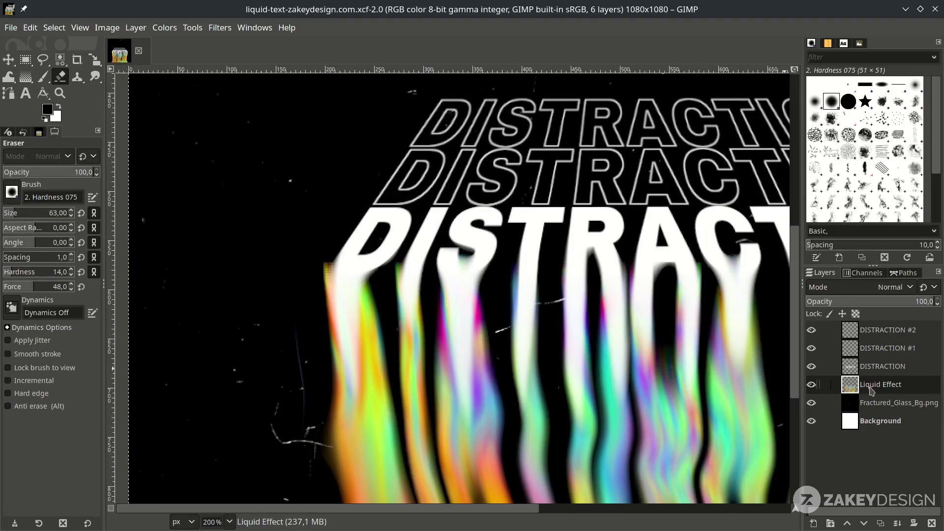
mouse_move(324, 251)
mouse_down()
mouse_move(318, 272)
mouse_move(439, 288)
mouse_up()
scroll(439, 287, down, 2)
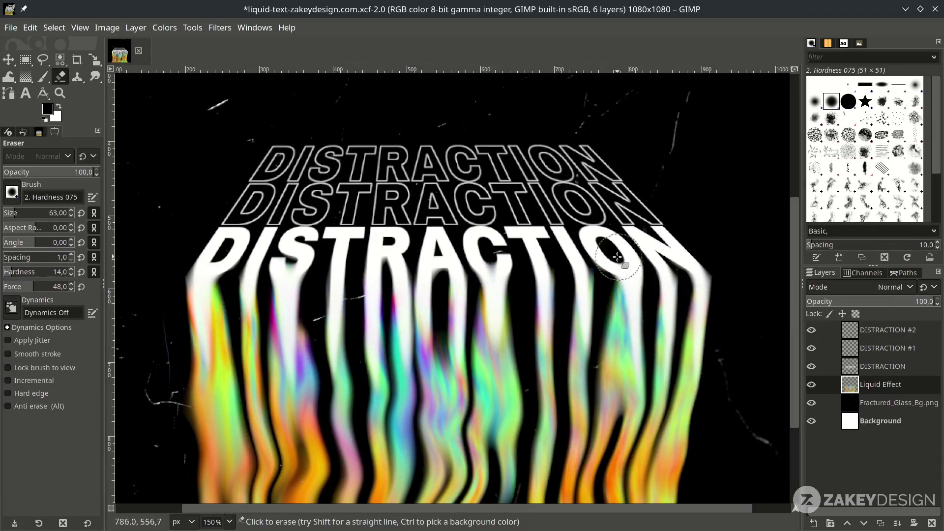
scroll(632, 295, up, 2)
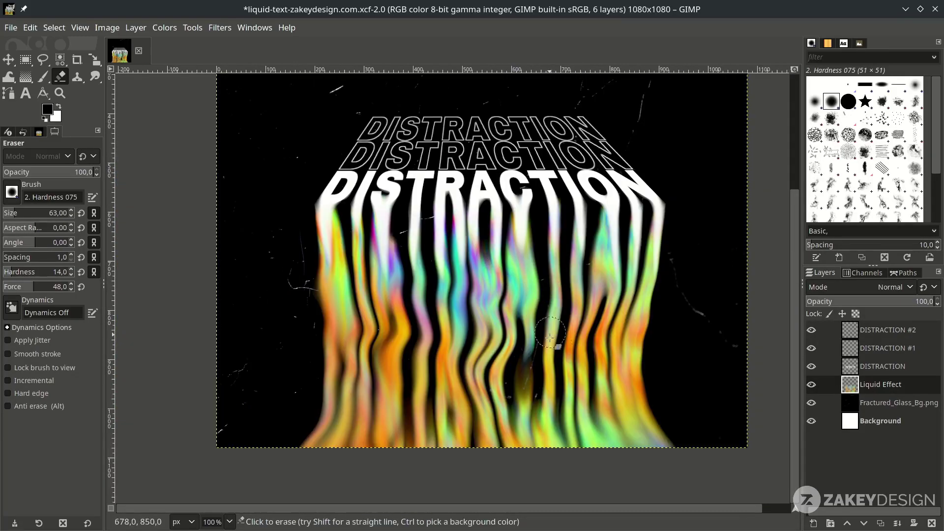
- Erase the rough outer edges at the bases of the first and last letters on the DISTRACTION layer
scroll(222, 265, up, 3)
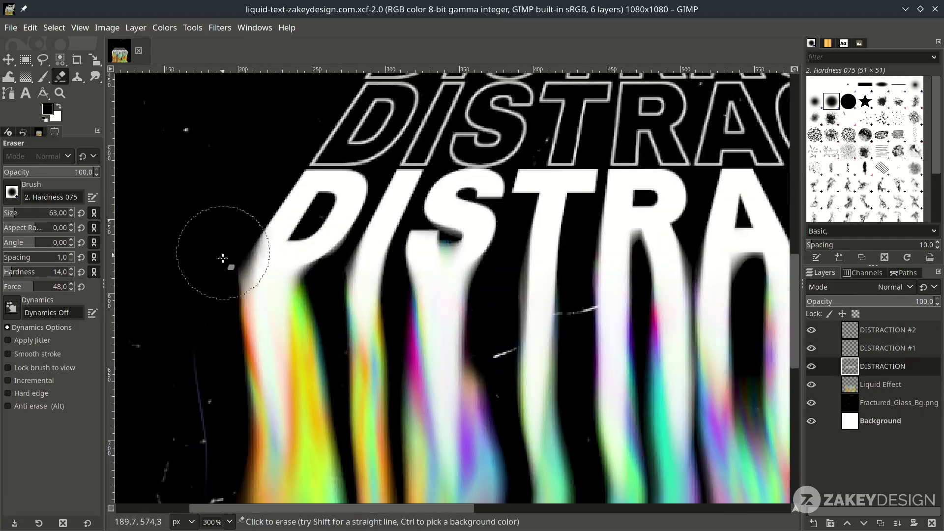
click(217, 289)
scroll(217, 288, down, 4)
scroll(615, 291, up, 4)
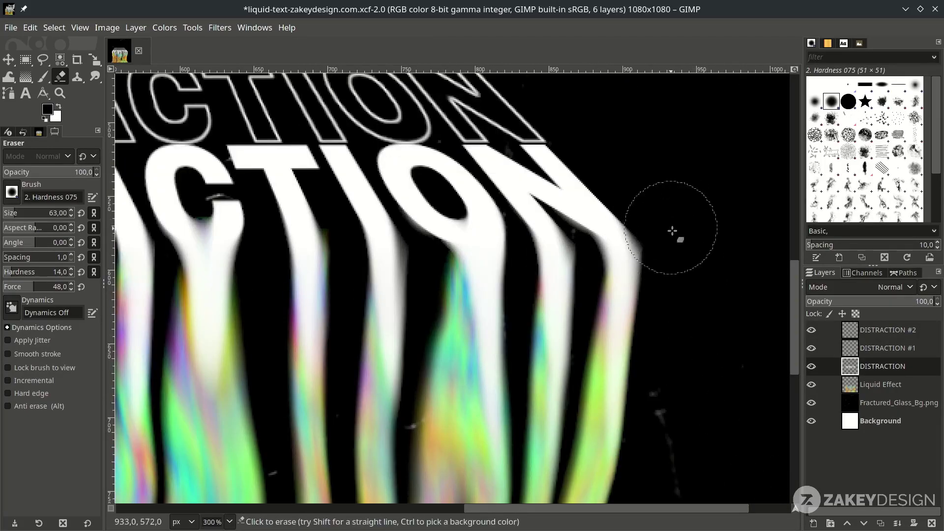
scroll(676, 295, down, 4)
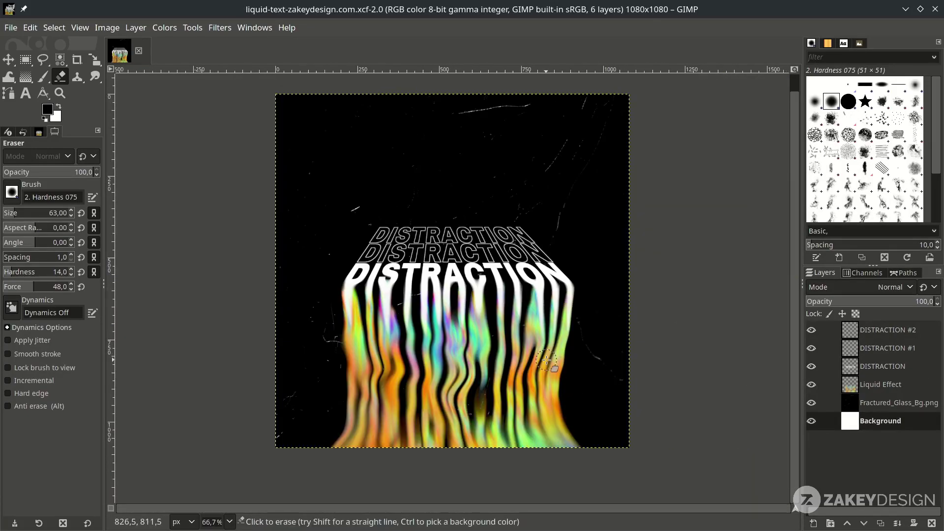
- Recolour the Liquid Effect layer with Hue-Saturation, setting the saturation to 100 and the hue to -152.4
click(874, 387)
click(164, 27)
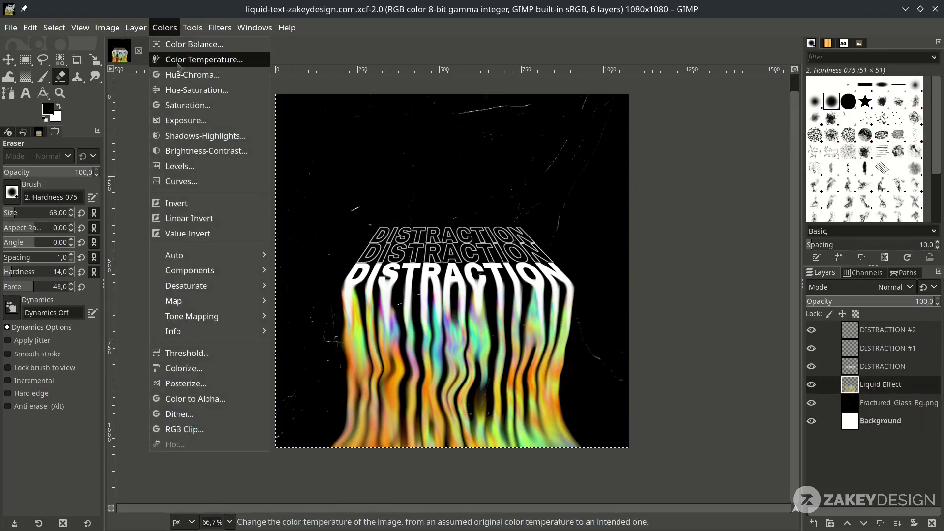
click(187, 90)
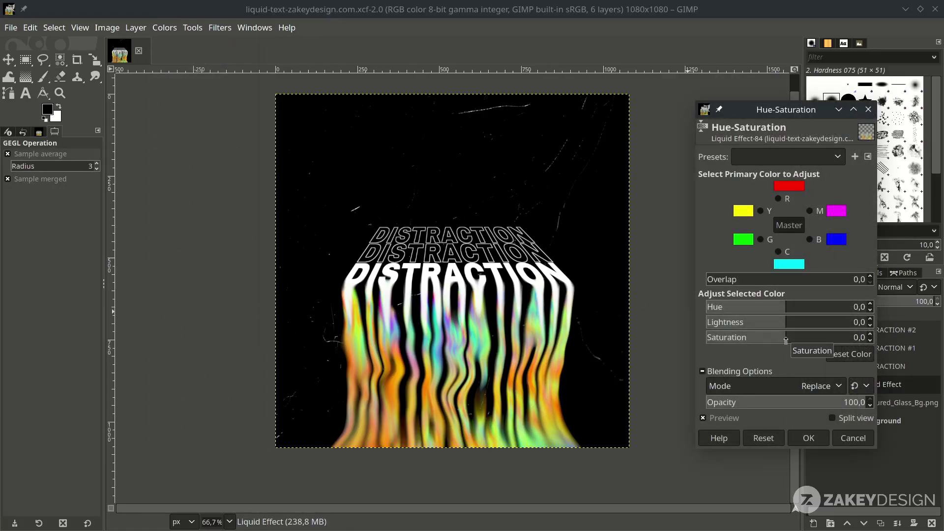
drag(786, 340, 887, 346)
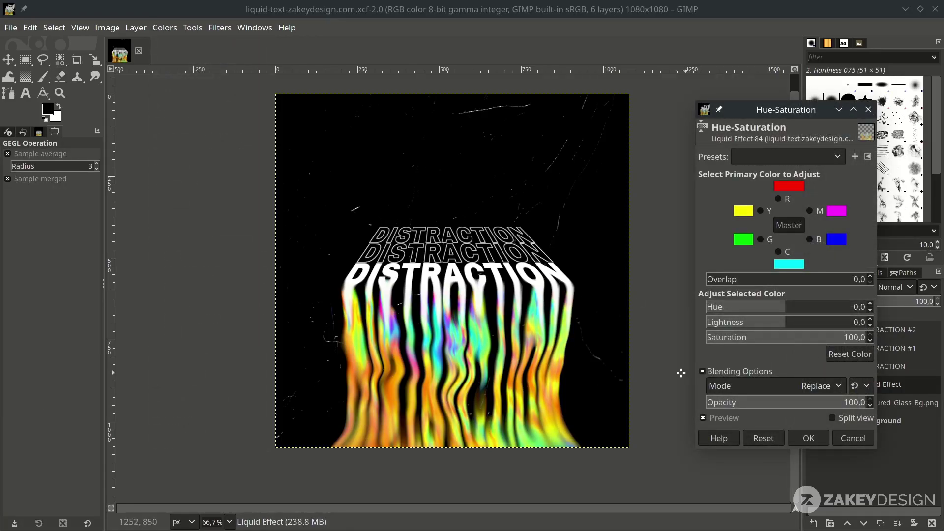
drag(779, 311, 712, 308)
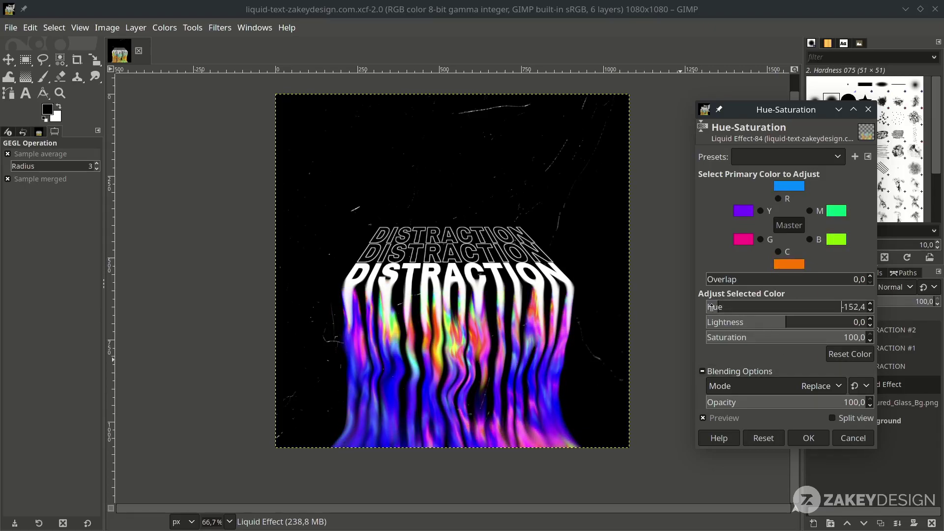
click(809, 438)
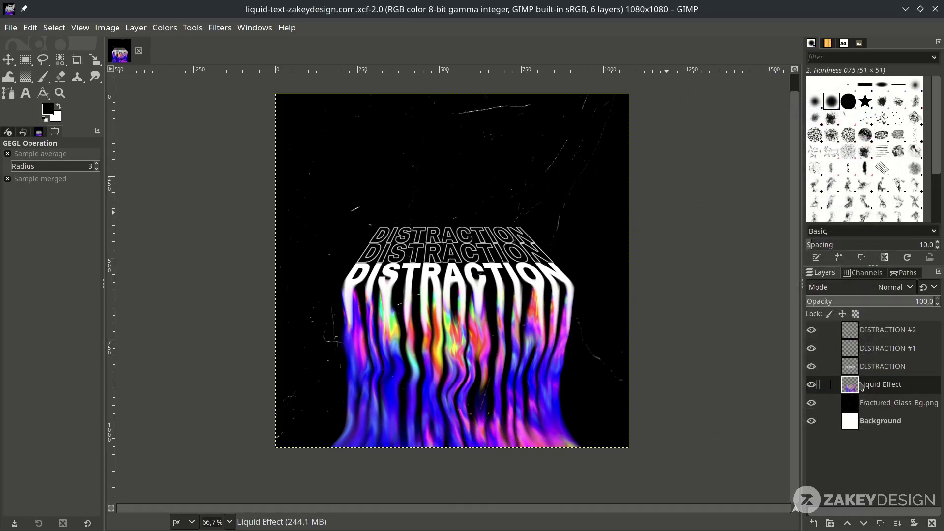
- Warm the Liquid Effect layer with Color Temperature, setting the original temperature to about 2939, and save the image
click(158, 29)
click(188, 60)
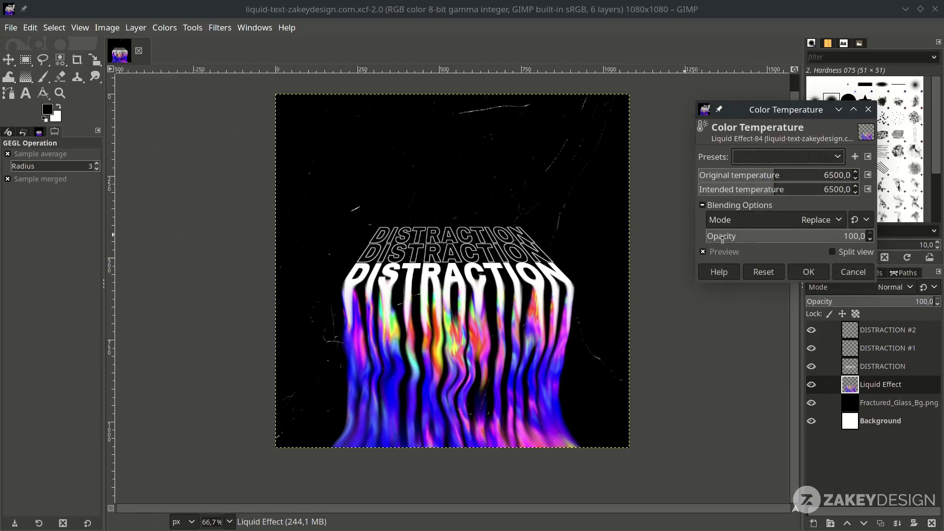
drag(764, 183, 749, 180)
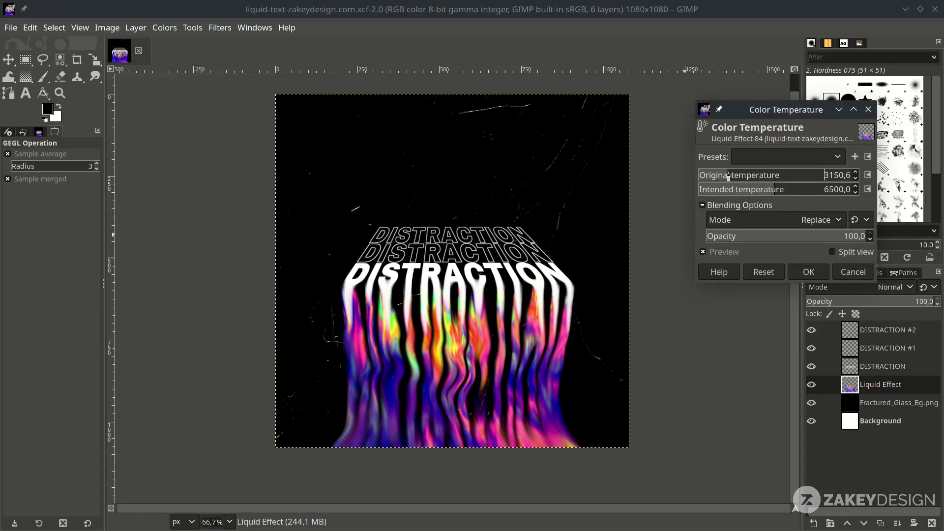
drag(724, 176, 726, 176)
click(809, 272)
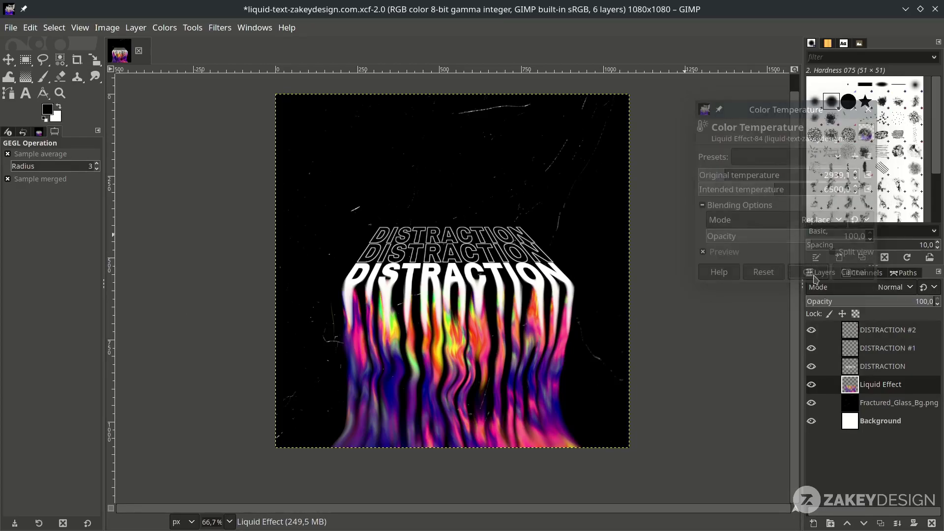
key(ctrl+s)
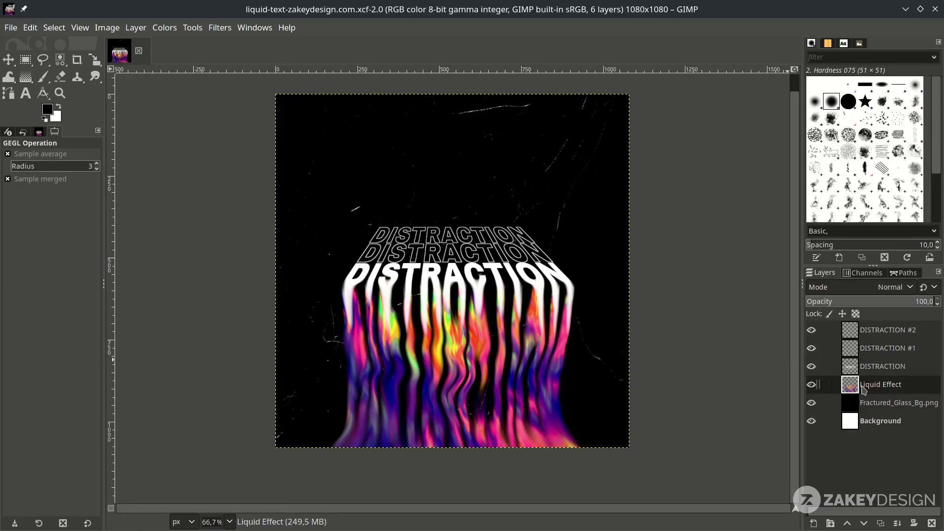
- Duplicate the Liquid Effect layer
click(881, 524)
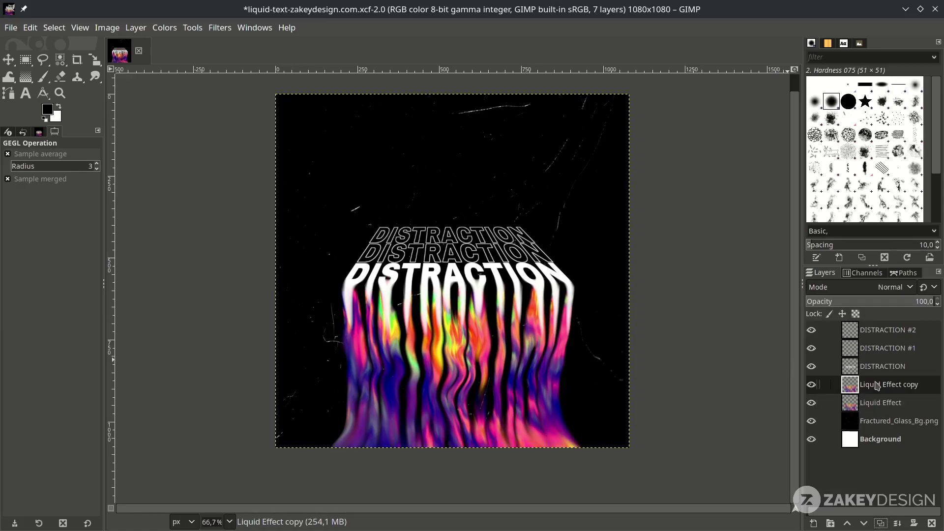
- Set the blend mode of the Liquid Effect copy layer to Hard light
click(900, 292)
scroll(881, 369, down, 3)
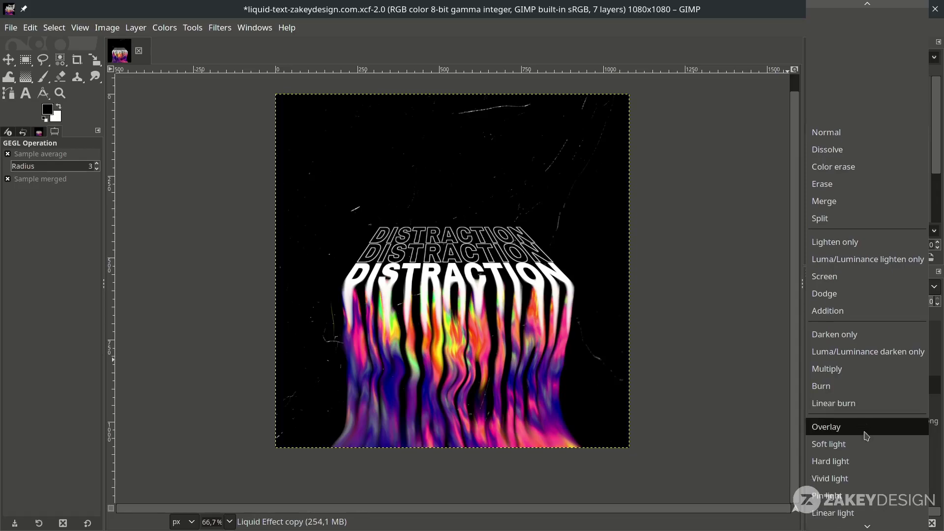
scroll(862, 442, down, 1)
click(857, 452)
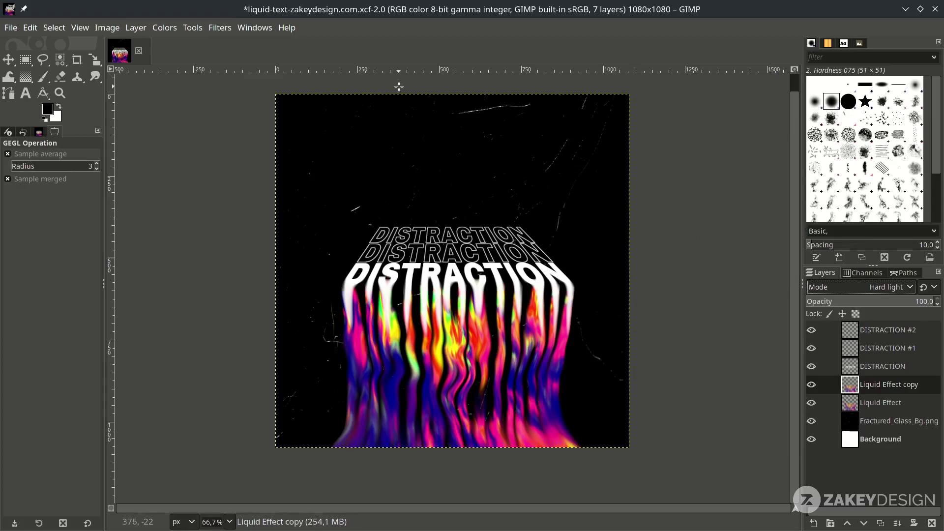
- Apply a Gaussian Blur with a size of 12.22 in X and Y to the Liquid Effect copy layer
click(220, 27)
mouse_move(256, 115)
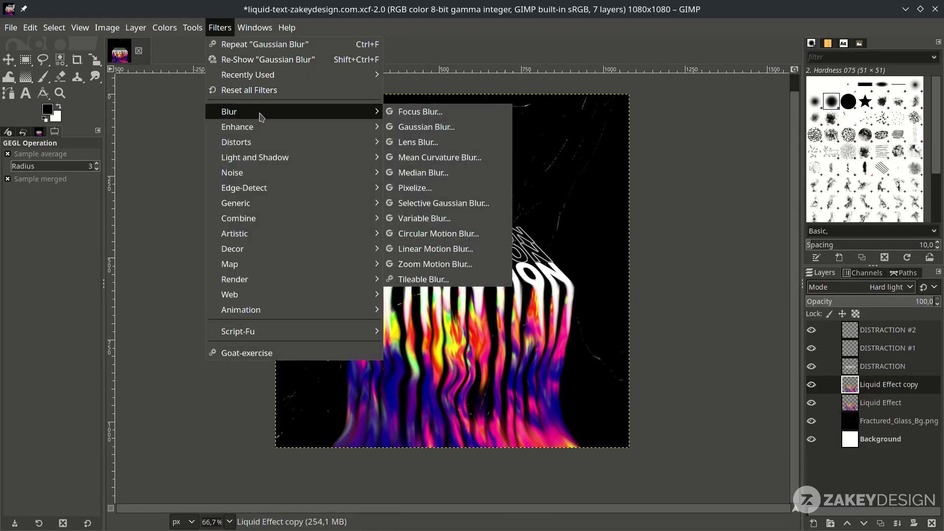
click(449, 127)
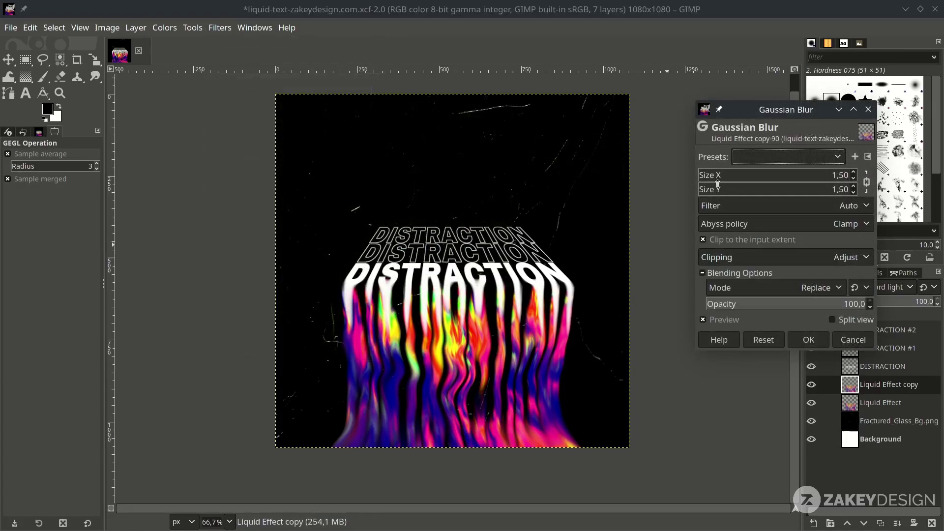
mouse_move(714, 177)
mouse_down()
mouse_move(746, 187)
mouse_move(718, 188)
mouse_move(720, 177)
mouse_up()
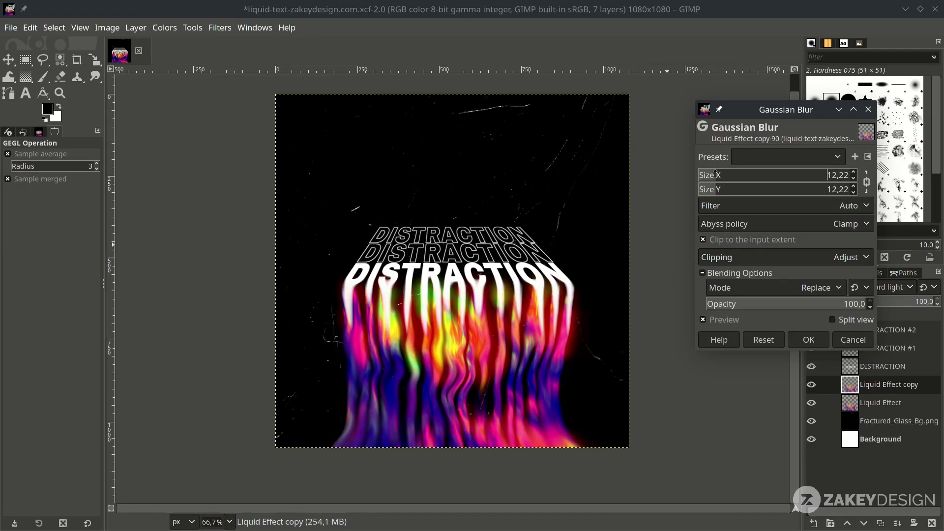
click(818, 344)
- Place the Liquid Effect copy layer beneath Liquid Effect, lower its opacity, and save the image
drag(874, 391, 885, 409)
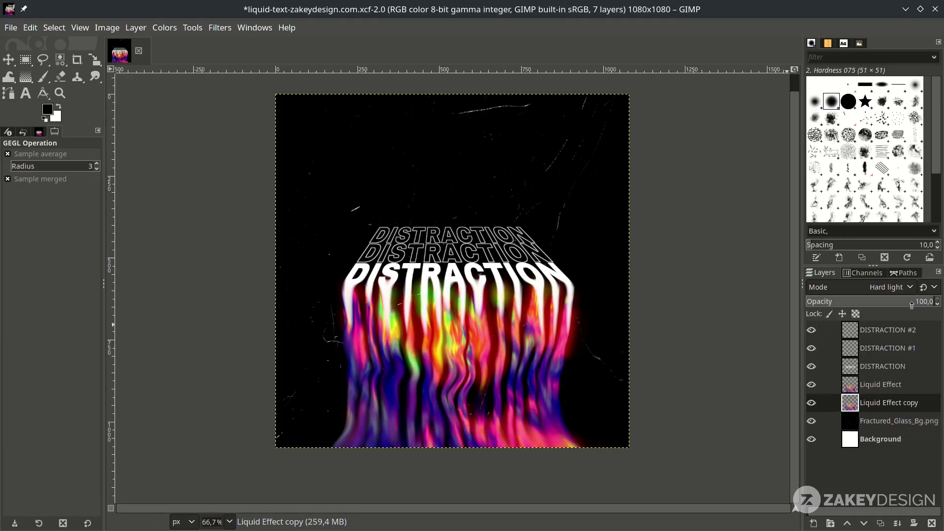
drag(908, 305, 839, 303)
key(ctrl+s)
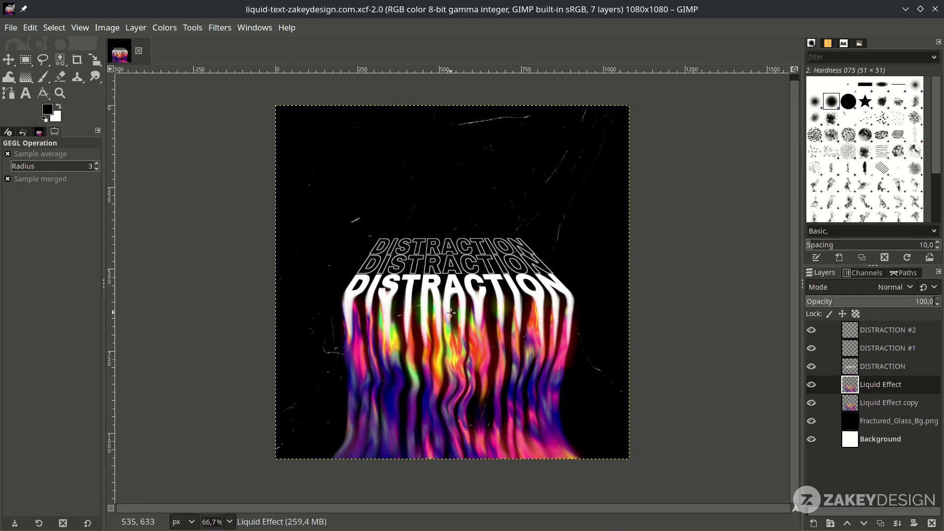
- Apply HSV Noise to the Liquid Effect layer with dulling 4, hue 56.84, saturation 0.380 and value 0.275
click(223, 30)
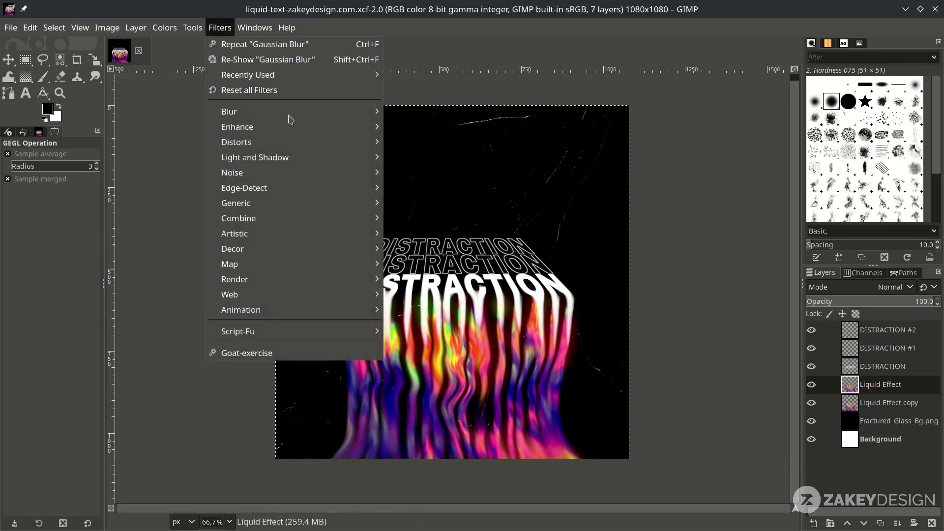
mouse_move(364, 173)
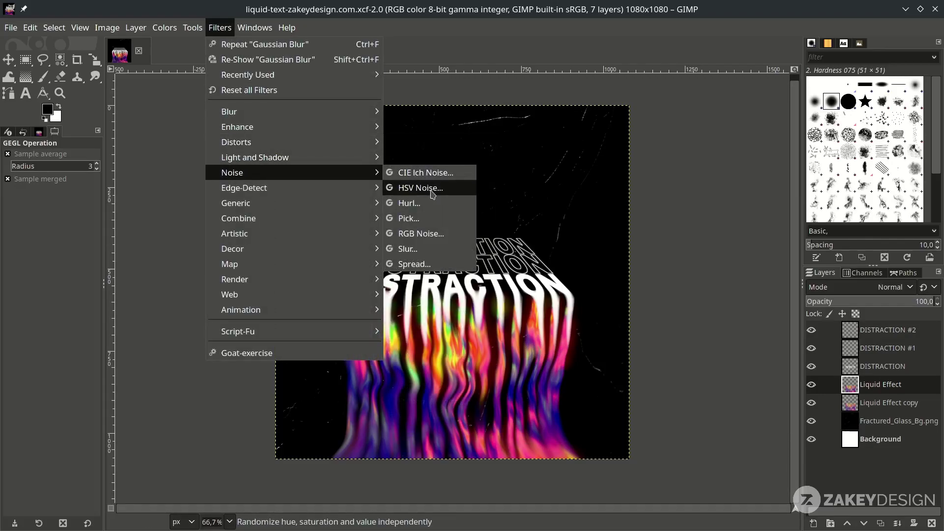
click(432, 194)
scroll(494, 323, up, 2)
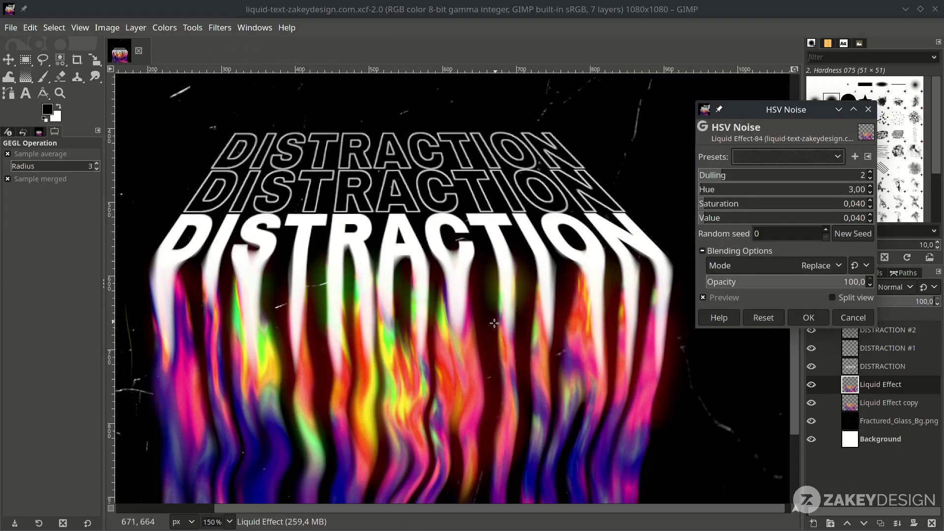
scroll(430, 302, up, 1)
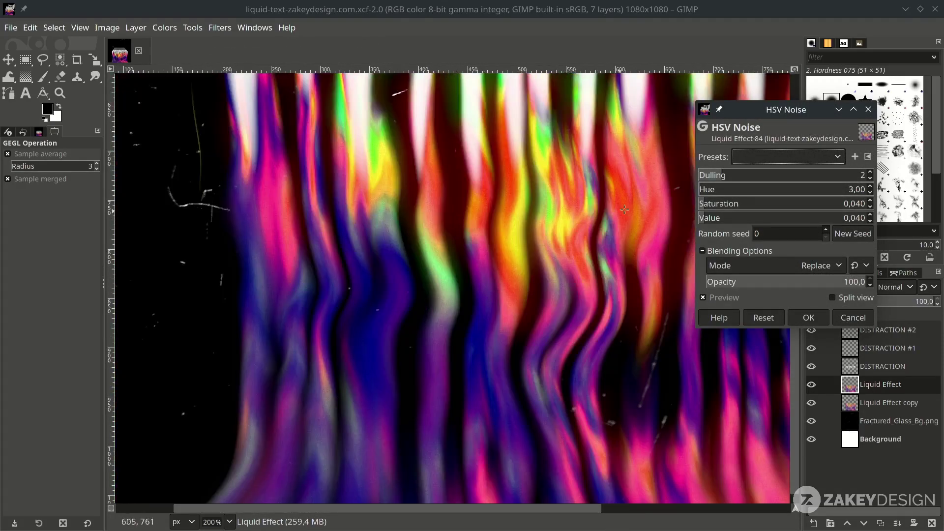
mouse_move(733, 178)
mouse_down()
mouse_move(751, 184)
mouse_move(740, 193)
mouse_up()
click(738, 192)
scroll(569, 252, down, 2)
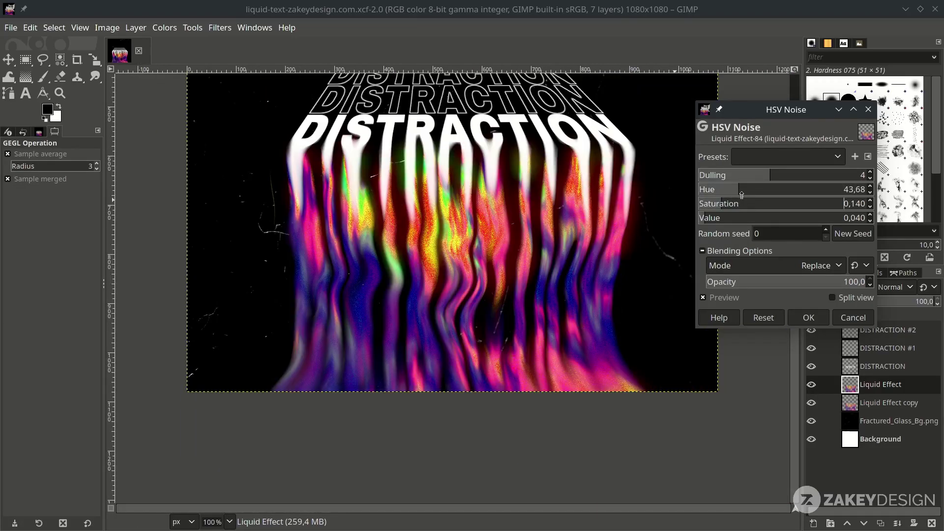
mouse_move(742, 207)
mouse_down()
mouse_move(824, 208)
mouse_move(723, 220)
mouse_move(747, 221)
mouse_up()
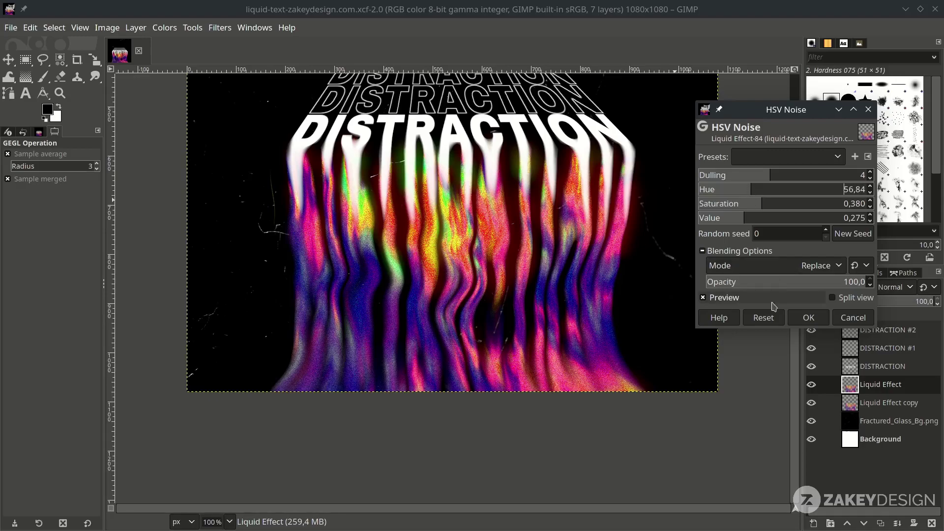
scroll(541, 360, down, 1)
scroll(555, 360, up, 1)
click(819, 324)
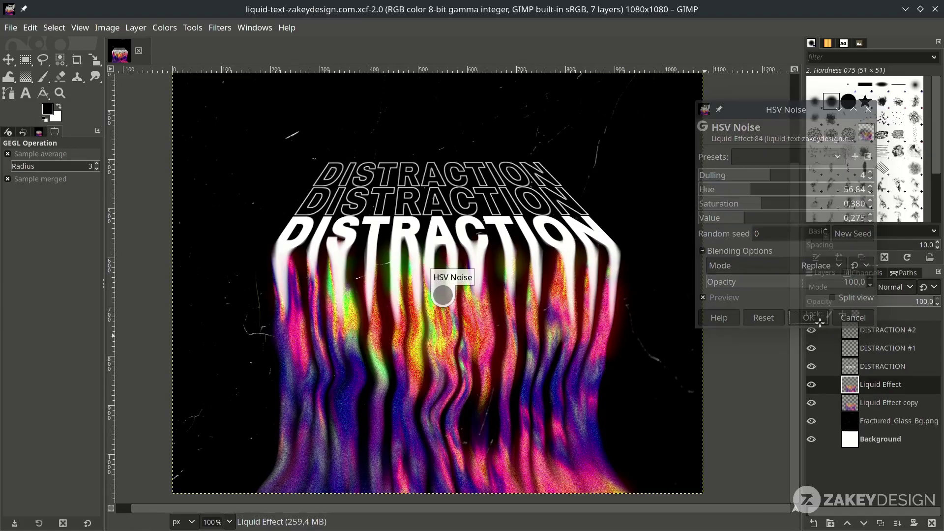
- Add HSV Noise to the DISTRACTION layer
click(867, 374)
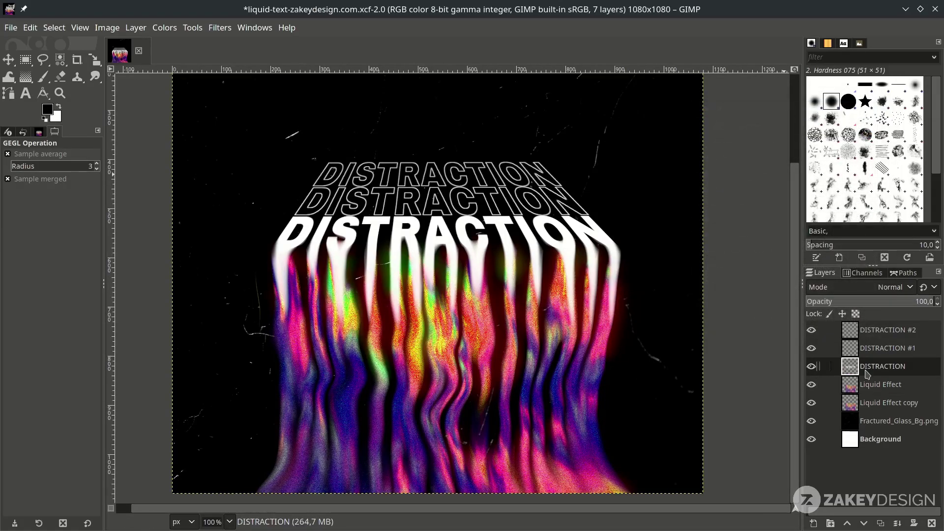
click(220, 27)
mouse_move(265, 173)
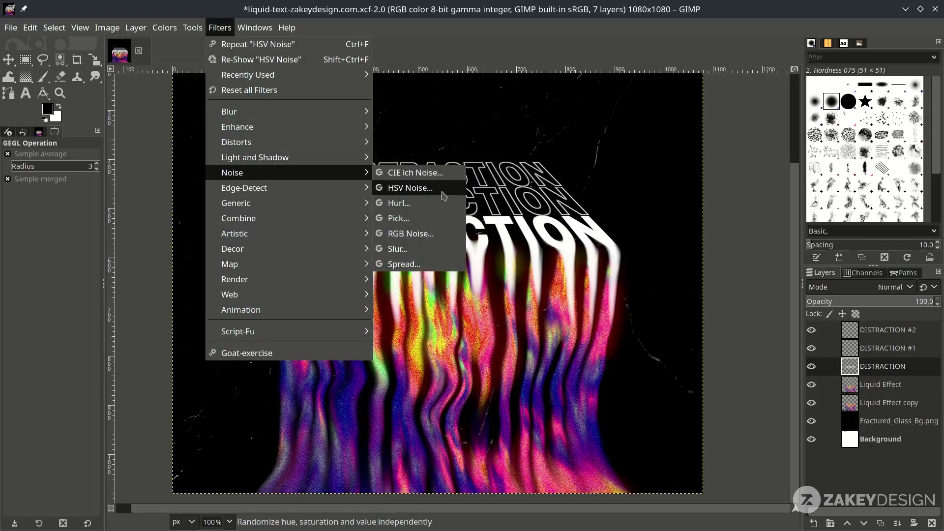
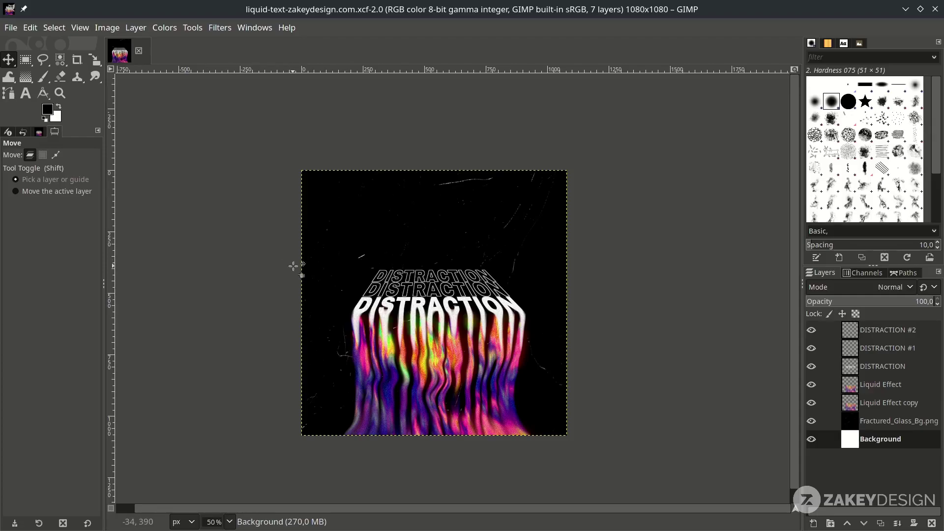
- Add the text "ZAKEYDESIGN" near the upper-left corner of the artwork and colour it white (ffffff)
key(t)
scroll(284, 223, up, 1)
click(276, 204)
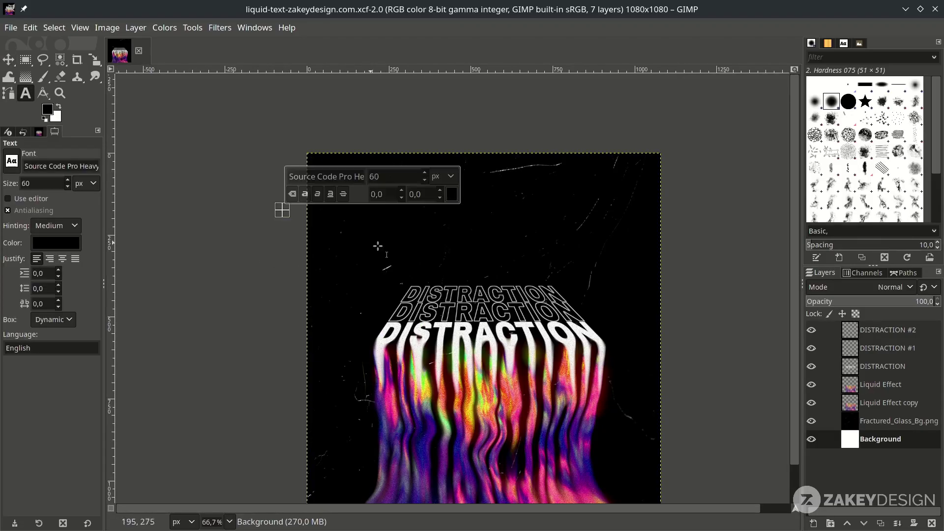
text(ZAKEYDESIGN)
key(ctrl+a)
click(451, 194)
drag(381, 172, 317, 91)
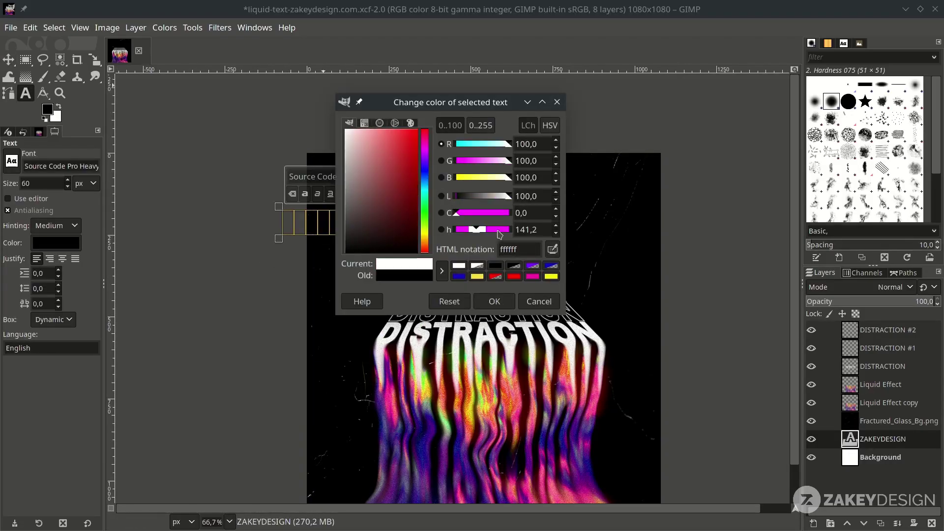
click(509, 304)
- Set the ZAKEYDESIGN text to Archivo Black at 24 px and bring its layer to the top of the stack
click(349, 172)
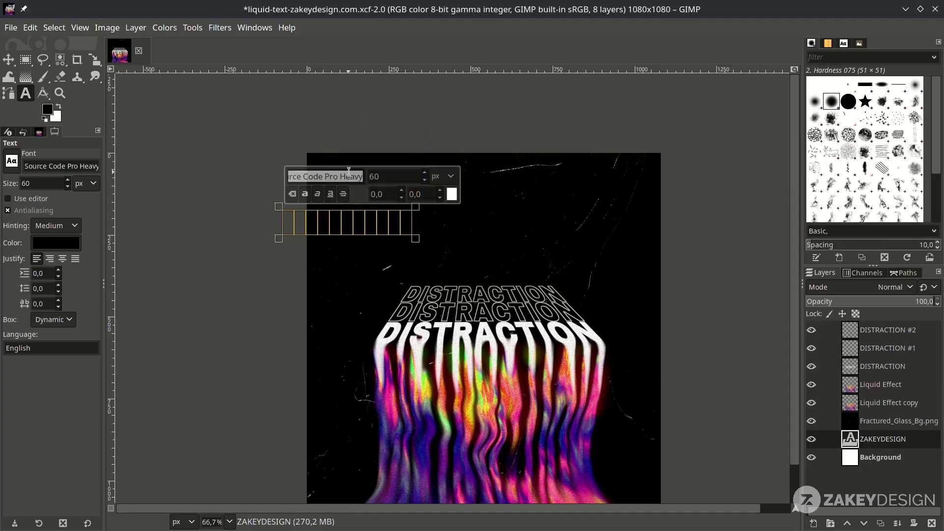
text(ar)
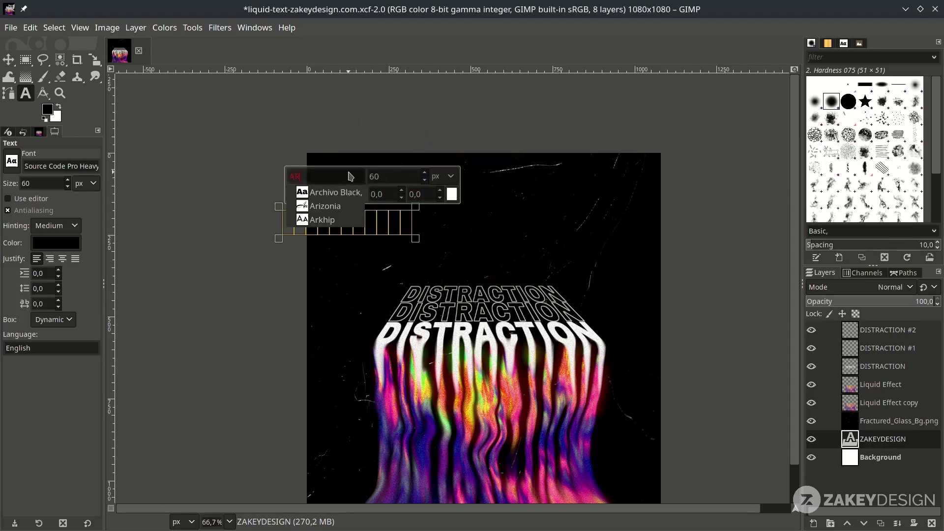
click(332, 192)
drag(900, 439, 900, 326)
double_click(407, 178)
text(24)
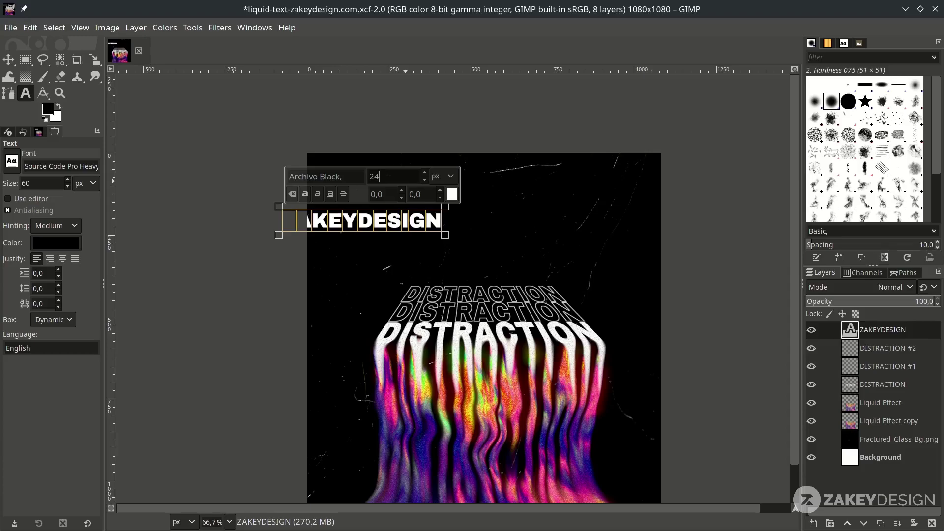
key(Return)
- Move the ZAKEYDESIGN text inside the artwork's upper-left corner, leaving a margin to the edges
click(8, 59)
scroll(314, 204, up, 1)
drag(350, 221, 430, 170)
key(minus)
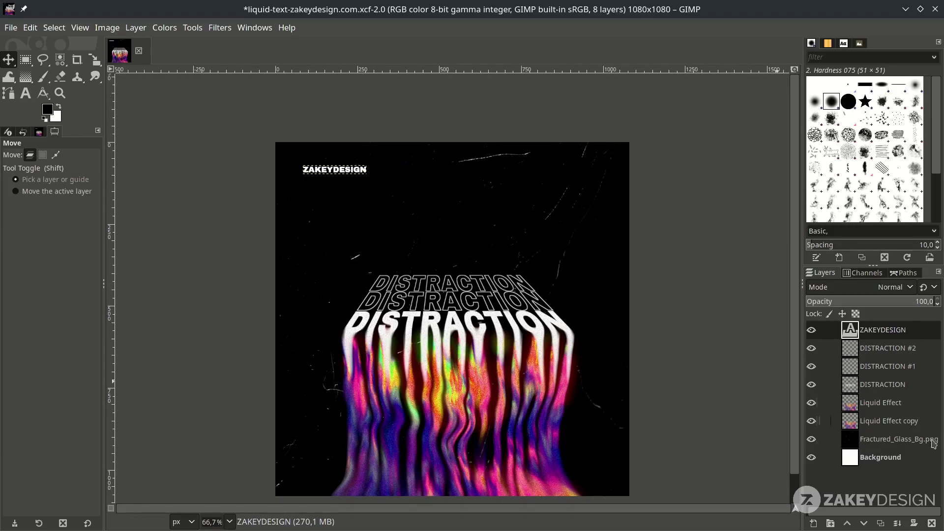
click(897, 455)
click(893, 339)
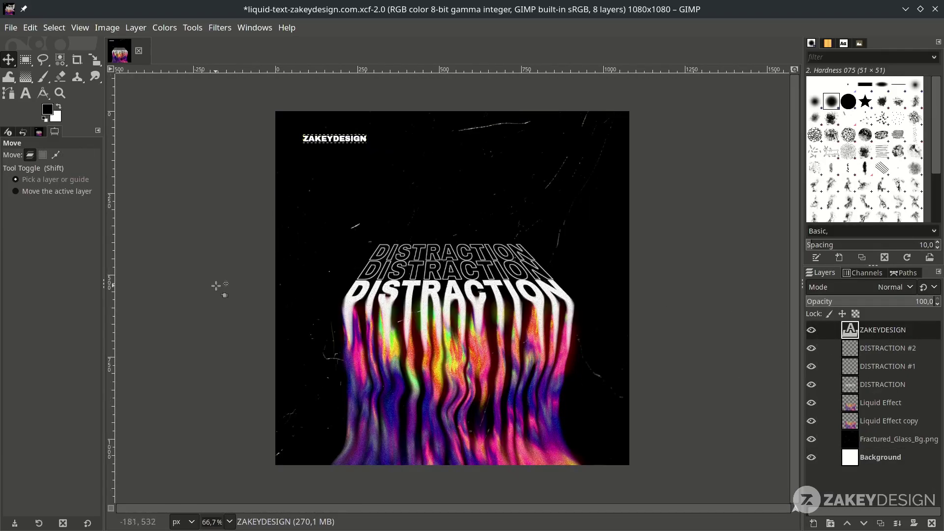
- Place vertical guides at the ZAKEYDESIGN text's left edge and the opposite right margin, plus a horizontal guide just below the text
drag(111, 266, 302, 298)
drag(114, 246, 603, 319)
drag(471, 67, 457, 151)
scroll(357, 143, up, 2)
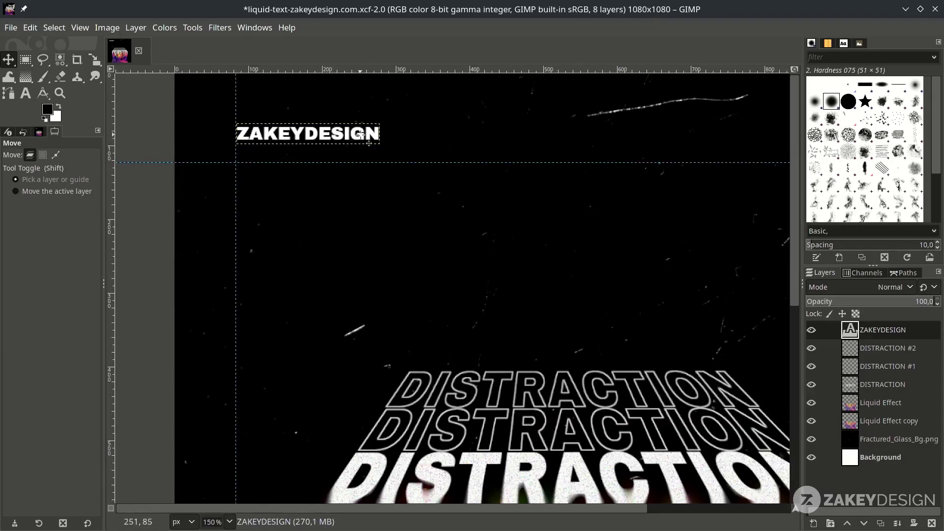
- Duplicate the ZAKEYDESIGN text directly below the original and change the copy to "Liquid Text Effect"
click(880, 525)
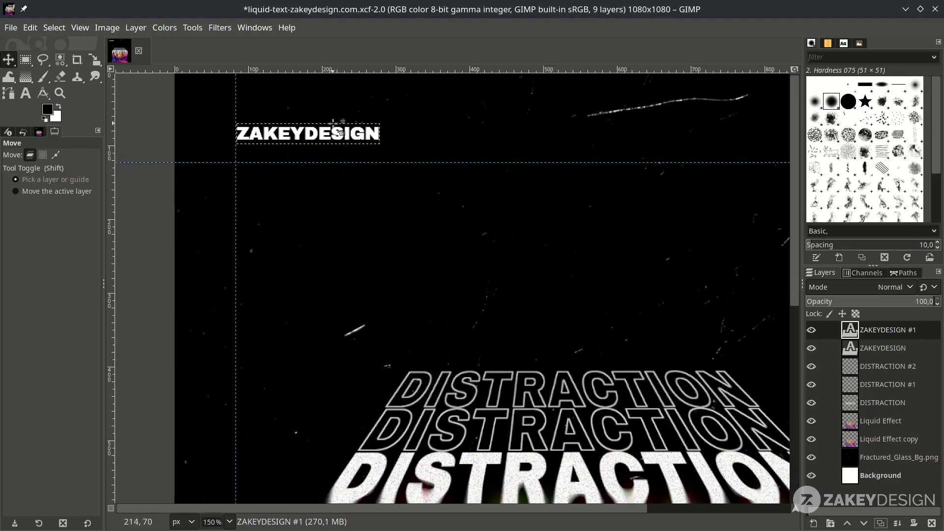
drag(362, 136, 348, 151)
key(r)
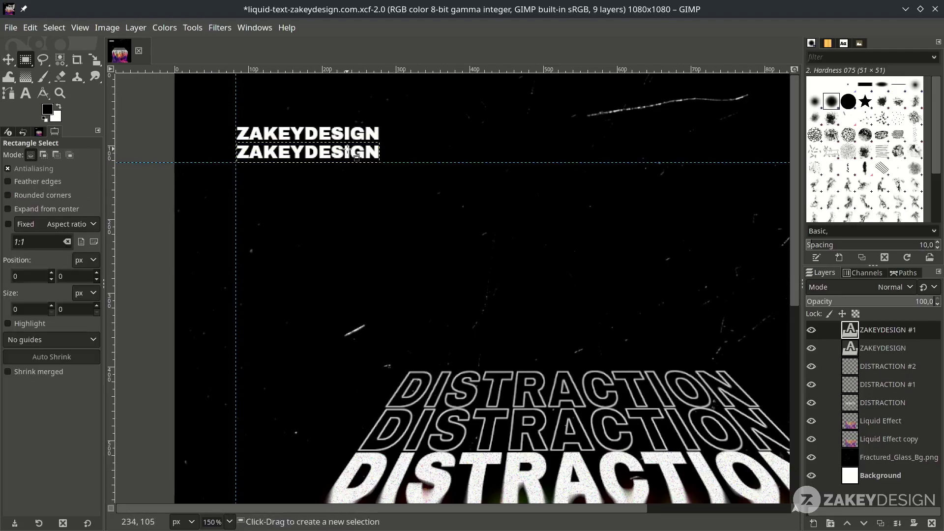
key(t)
click(354, 151)
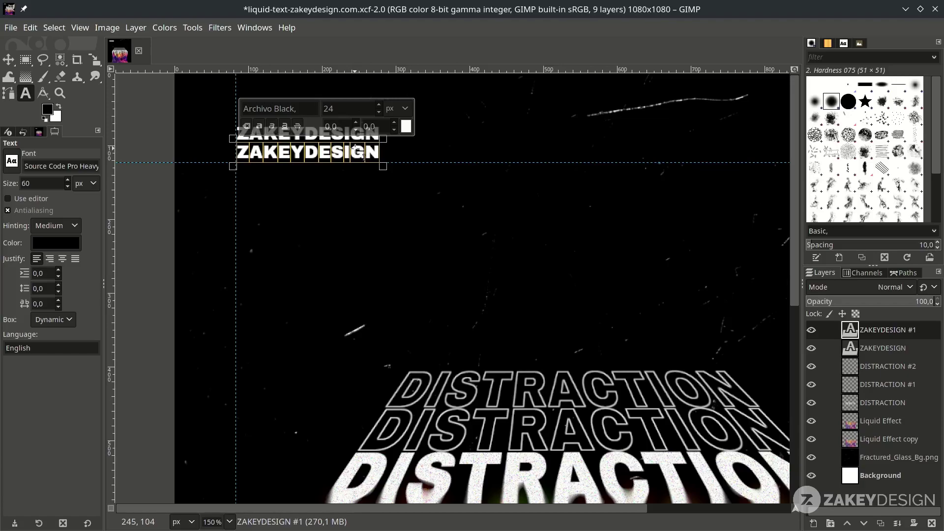
text(Liquid Text Effect)
- Reduce the "Liquid Text Effect" line to a font size of 16 px
key(ctrl+a)
click(380, 112)
click(380, 111)
click(380, 112)
click(379, 112)
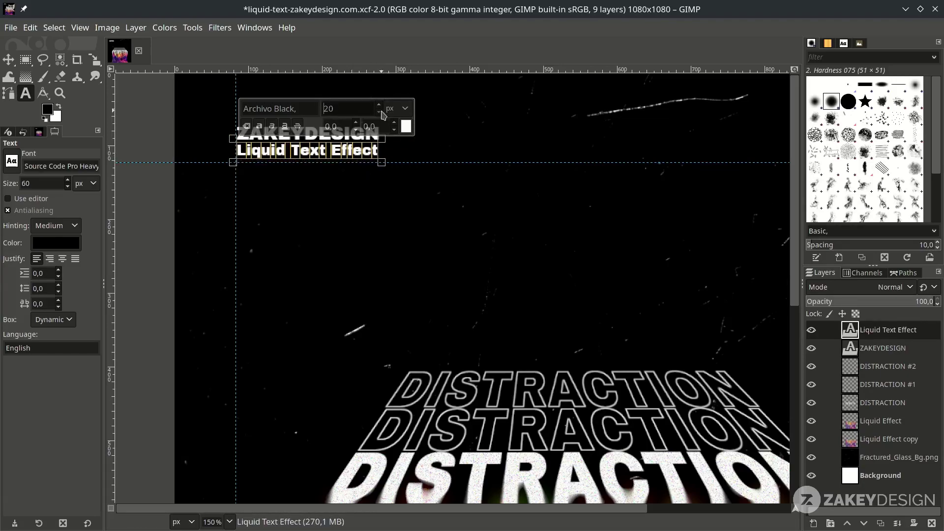
scroll(383, 113, down, 4)
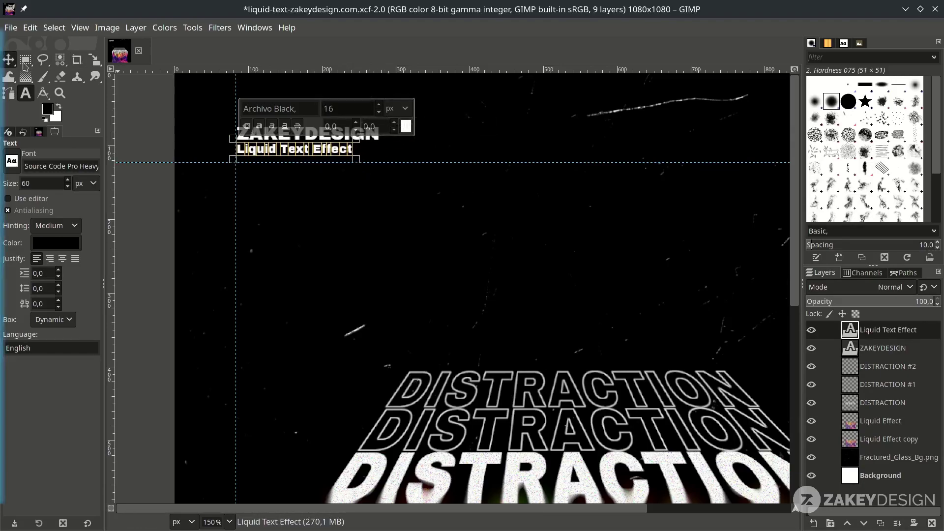
- Duplicate the ZAKEYDESIGN text, move the copy to the artwork's upper-right corner, and change it to "331"
click(8, 59)
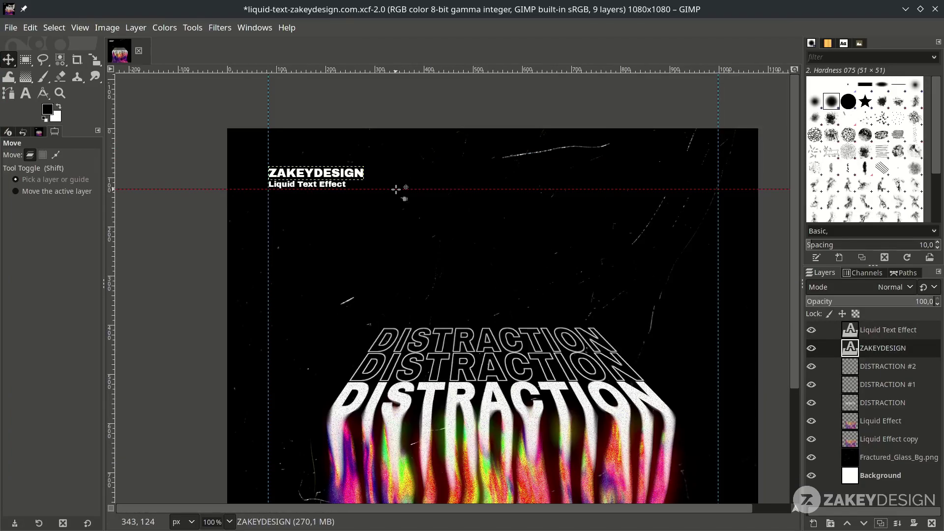
click(881, 523)
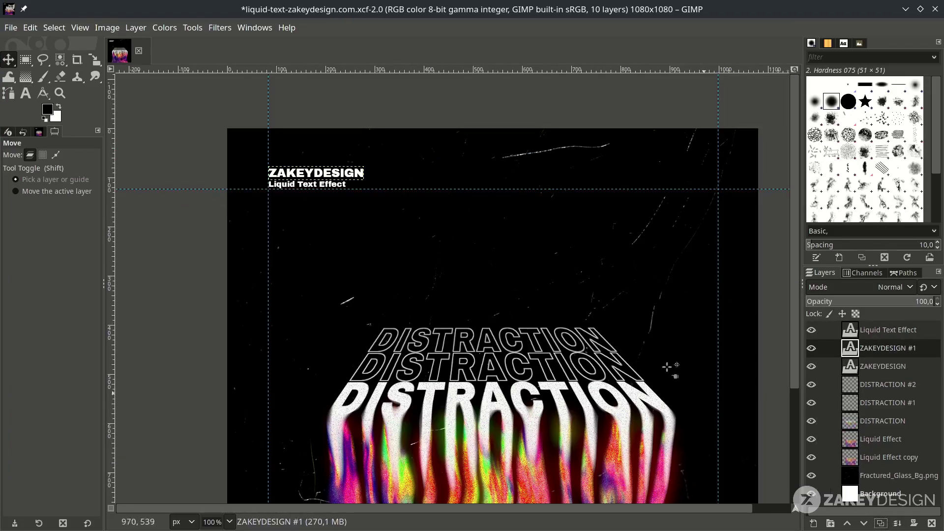
drag(366, 182, 706, 186)
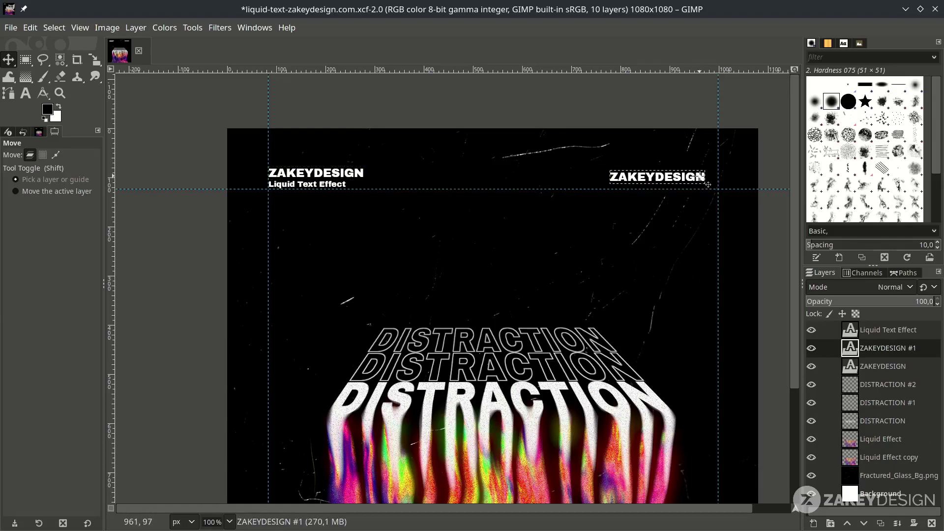
key(t)
click(692, 178)
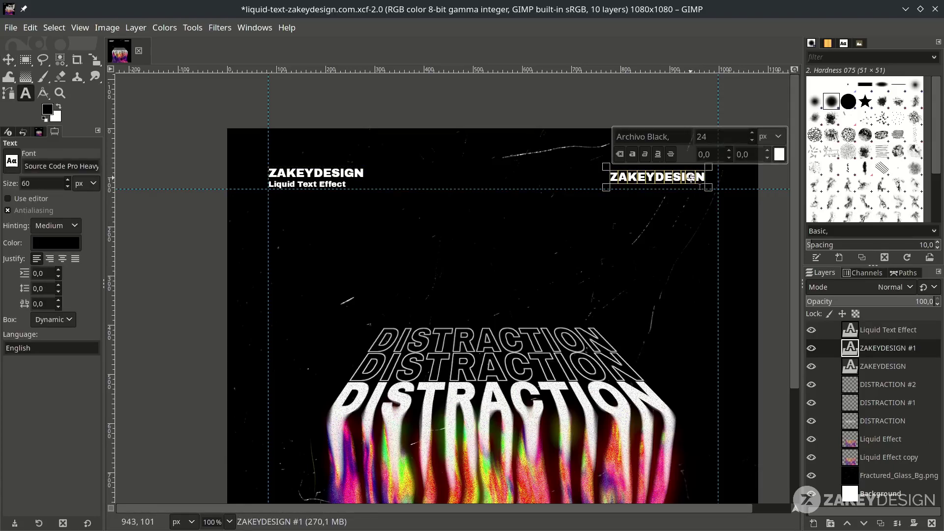
text(331)
key(ctrl+a)
- Set the 331 text to 50 px and align it with the right vertical guide, above the horizontal guide
drag(713, 137, 649, 116)
text(50)
key(Return)
click(8, 59)
drag(638, 179, 698, 173)
scroll(700, 177, up, 3)
scroll(700, 150, down, 4)
- Duplicate the ZAKEYDESIGN text and move the copy to the empty area below the "Liquid Text Effect" line
click(691, 253)
scroll(566, 188, up, 1)
click(408, 141)
key(t)
click(371, 118)
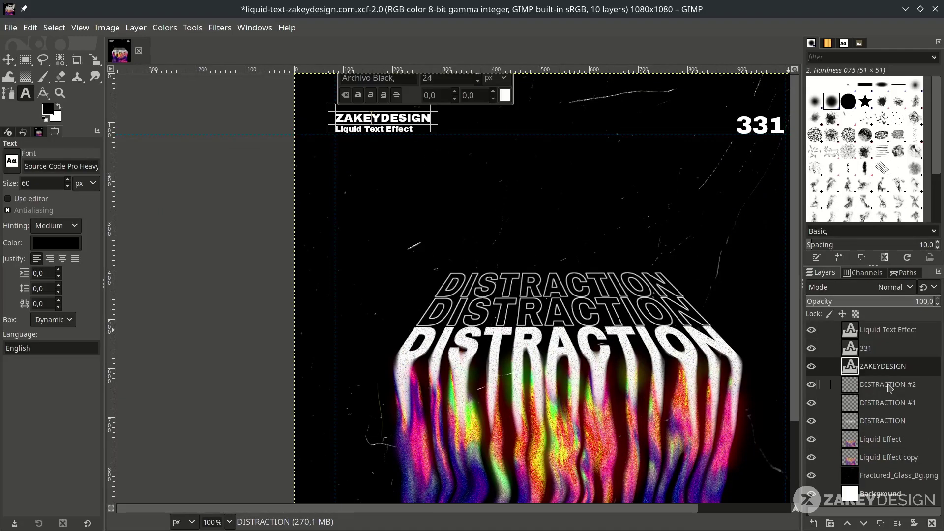
click(889, 387)
click(885, 367)
scroll(424, 169, down, 2)
scroll(474, 154, up, 2)
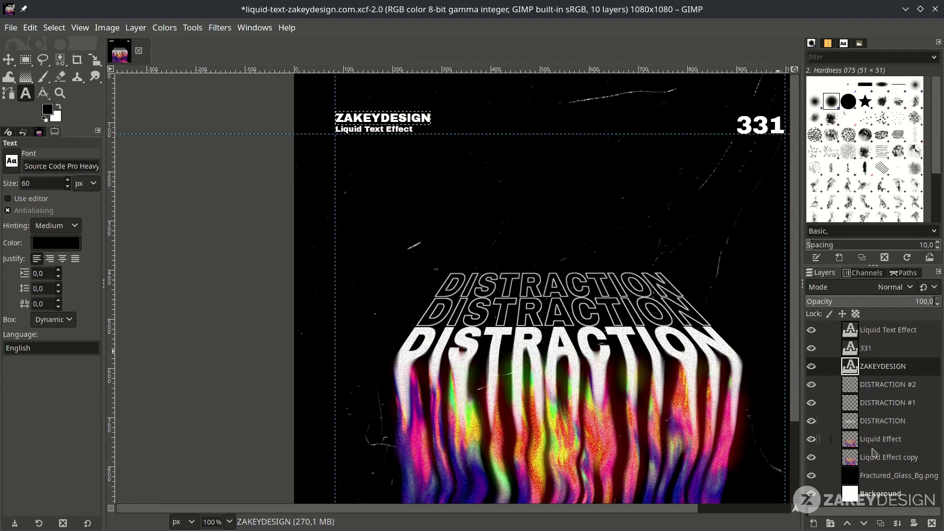
click(880, 524)
click(10, 60)
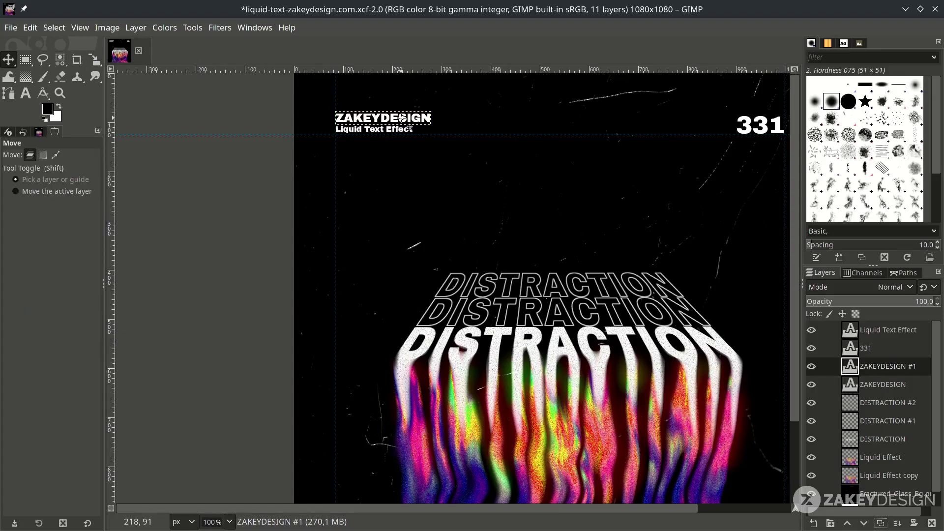
drag(402, 116, 447, 187)
- Replace the wording of the ZAKEYDESIGN copy with "TEXTPLORATION"
key(t)
click(446, 187)
scroll(446, 188, up, 1)
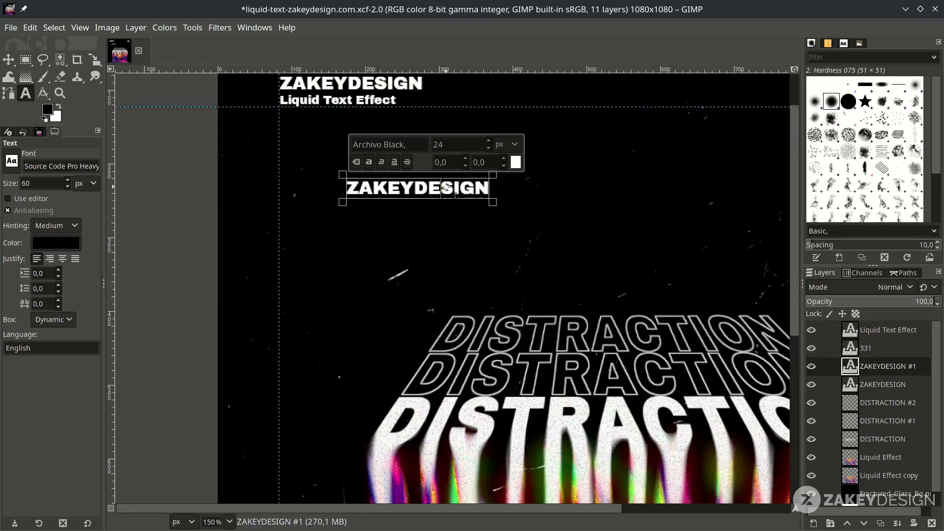
key(ctrl+a)
text(TEXTPLORATION)
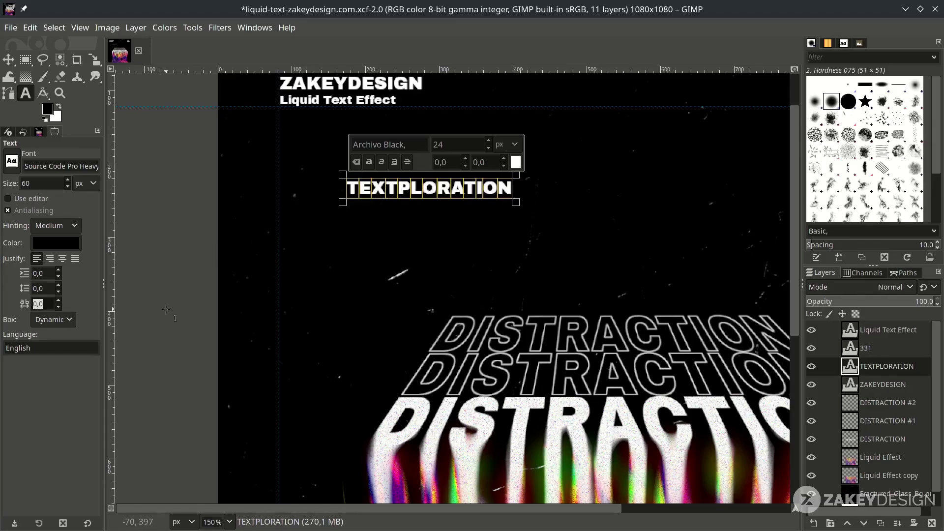
- Set the TEXTPLORATION text to a letter spacing of 5 and a font size of 15 px
text(5)
key(Return)
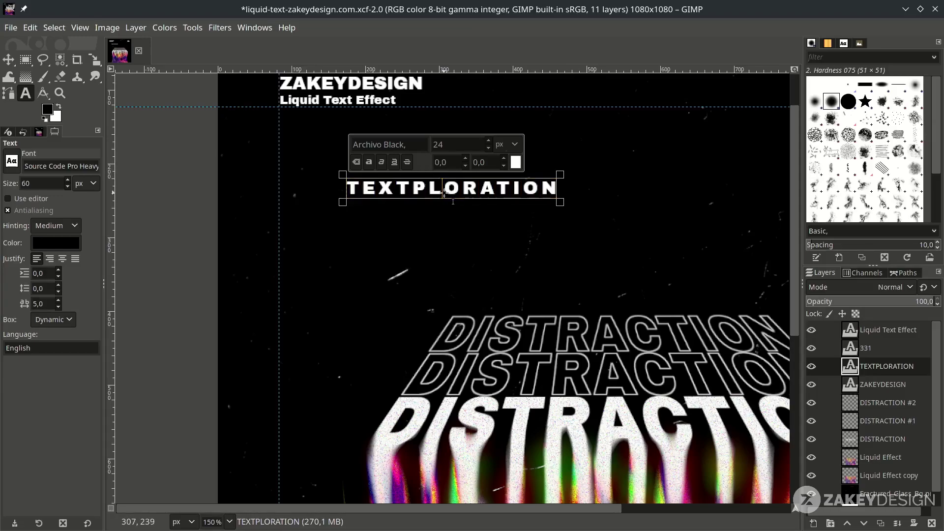
scroll(437, 187, down, 1)
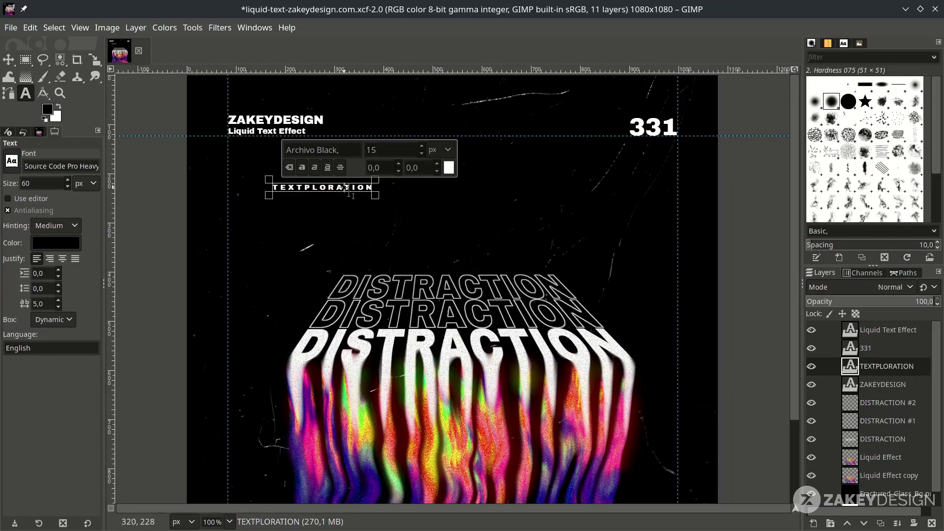
- Move the TEXTPLORATION text to the right half of the artwork, above the lettering, and rotate it 90 degrees
key(Escape)
key(m)
key(shift+r)
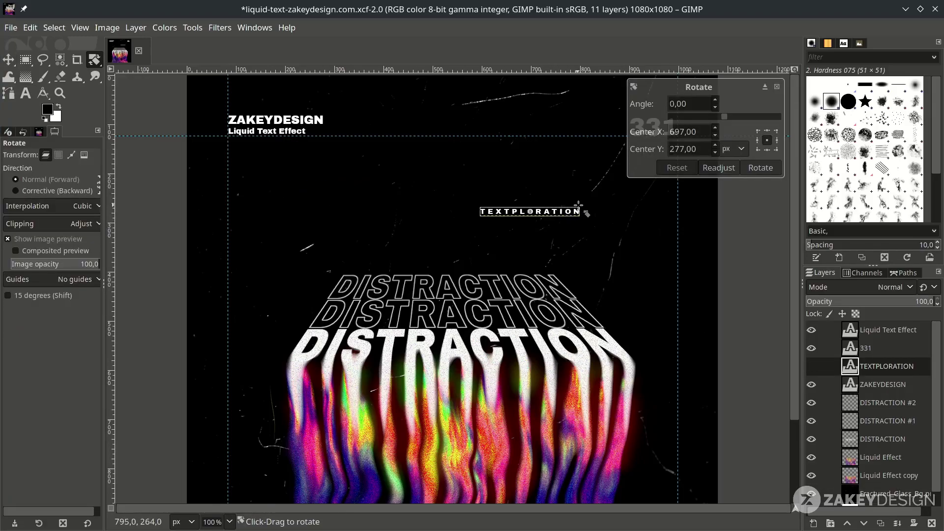
drag(577, 214, 529, 242)
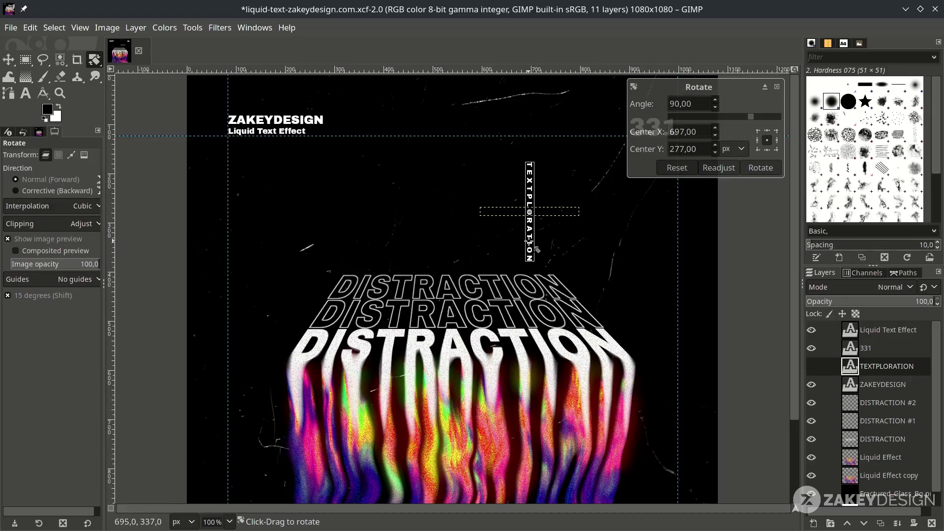
click(756, 169)
key(shift+ctrl+j)
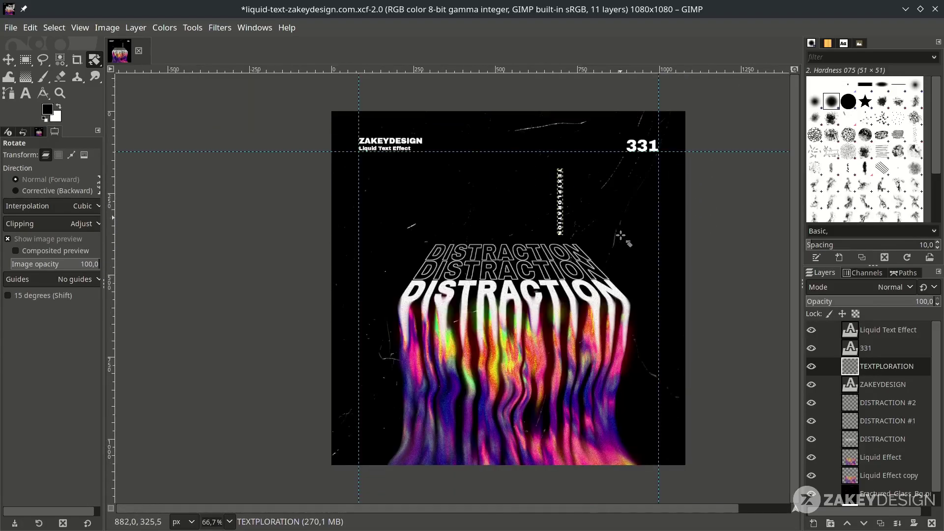
- Shift the right vertical guide slightly outward and place the vertical TEXTPLORATION text beside it, level with the white DISTRACTION lettering
key(m)
drag(579, 166, 674, 261)
drag(677, 202, 682, 196)
scroll(676, 251, up, 1)
drag(674, 253, 683, 252)
scroll(679, 249, down, 1)
scroll(678, 276, up, 1)
scroll(891, 355, down, 1)
key(m)
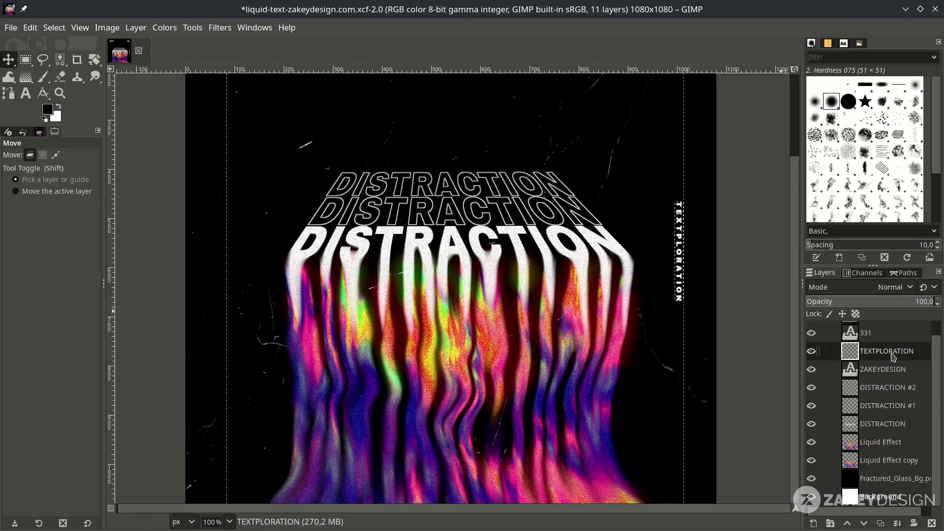
- Duplicate the TEXTPLORATION layer, move the copy away from the right edge, and change its text to "GIMP TUTORIAL"
click(883, 523)
scroll(675, 265, up, 1)
drag(679, 265, 352, 182)
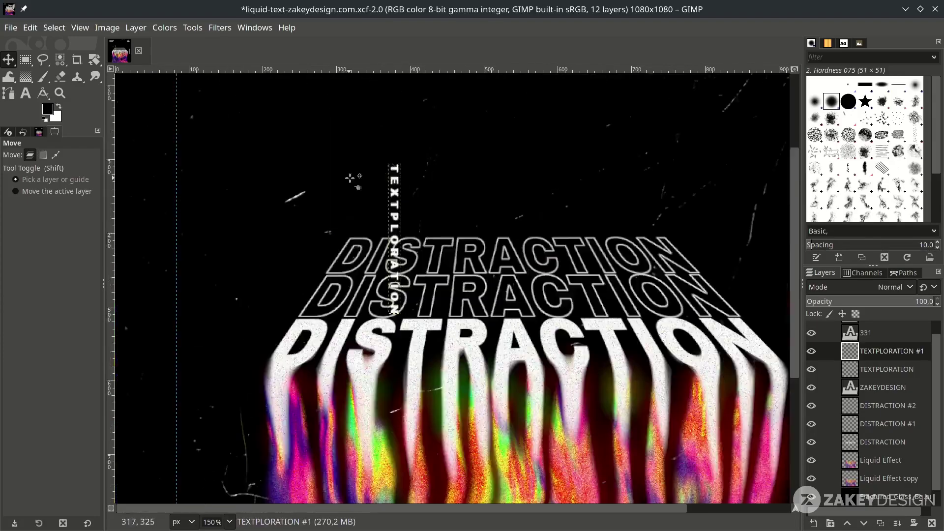
key(t)
click(398, 215)
click(489, 280)
double_click(427, 174)
text(GIMP TUTORIAL)
key(Escape)
- Rotate the GIMP TUTORIAL text to read upward and place it at the slightly outward-shifted left vertical guide, level with TEXTPLORATION
key(shift+r)
drag(494, 164, 444, 131)
key(Return)
key(m)
scroll(468, 132, down, 1)
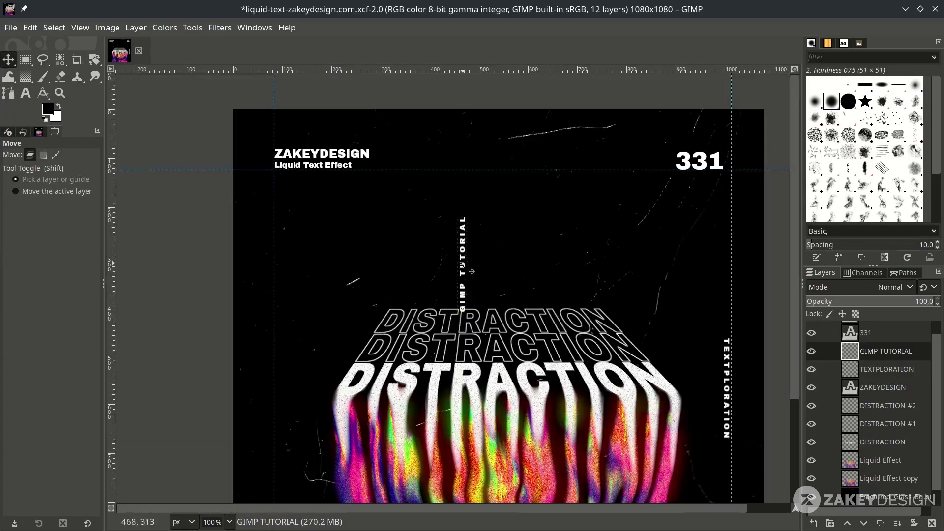
scroll(493, 270, down, 1)
drag(463, 189, 278, 318)
scroll(283, 280, up, 1)
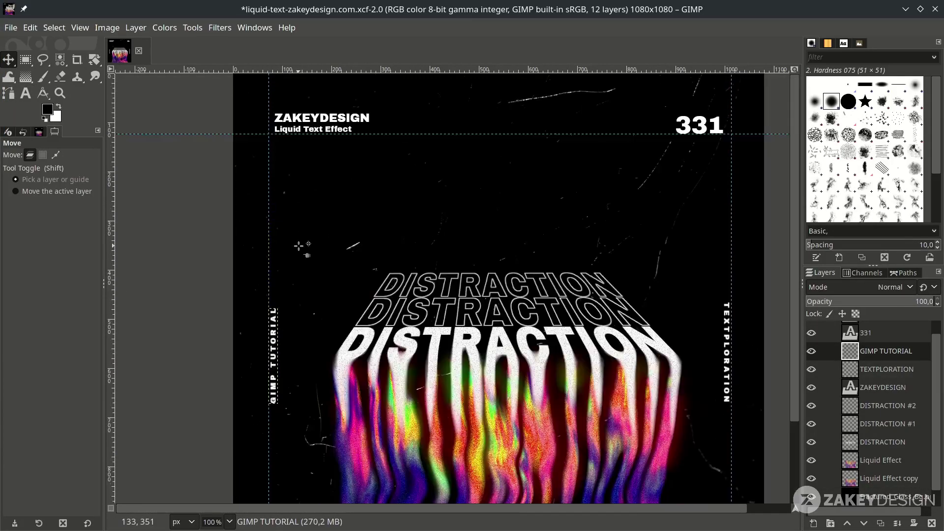
- Realign the 331 text with the right vertical guide and the ZAKEYDESIGN and "Liquid Text Effect" lines with the left one
drag(716, 119, 723, 119)
click(288, 140)
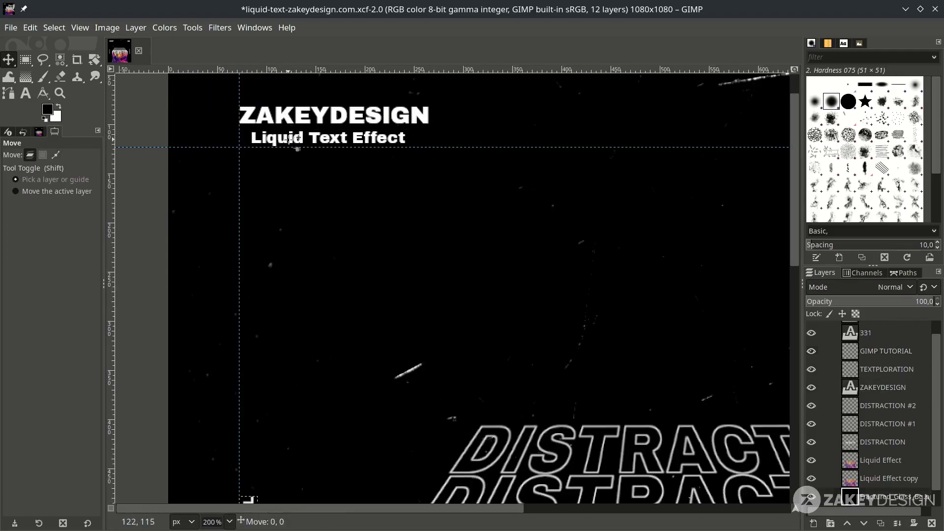
key(shift+ctrl+j)
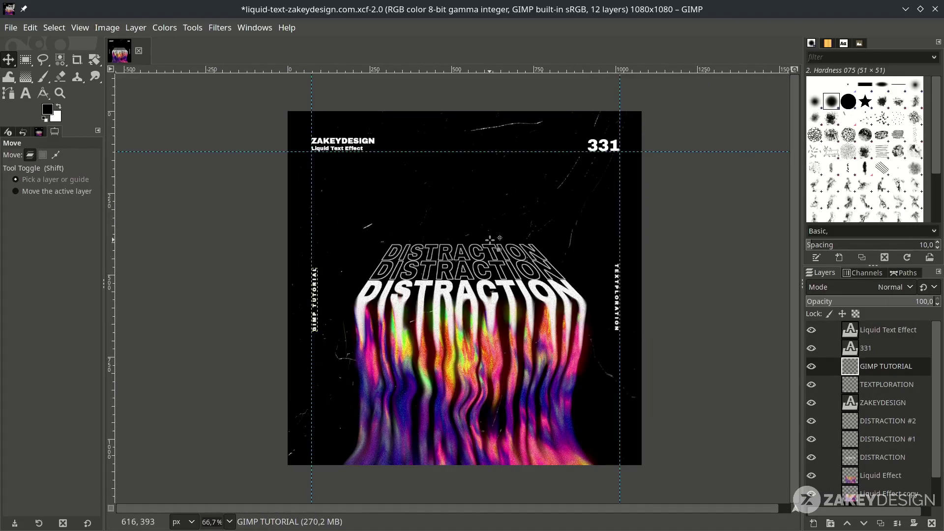
- Hide the guides over the artwork and select the DISTRACTION layer
click(79, 27)
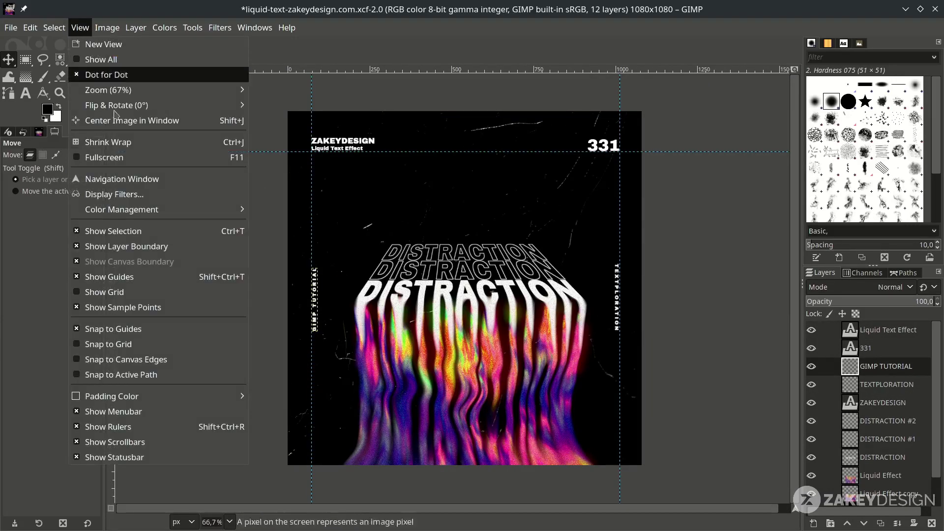
click(141, 276)
click(883, 457)
scroll(881, 495, down, 2)
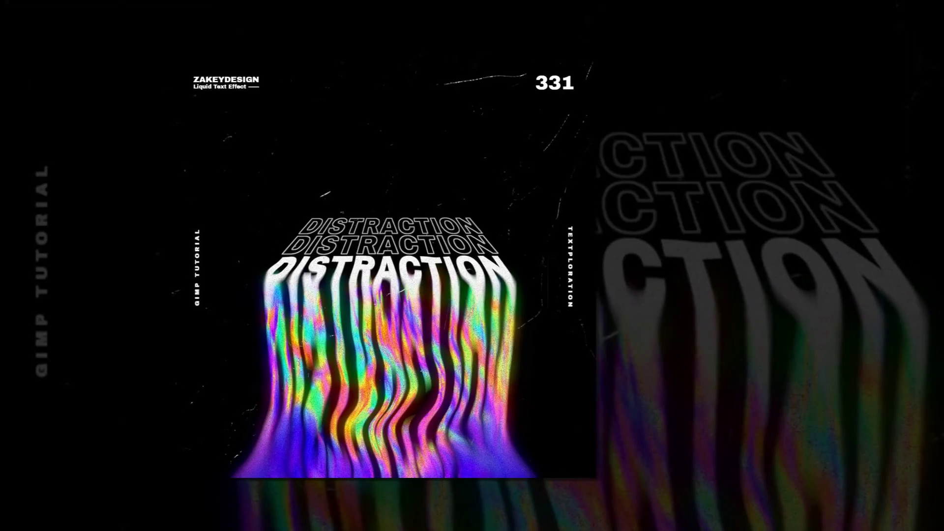